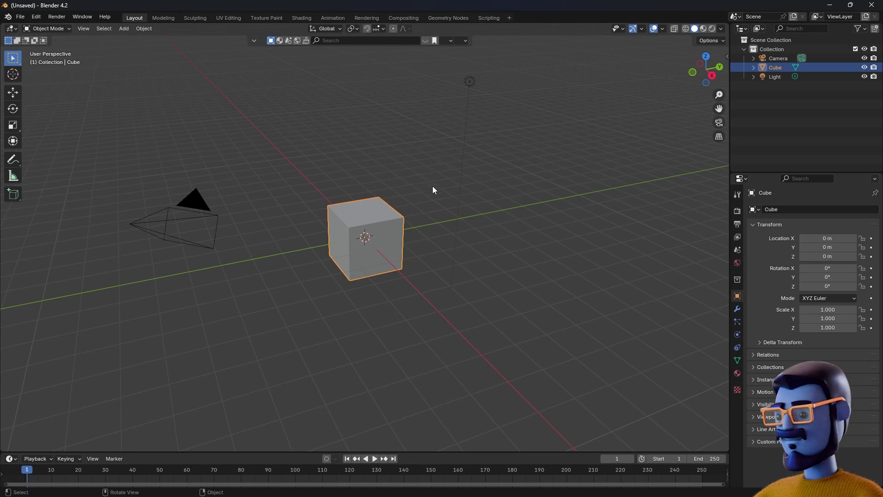
# Step: Add a Geometry Nodes modifier with a new node group to the default cube
pyautogui.moveTo(483, 221); pyautogui.dragTo(456, 255, button='middle')
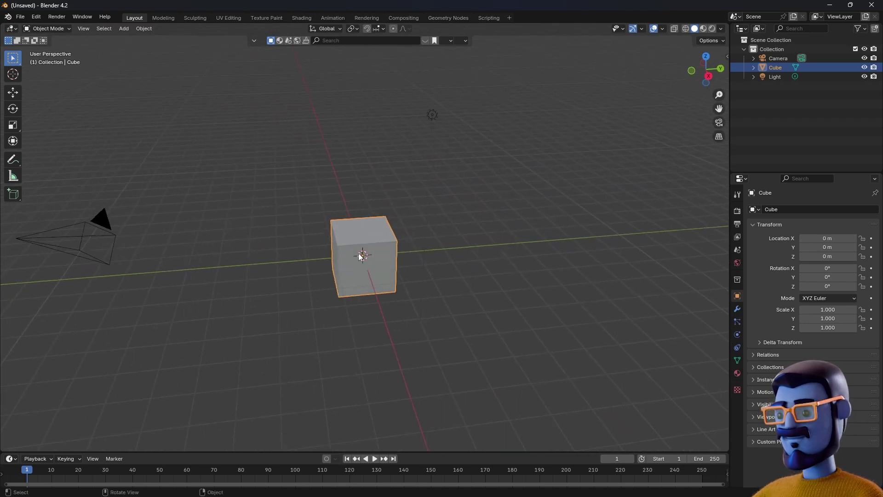
pyautogui.click(737, 309)
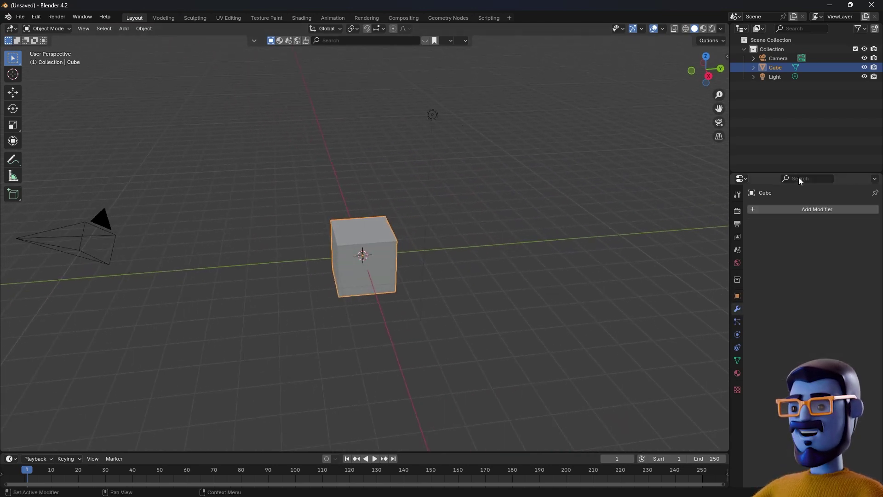
pyautogui.click(808, 211)
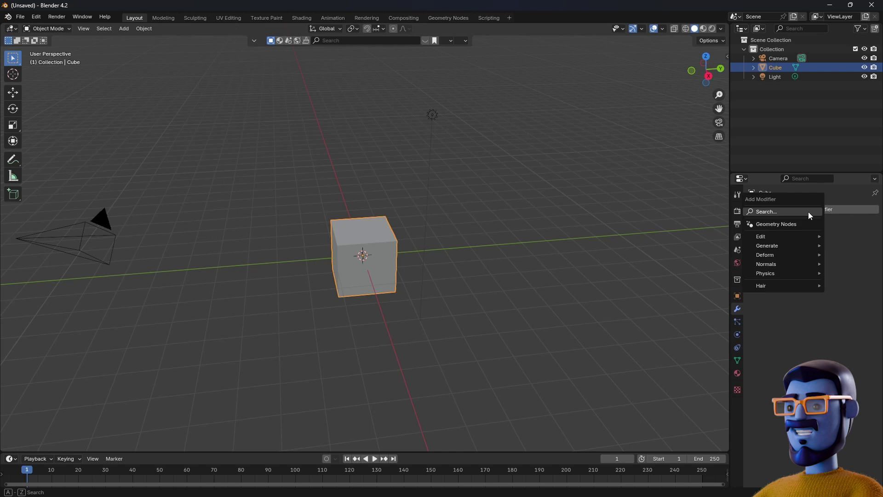
pyautogui.click(776, 224)
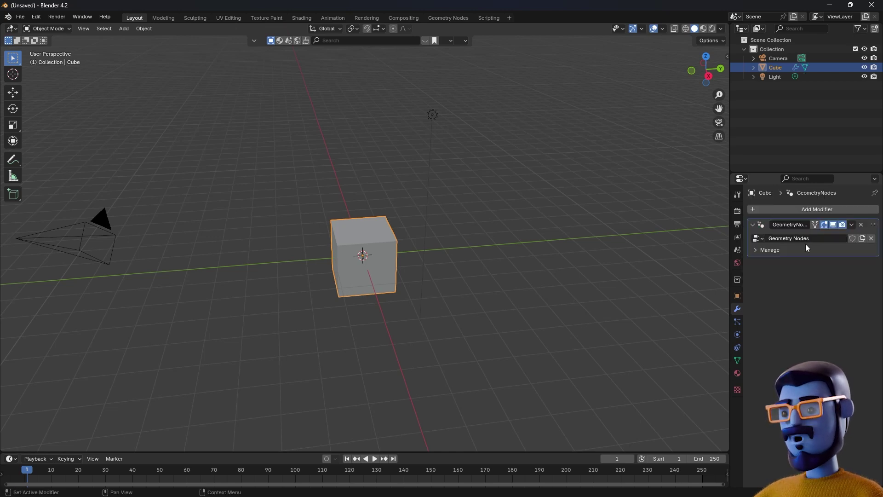
# Step: Switch the timeline area to the Geometry Node Editor, enlarge it and frame all nodes
pyautogui.click(11, 458)
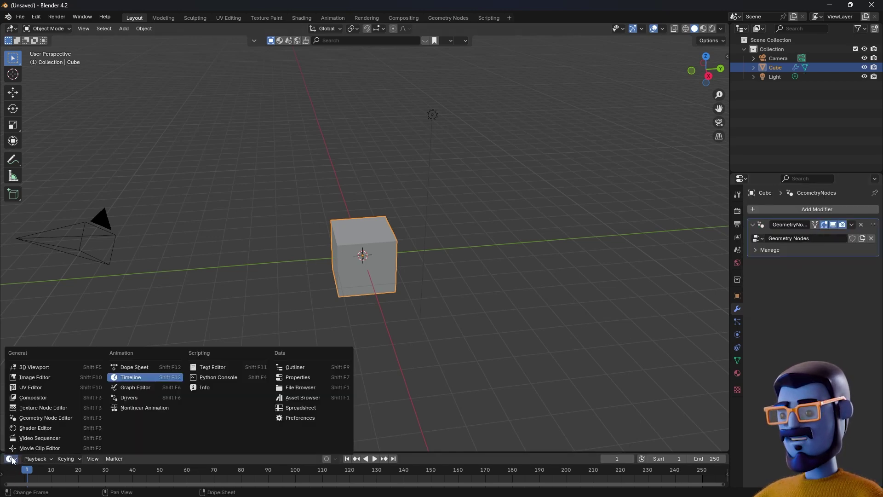
pyautogui.click(81, 421)
pyautogui.moveTo(258, 452); pyautogui.dragTo(260, 310)
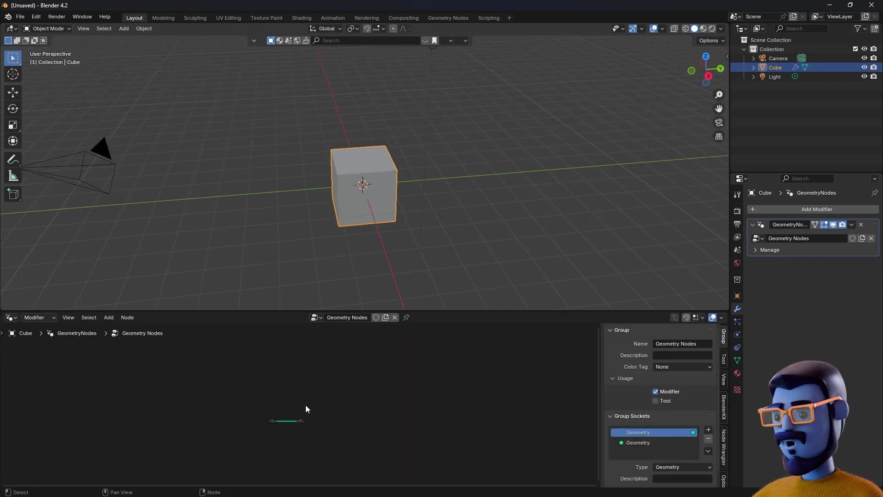
pyautogui.scroll(8, 306, 405)
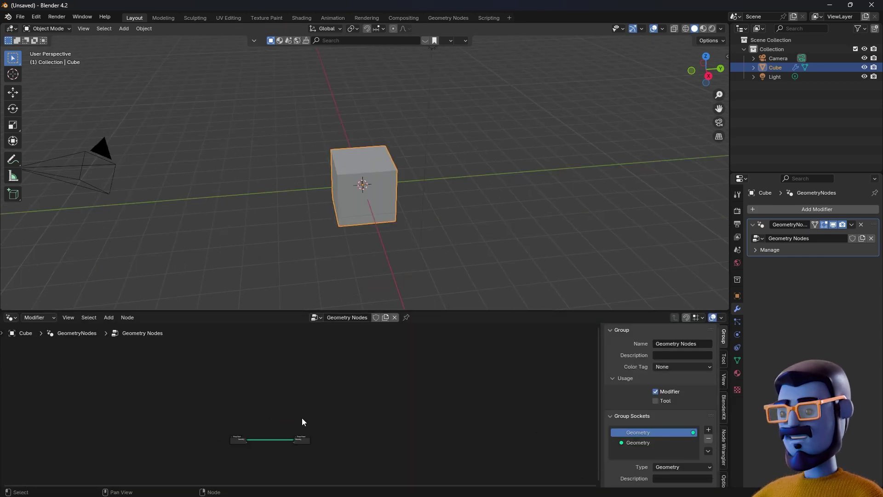
pyautogui.press('Home')
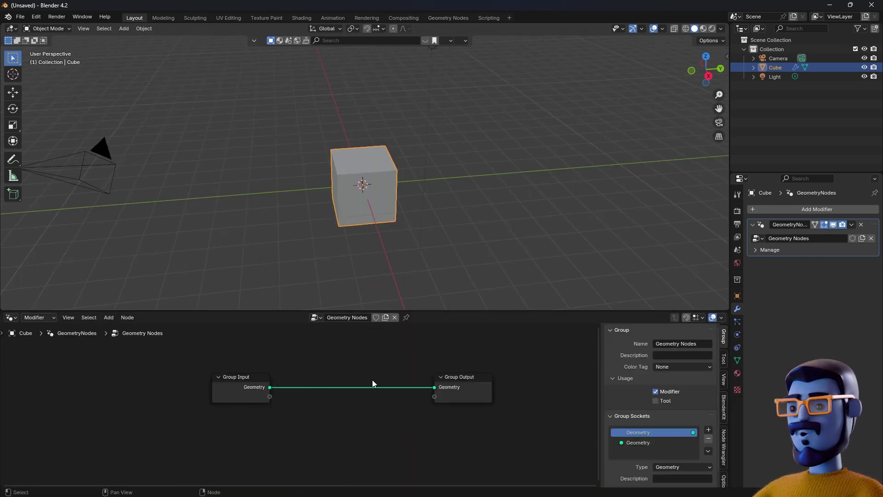
# Step: Cut the link between Group Input and Group Output, then add a Grid node and connect its Mesh to the Group Output's Geometry
pyautogui.keyDown('ctrl'); pyautogui.moveTo(338, 345); pyautogui.dragTo(346, 426, button='right'); pyautogui.keyUp('ctrl')
pyautogui.hotkey('shift', 'a')
pyautogui.moveTo(362, 387)
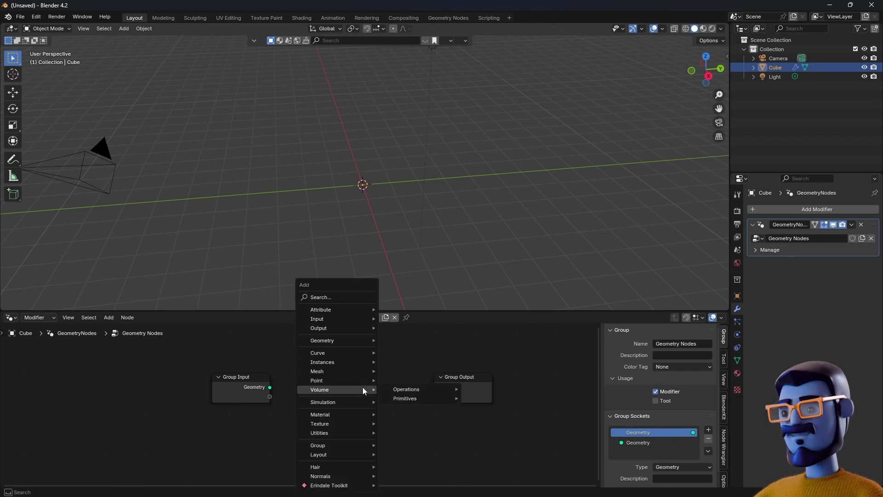
pyautogui.write('grid')
pyautogui.press('Return')
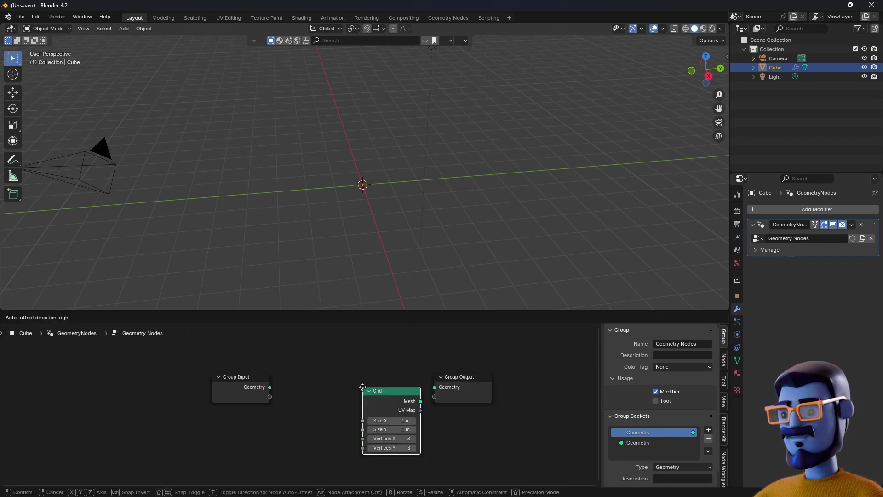
pyautogui.click(325, 363)
pyautogui.moveTo(382, 377); pyautogui.dragTo(434, 387)
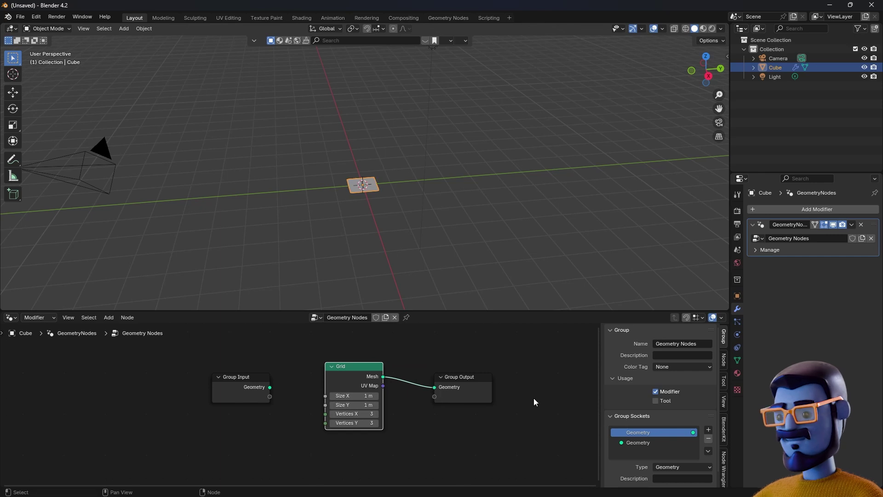
# Step: Enable the wireframe overlay in the 3D viewport to show the grid's subdivisions
pyautogui.scroll(8, 392, 226)
pyautogui.moveTo(391, 227); pyautogui.dragTo(423, 175, button='middle')
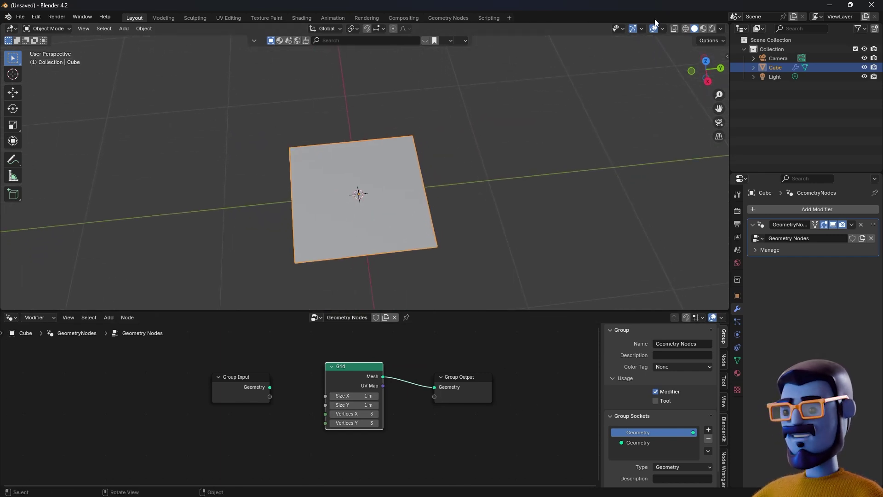
pyautogui.click(663, 28)
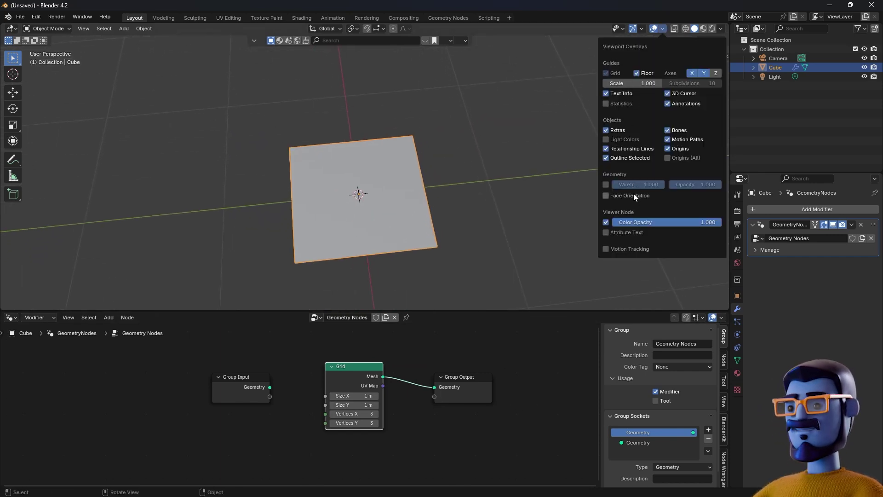
pyautogui.click(606, 184)
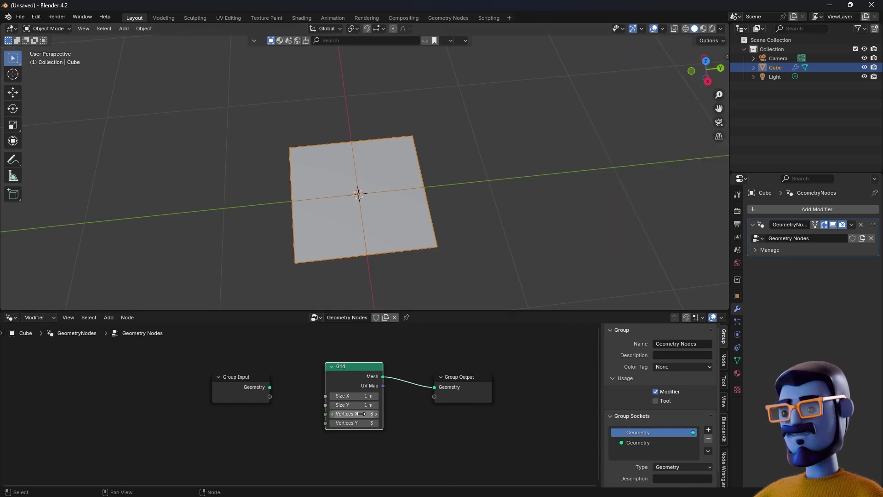
# Step: Set the Grid node's Vertices X and Y to 9 and spread the nodes to make room before the Group Output
pyautogui.moveTo(359, 413); pyautogui.dragTo(390, 422)
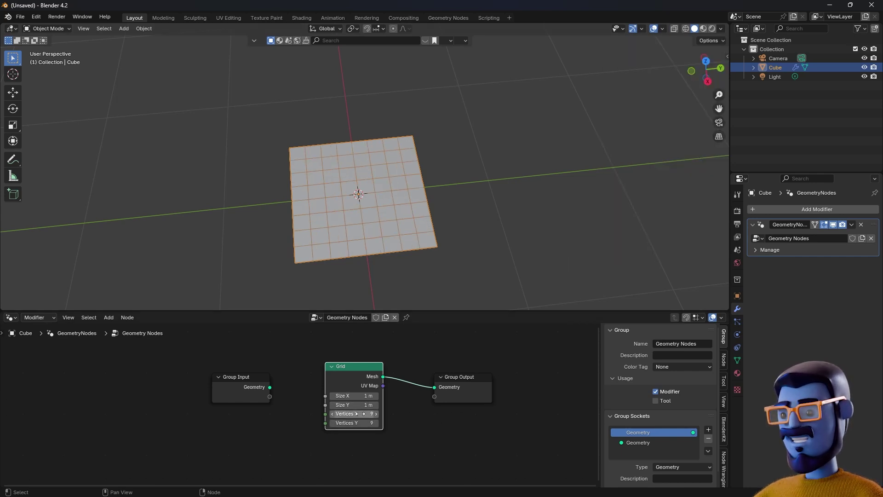
pyautogui.moveTo(491, 223); pyautogui.dragTo(487, 239, button='middle')
pyautogui.scroll(3, 487, 239)
pyautogui.moveTo(223, 387); pyautogui.dragTo(139, 393)
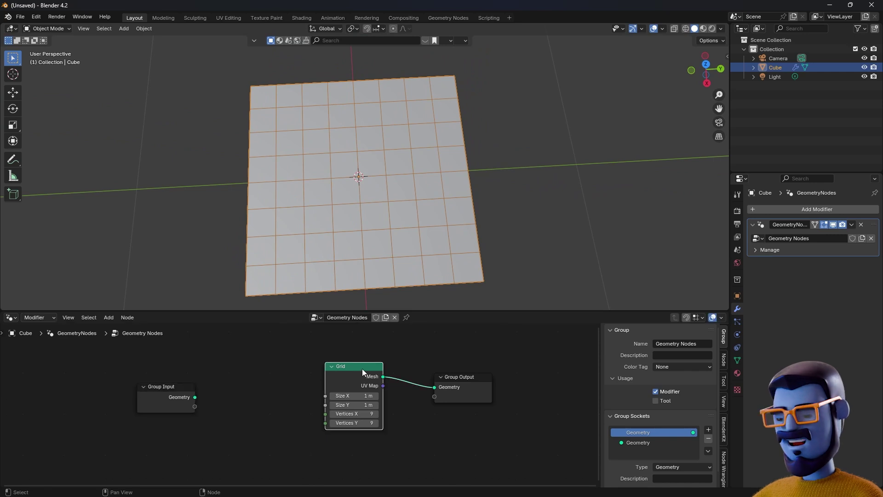
pyautogui.moveTo(362, 368); pyautogui.dragTo(268, 381)
pyautogui.moveTo(457, 387); pyautogui.dragTo(436, 390)
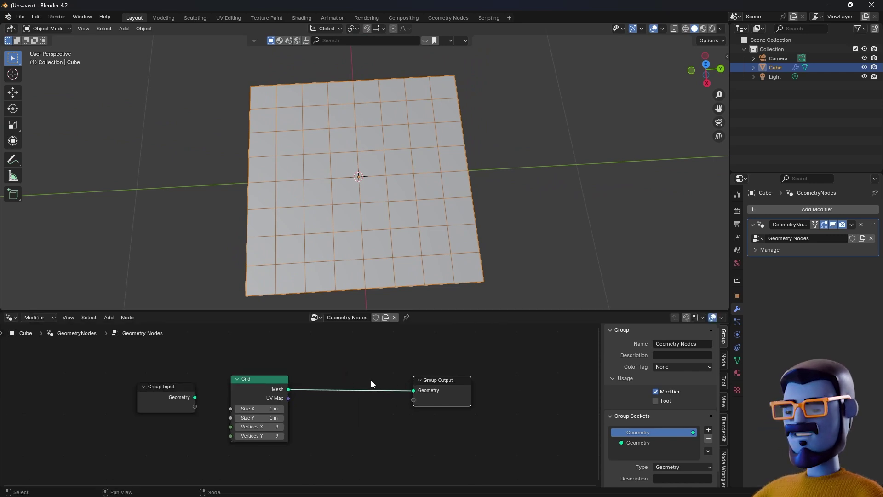
# Step: Add a mesh Cube node between the Grid and Group Output, and connect its Mesh to the Group Output's Geometry
pyautogui.hotkey('shift', 'a')
pyautogui.moveTo(384, 363)
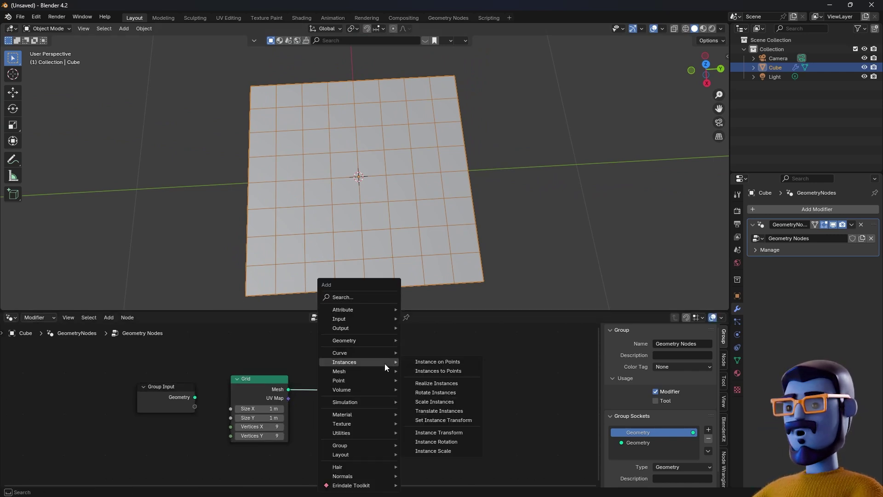
pyautogui.write('cube')
pyautogui.press('Return')
pyautogui.click(383, 404)
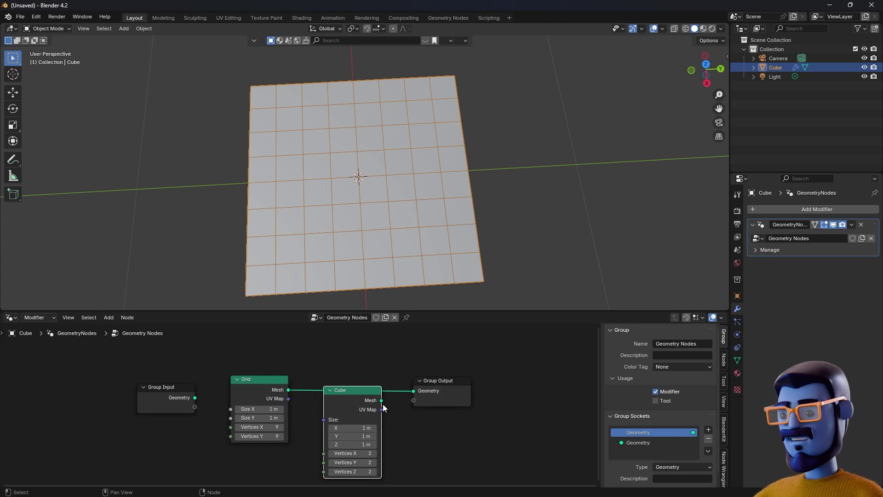
pyautogui.moveTo(382, 401); pyautogui.dragTo(413, 391)
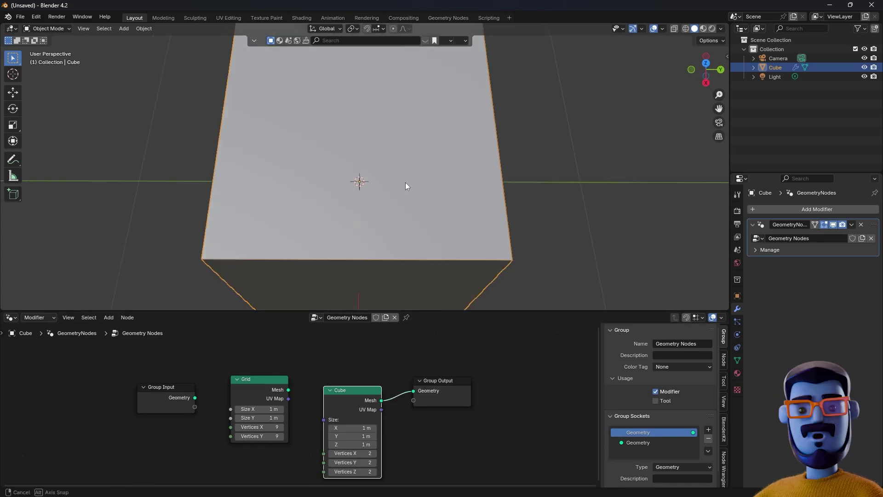
# Step: Move the Group Output node away from the Cube node and insert an Instance on Points node on the link between them
pyautogui.moveTo(405, 182); pyautogui.dragTo(402, 148, button='middle')
pyautogui.moveTo(429, 246); pyautogui.dragTo(402, 238, button='middle')
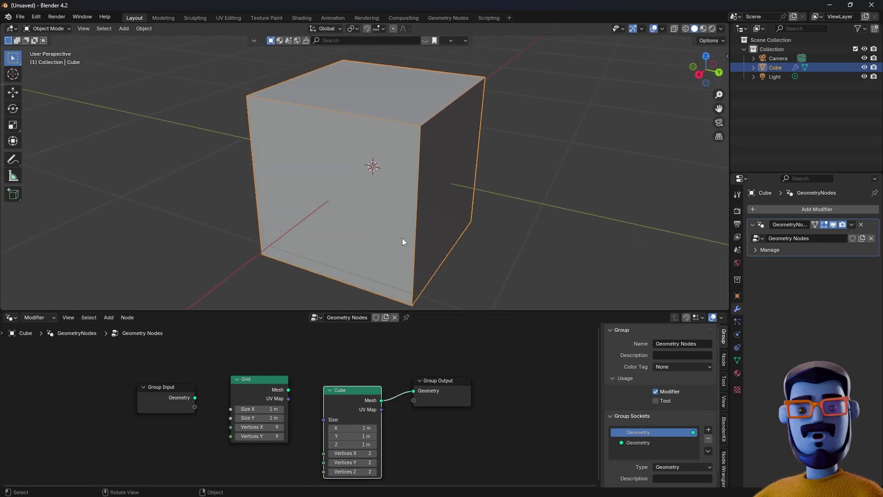
pyautogui.moveTo(463, 380); pyautogui.dragTo(538, 388)
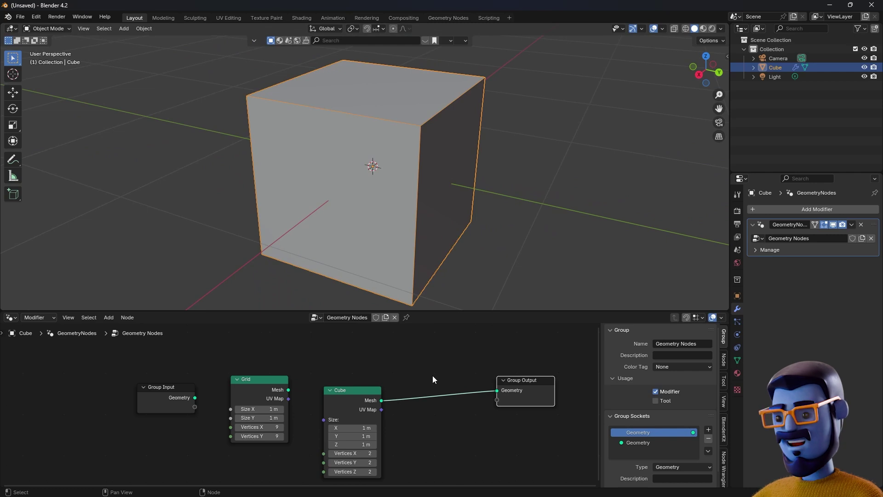
pyautogui.hotkey('shift', 'a')
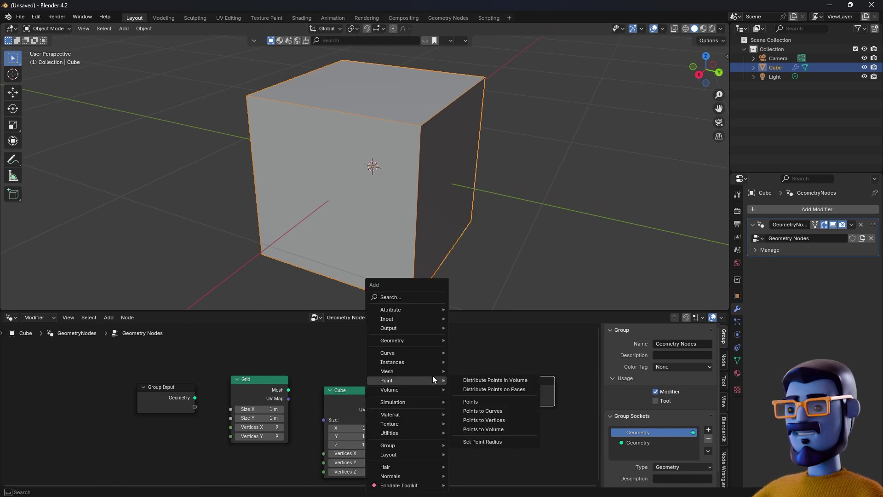
pyautogui.write('instan')
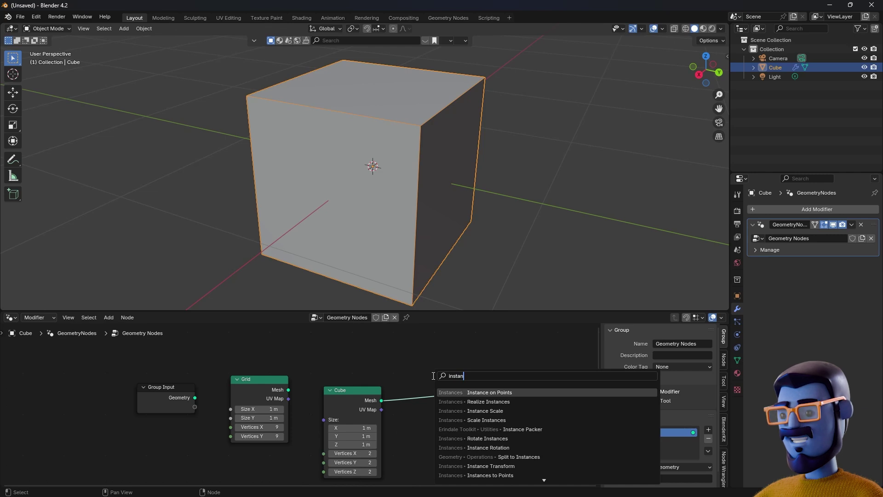
pyautogui.press('Return')
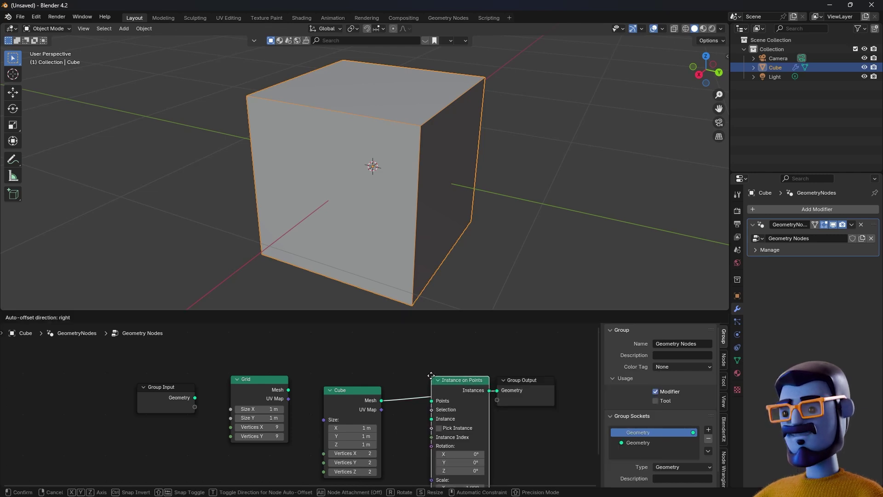
pyautogui.click(428, 355)
# Step: Place the Cube node below the Grid node, connecting Grid's Mesh to Points and Cube's Mesh to Instance on the Instance on Points node
pyautogui.moveTo(344, 402); pyautogui.dragTo(323, 426)
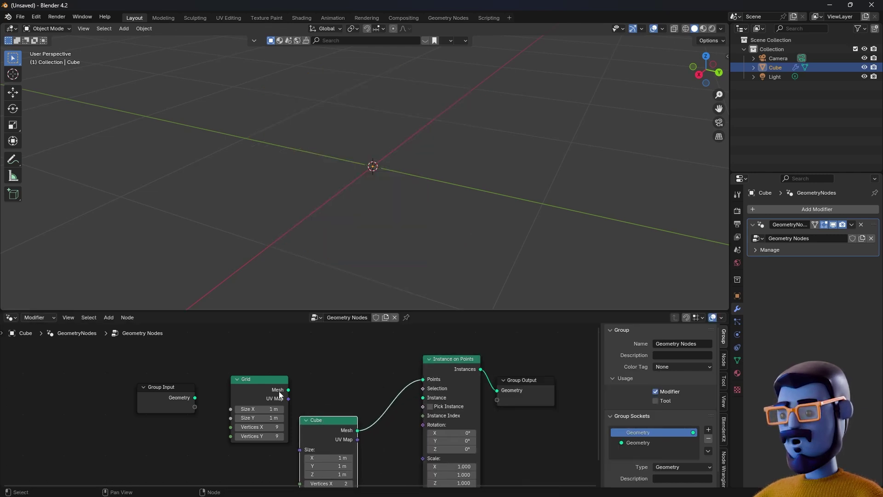
pyautogui.moveTo(270, 387); pyautogui.dragTo(422, 379)
pyautogui.moveTo(358, 430); pyautogui.dragTo(430, 398)
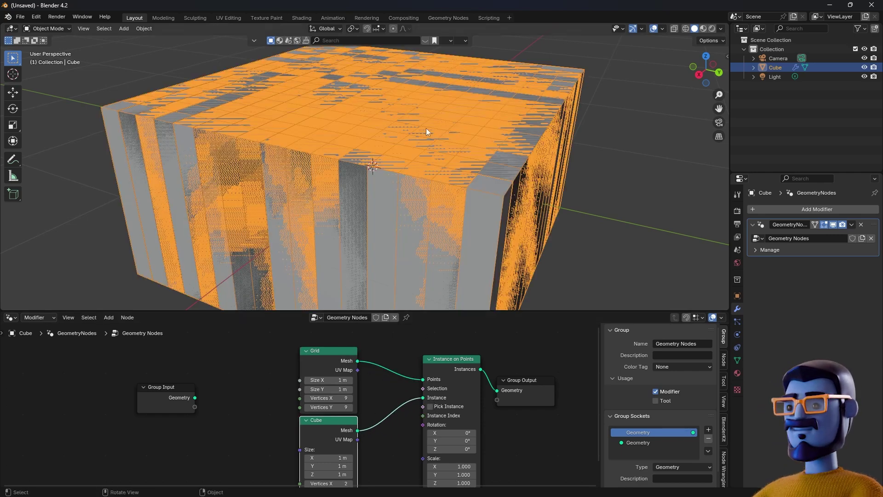
# Step: Set the Cube node's X, Y and Z size to 0.11 m so the instances stand apart
pyautogui.moveTo(434, 164); pyautogui.dragTo(399, 168, button='middle')
pyautogui.scroll(5, 443, 196)
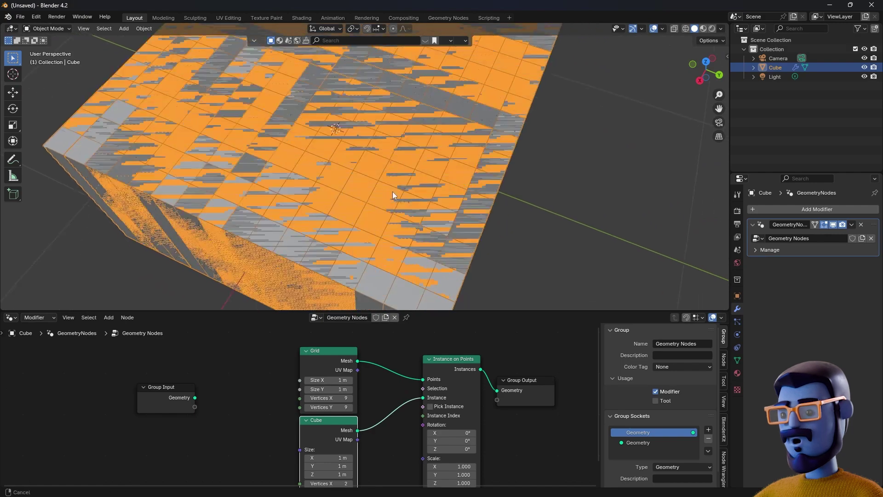
pyautogui.moveTo(324, 448); pyautogui.dragTo(250, 405, button='middle')
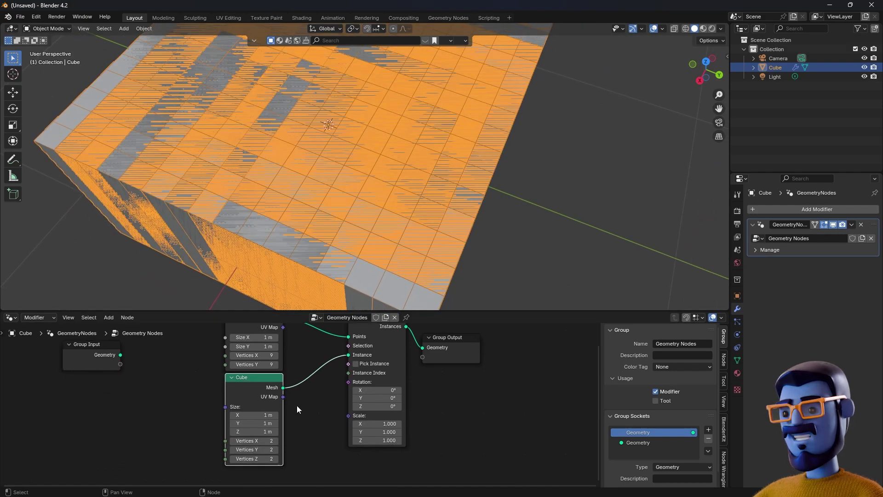
pyautogui.moveTo(265, 415); pyautogui.dragTo(241, 431)
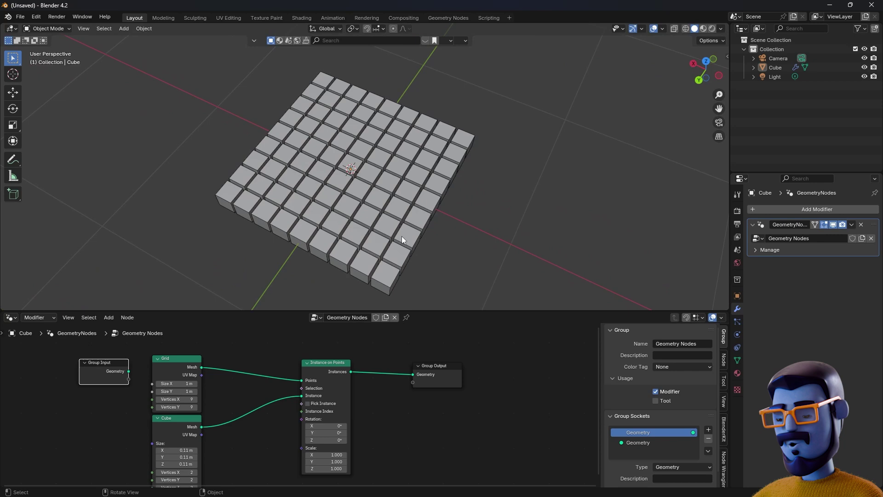
# Step: Add a sphere-shaped empty at the centre of the cube grid in the 3D viewport
pyautogui.moveTo(401, 236); pyautogui.dragTo(382, 186, button='middle')
pyautogui.hotkey('shift', 'a')
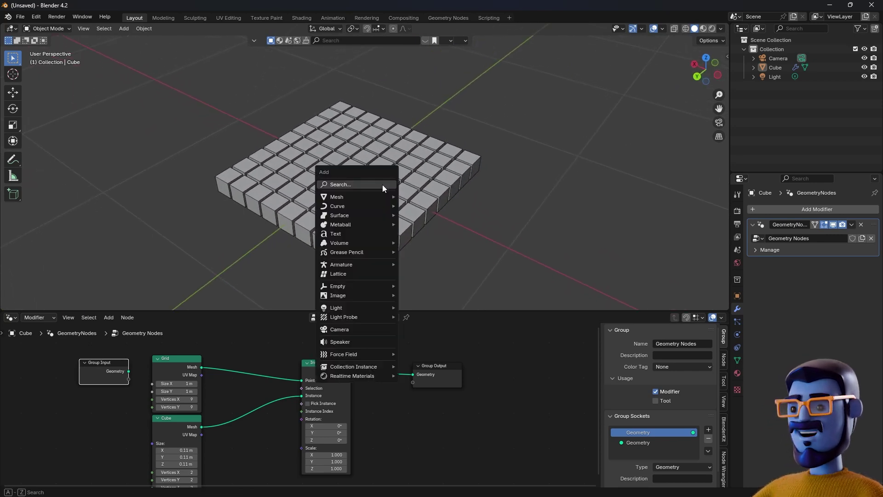
pyautogui.write('em')
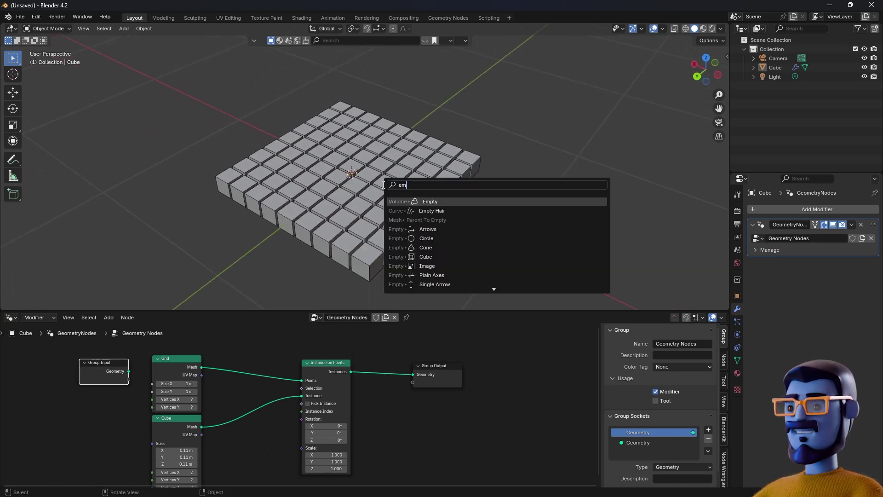
pyautogui.scroll(-5, 434, 262)
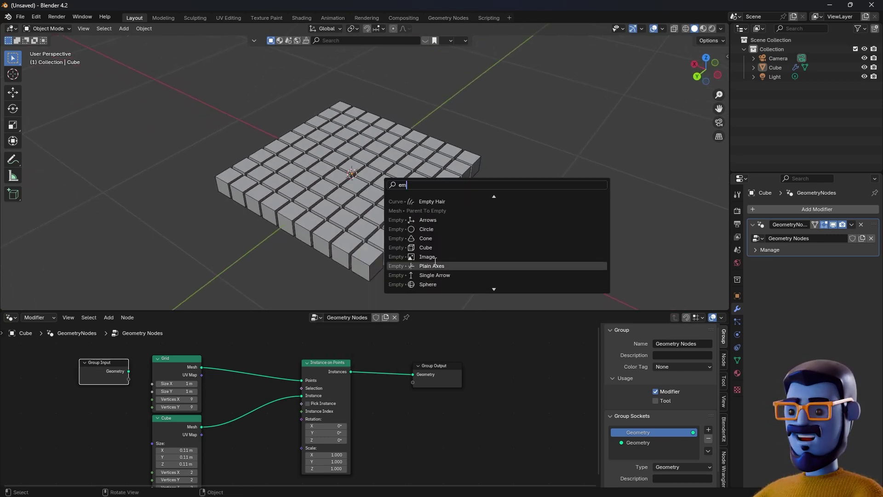
pyautogui.click(431, 284)
# Step: Rename the new sphere empty to effector and scale it down uniformly to about 0.344
pyautogui.scroll(-4, 408, 165)
pyautogui.moveTo(415, 165); pyautogui.dragTo(426, 171, button='middle')
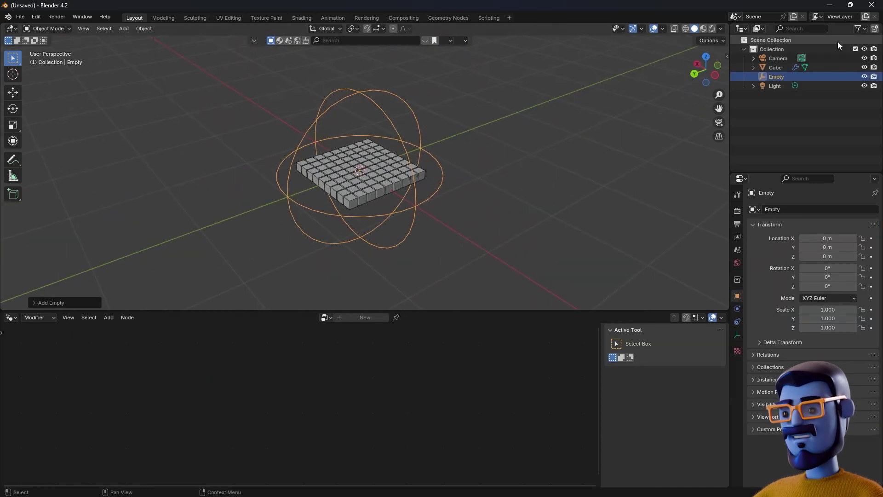
pyautogui.doubleClick(781, 76)
pyautogui.write('effe')
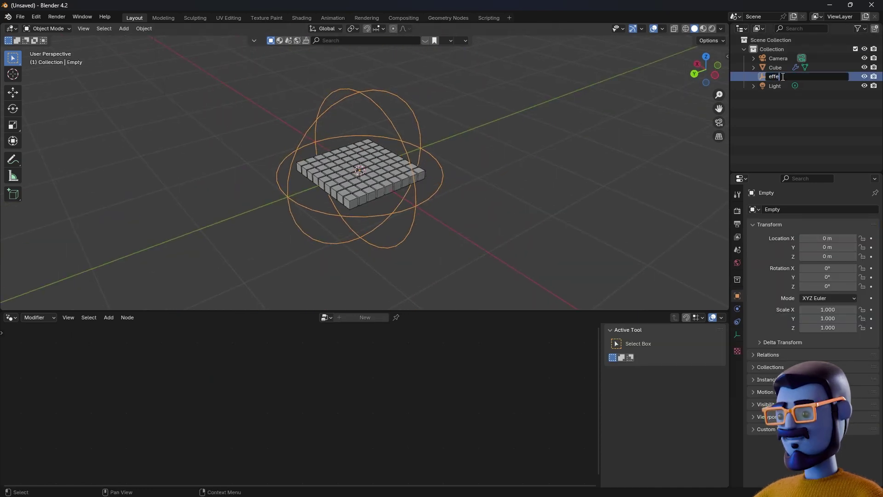
pyautogui.write('ctor')
pyautogui.press('Return')
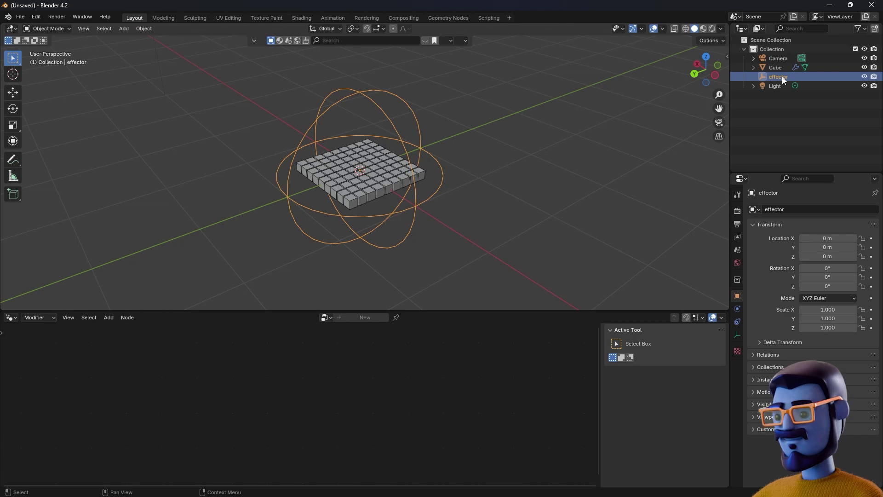
pyautogui.press('s')
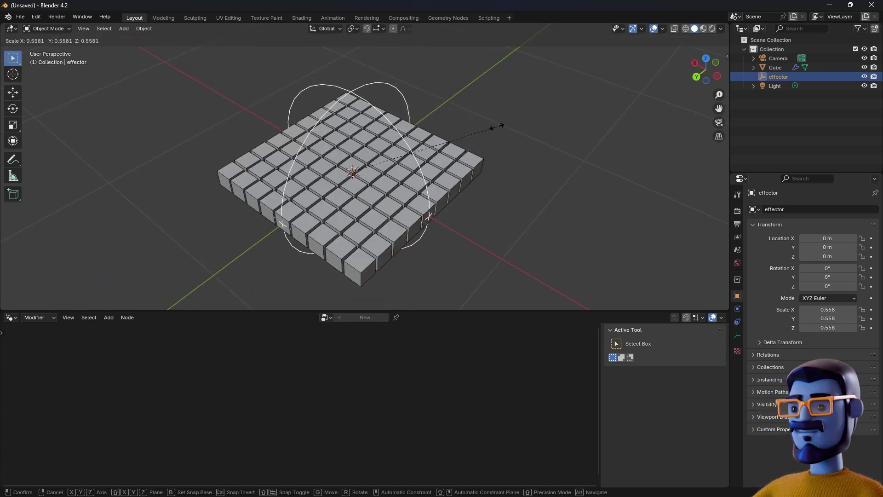
pyautogui.click(493, 128)
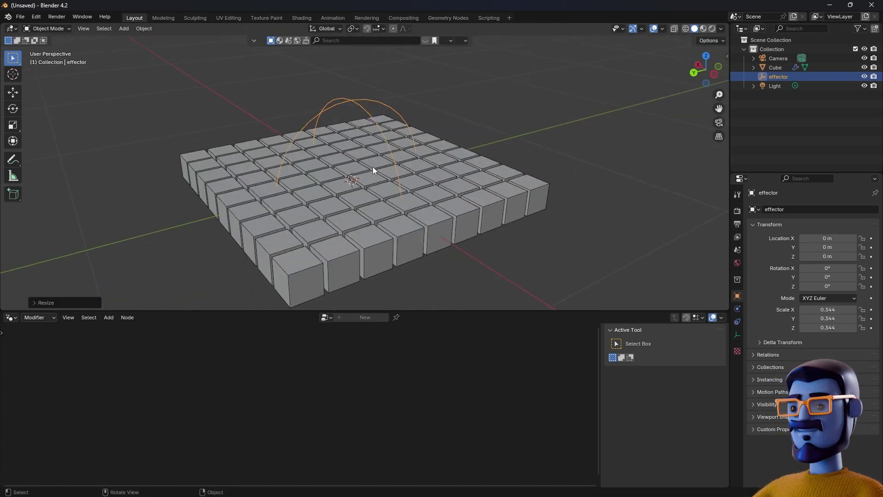
# Step: Pin the cube grid's Geometry Nodes tree so it stays open for any selection, and make the node editor taller
pyautogui.click(521, 182)
pyautogui.moveTo(322, 364); pyautogui.dragTo(316, 354)
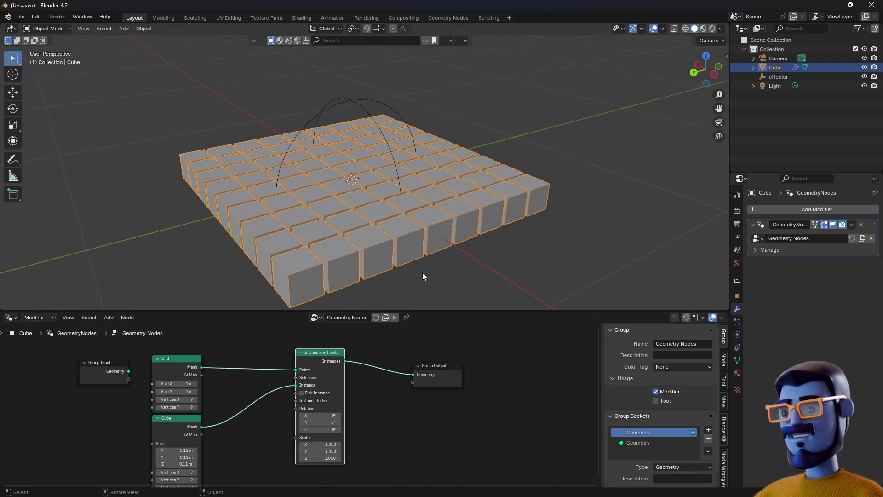
pyautogui.click(406, 317)
pyautogui.click(627, 214)
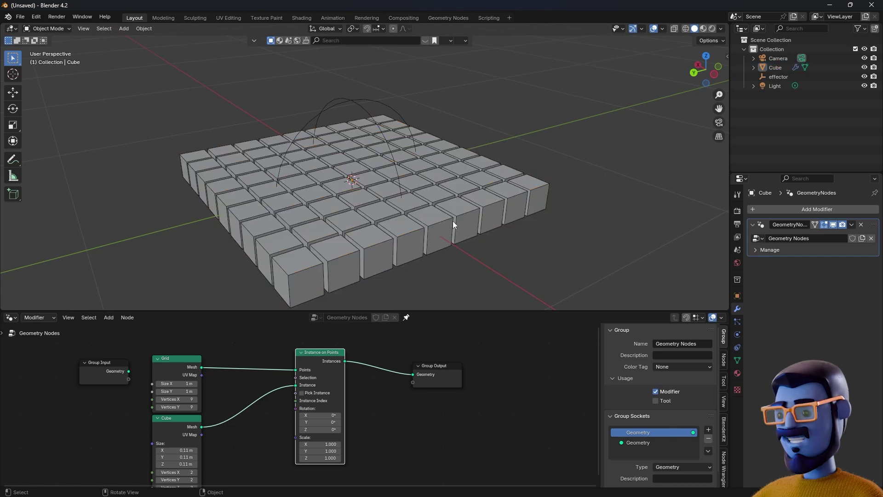
pyautogui.moveTo(250, 311); pyautogui.dragTo(249, 288)
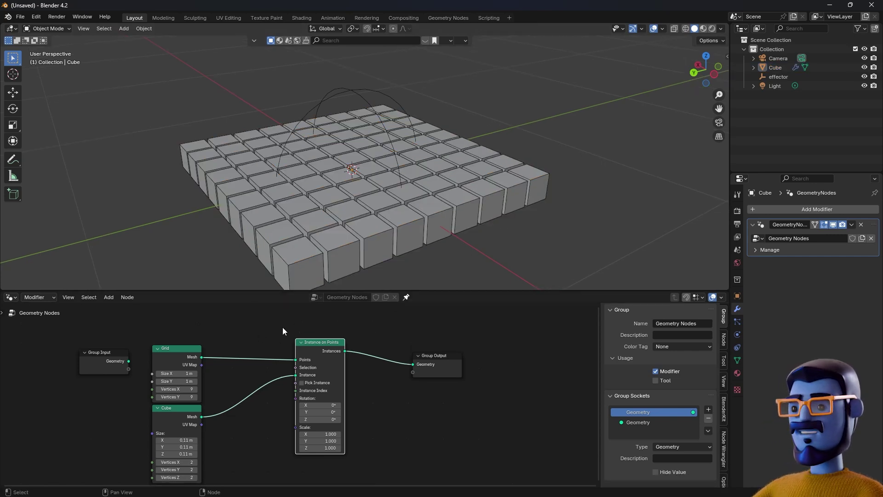
pyautogui.moveTo(249, 342); pyautogui.dragTo(253, 328, button='middle')
pyautogui.scroll(1, 253, 328)
pyautogui.click(786, 68)
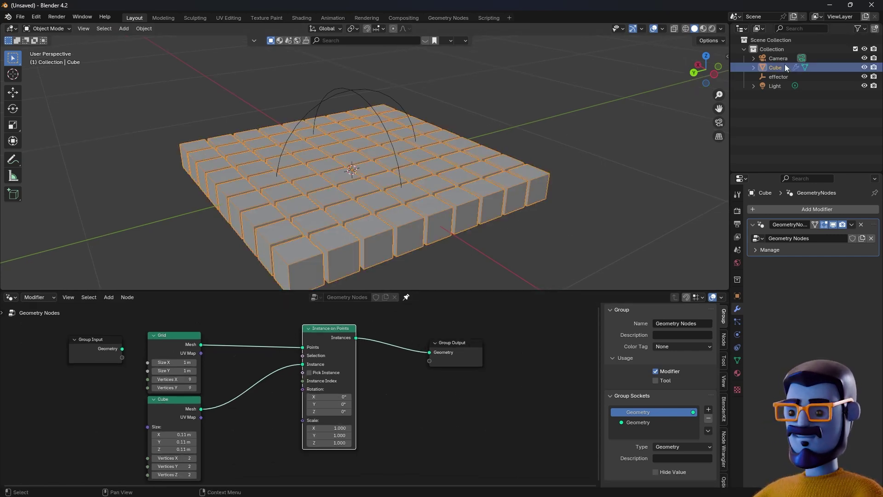
pyautogui.click(598, 173)
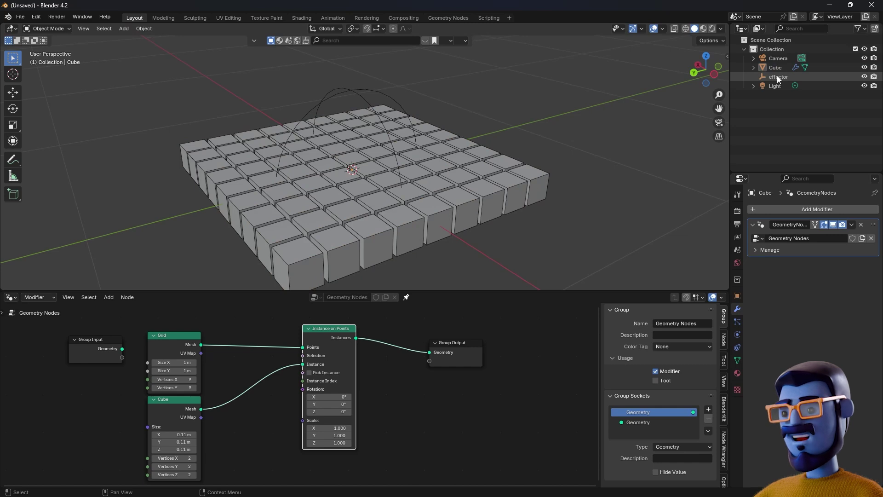
# Step: Bring the effector object into the node tree as an Object Info node and place it below the Group Input node
pyautogui.moveTo(778, 79); pyautogui.dragTo(239, 440)
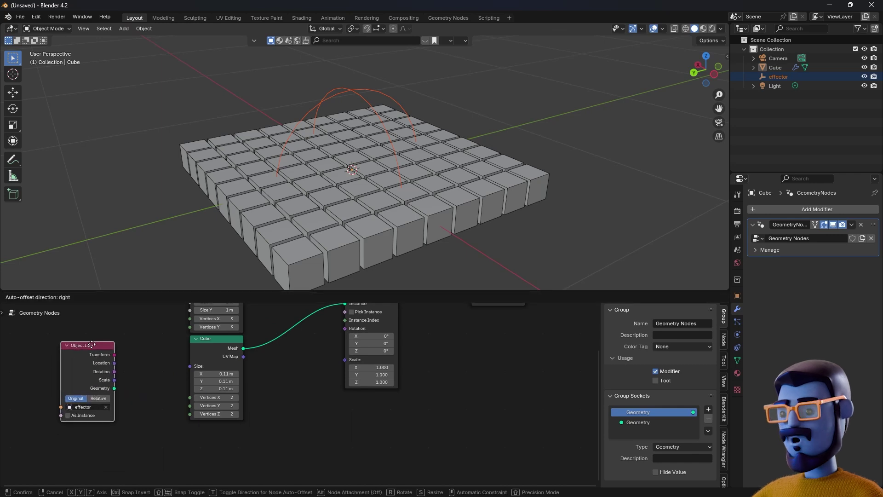
pyautogui.click(120, 323)
pyautogui.moveTo(155, 336); pyautogui.dragTo(171, 419, button='middle')
pyautogui.moveTo(143, 432); pyautogui.dragTo(99, 424)
pyautogui.scroll(-2, 169, 418)
pyautogui.moveTo(169, 418); pyautogui.dragTo(162, 396, button='middle')
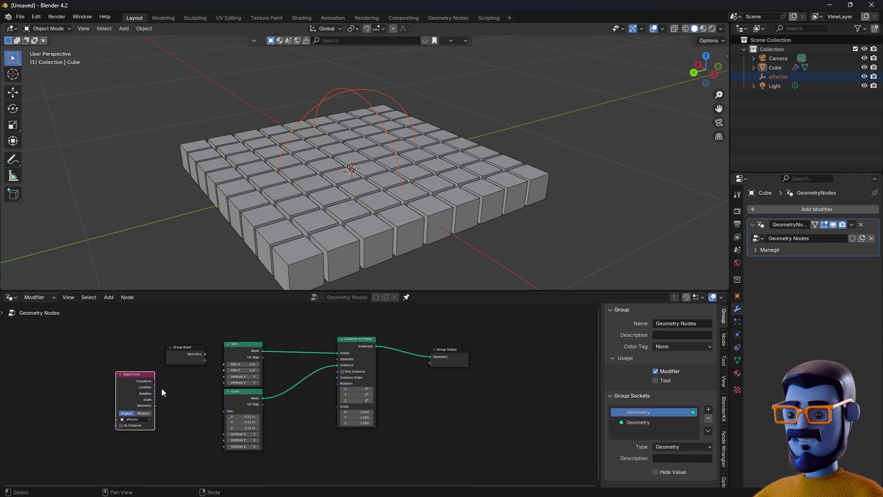
pyautogui.moveTo(184, 350); pyautogui.dragTo(124, 375)
pyautogui.moveTo(172, 327); pyautogui.dragTo(103, 367)
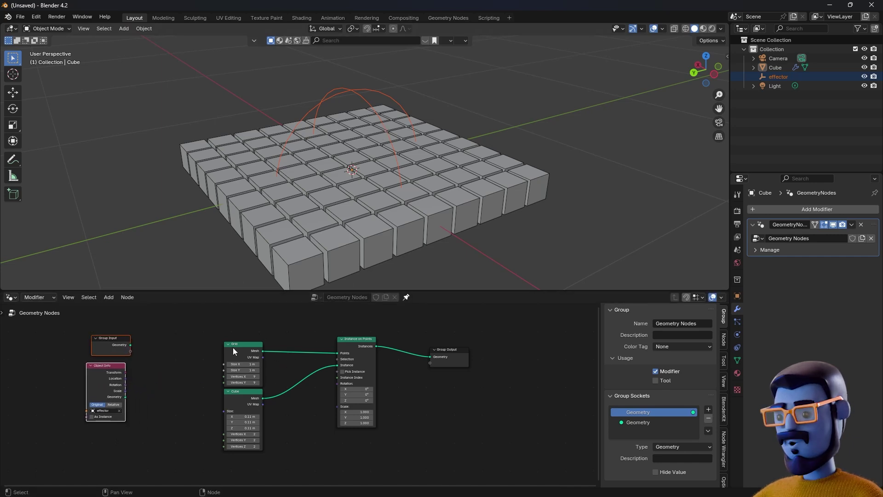
# Step: Spread the node layout by moving Grid away from Cube and shifting Instance on Points and Group Output farther along
pyautogui.moveTo(233, 347); pyautogui.dragTo(192, 335)
pyautogui.scroll(1, 285, 341)
pyautogui.scroll(1, 285, 343)
pyautogui.moveTo(290, 349); pyautogui.dragTo(281, 392, button='middle')
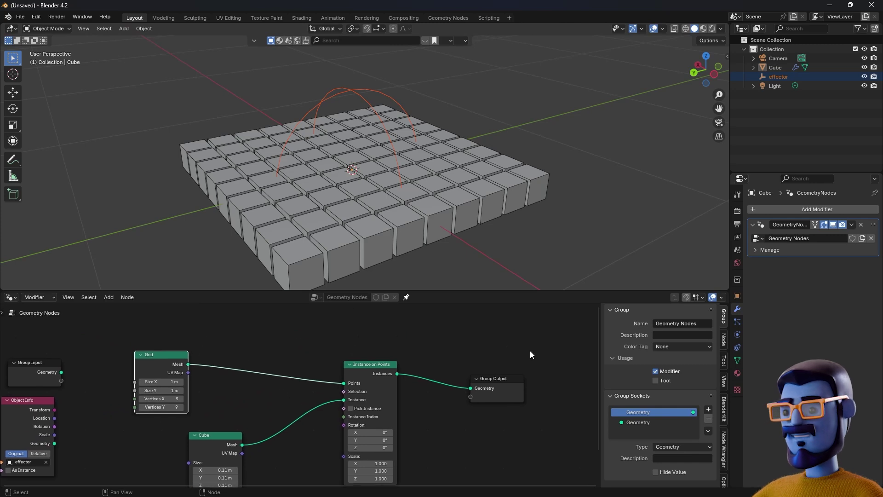
pyautogui.moveTo(532, 350); pyautogui.dragTo(386, 405)
pyautogui.moveTo(387, 398); pyautogui.dragTo(440, 376)
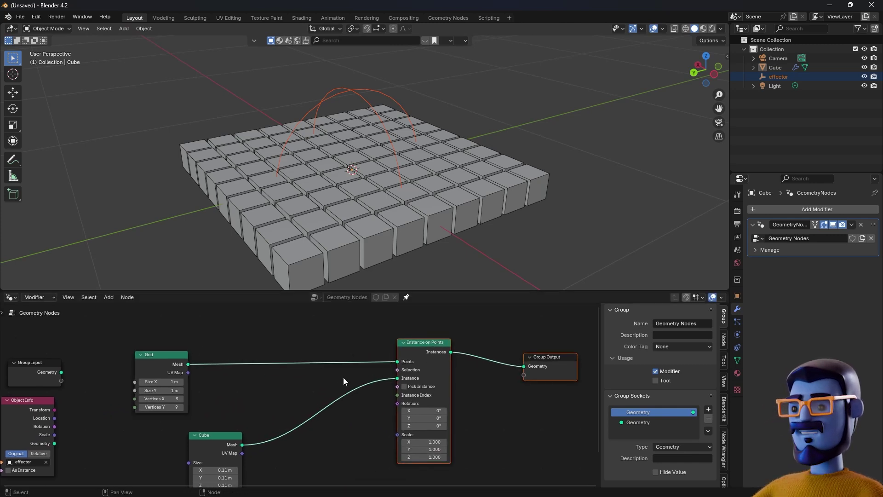
# Step: Insert a Set Position node on the link between Grid and Instance on Points, and arrange it beside the Grid node
pyautogui.click(152, 364)
pyautogui.scroll(2, 218, 379)
pyautogui.hotkey('shift', 'a')
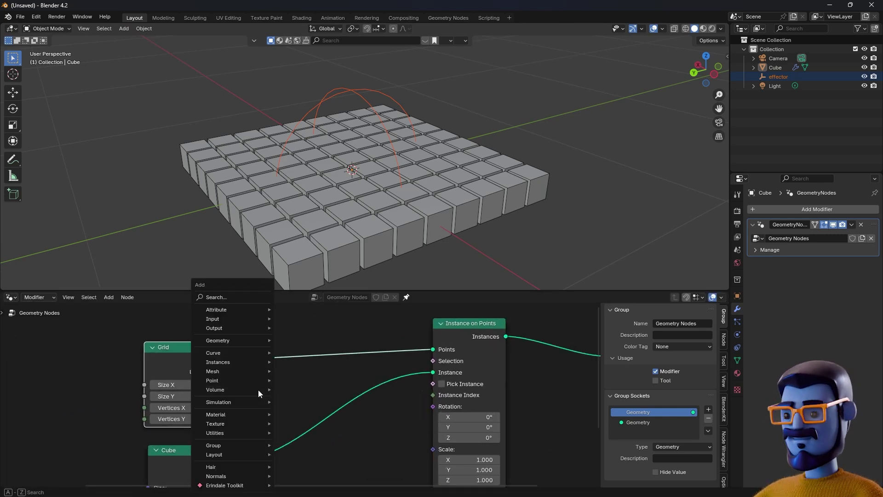
pyautogui.moveTo(258, 390)
pyautogui.write('set po')
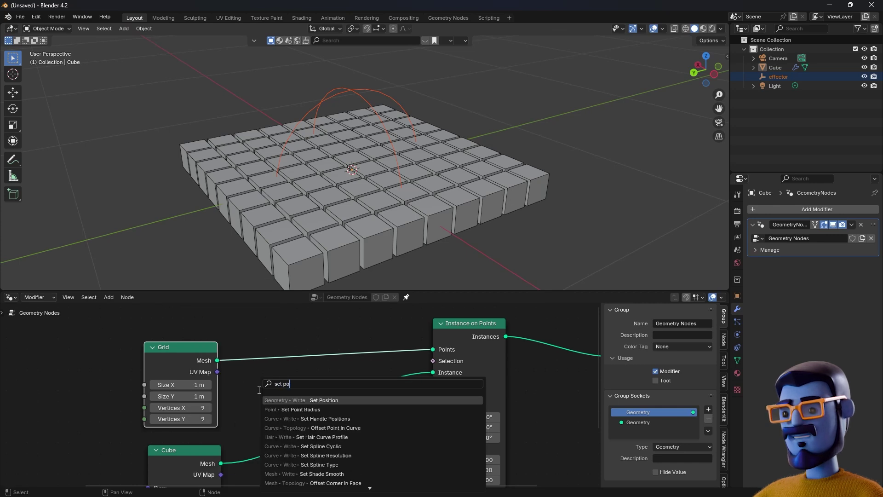
pyautogui.press('Return')
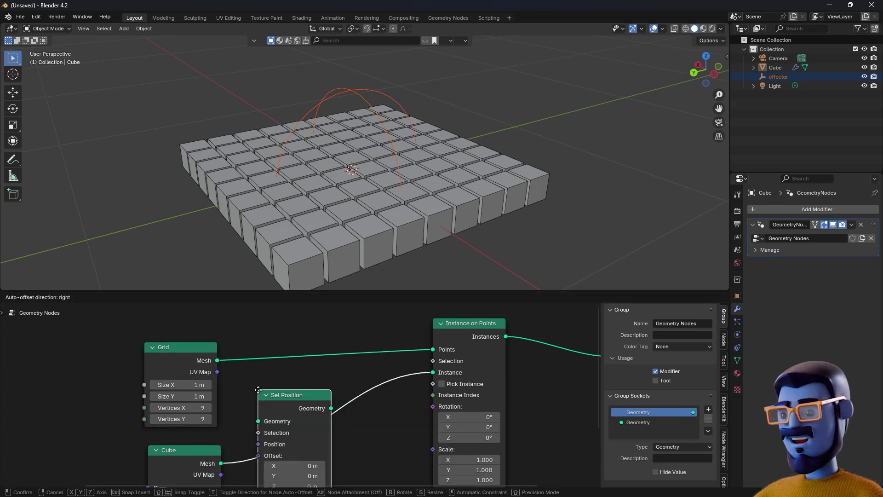
pyautogui.click(273, 334)
pyautogui.moveTo(181, 348); pyautogui.dragTo(175, 330)
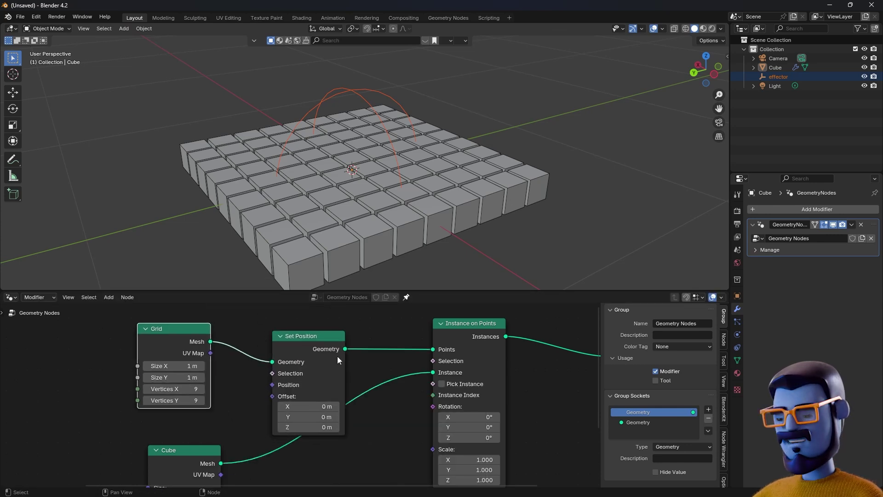
pyautogui.moveTo(318, 348); pyautogui.dragTo(295, 332)
pyautogui.scroll(-2, 296, 355)
pyautogui.moveTo(287, 408)
pyautogui.mouseDown()
pyautogui.moveTo(306, 409)
pyautogui.moveTo(277, 408)
pyautogui.mouseUp()
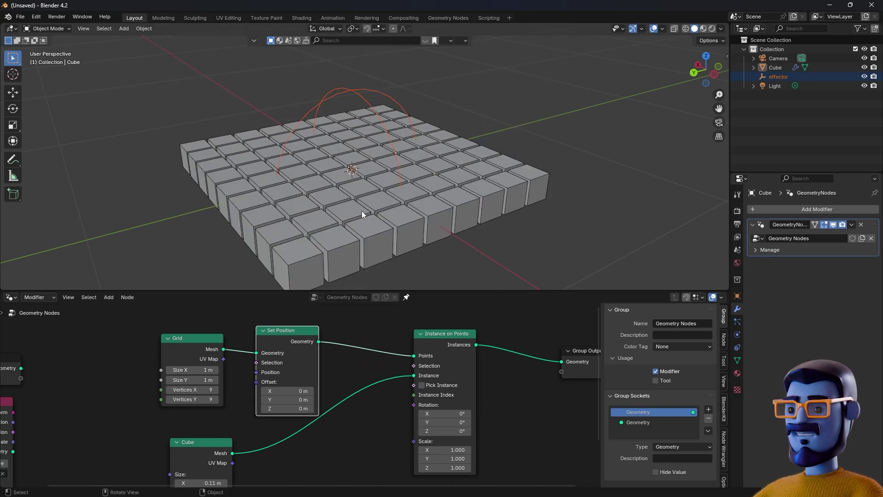
# Step: Select the effector empty and examine from the side how its sphere encloses the cubes
pyautogui.click(358, 90)
pyautogui.moveTo(358, 89); pyautogui.dragTo(377, 193, button='middle')
pyautogui.scroll(-3, 338, 180)
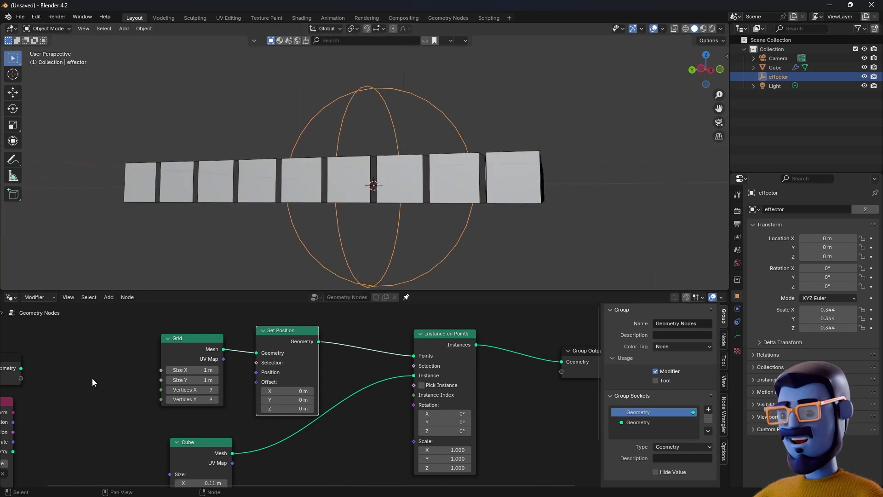
# Step: Stack the Object Info node beneath Grid and move both away from Set Position to free space between them
pyautogui.moveTo(92, 378); pyautogui.dragTo(164, 374, button='middle')
pyautogui.moveTo(56, 395); pyautogui.dragTo(177, 391)
pyautogui.scroll(1, 226, 386)
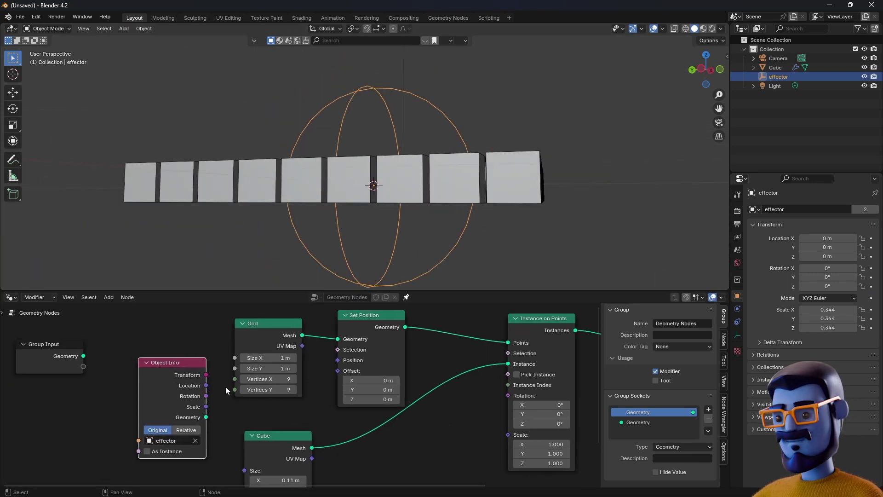
pyautogui.moveTo(225, 386); pyautogui.dragTo(200, 421, button='middle')
pyautogui.moveTo(352, 363); pyautogui.dragTo(358, 336)
pyautogui.moveTo(255, 361); pyautogui.dragTo(237, 325)
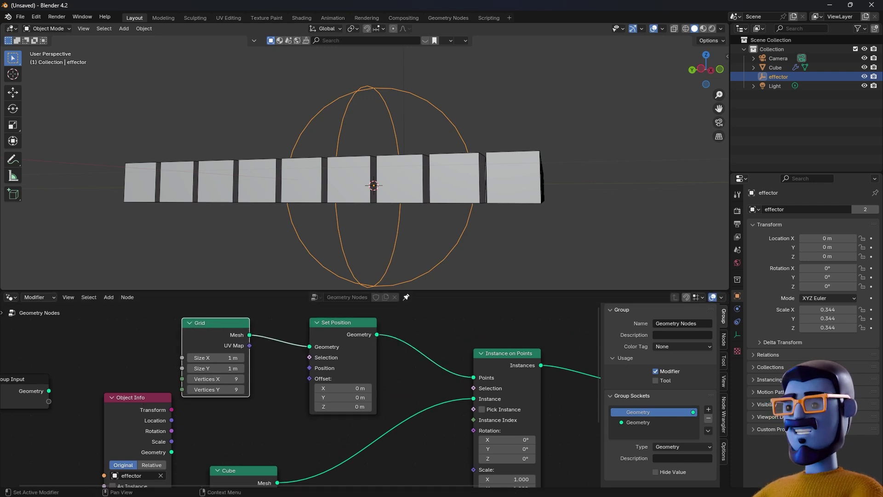
pyautogui.moveTo(358, 123); pyautogui.dragTo(411, 191, button='middle')
pyautogui.moveTo(209, 334); pyautogui.dragTo(130, 325)
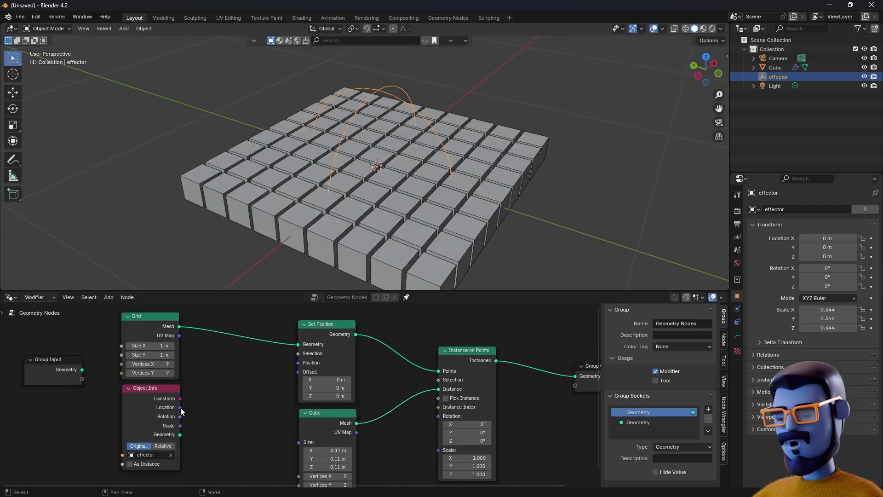
# Step: Add a Vector Math node fed by the Object Info node's Location and set its operation to Distance
pyautogui.moveTo(180, 407); pyautogui.dragTo(222, 399)
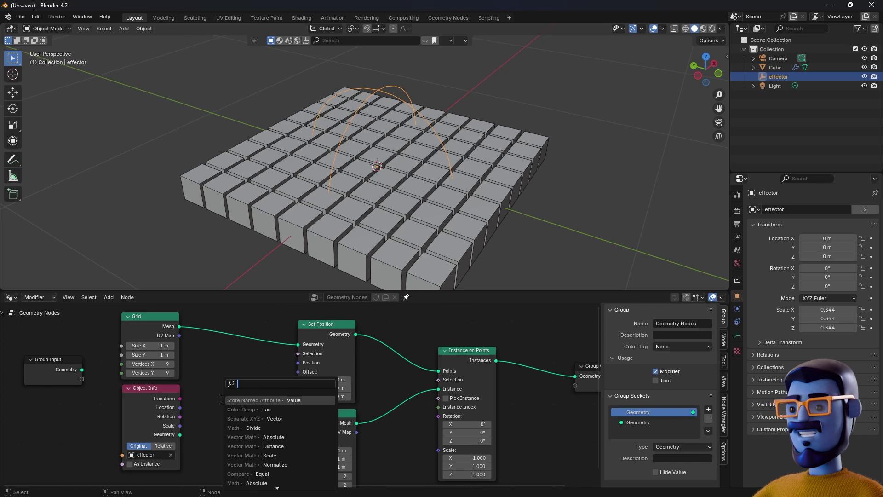
pyautogui.write('math vec')
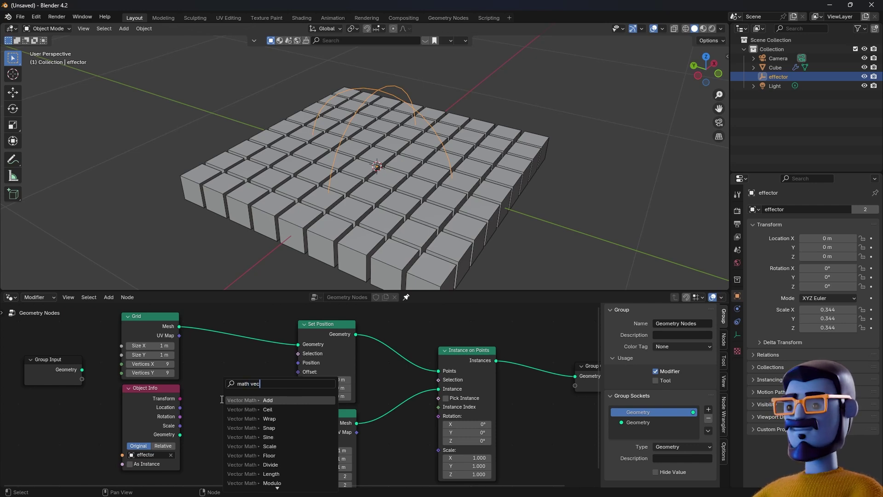
pyautogui.press('Return')
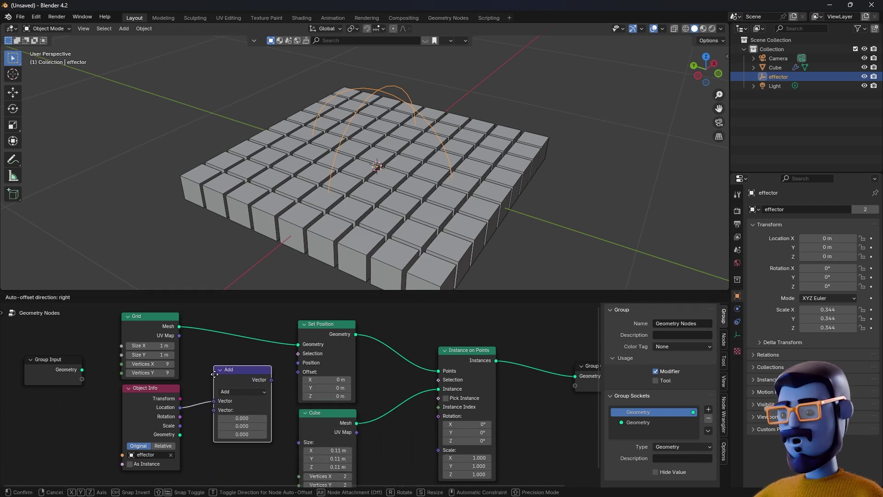
pyautogui.click(230, 396)
pyautogui.click(232, 392)
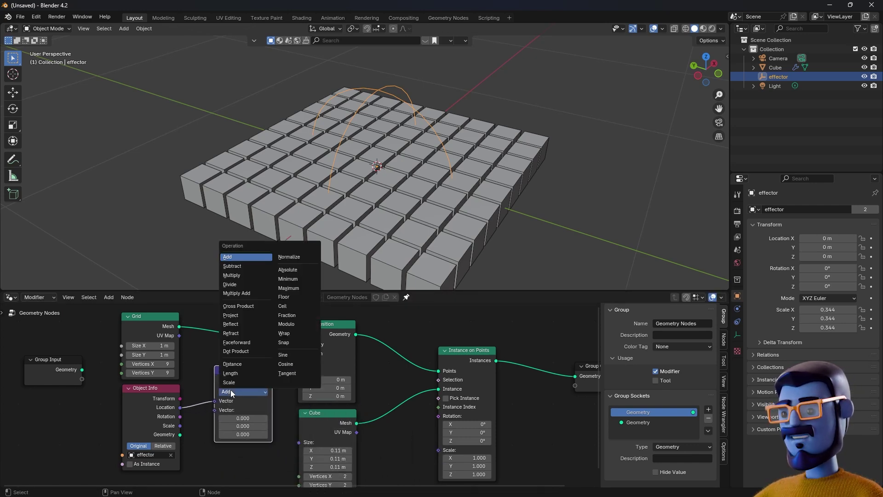
pyautogui.click(249, 363)
# Step: Add a Position node and connect it to the second Vector input of the Distance node
pyautogui.scroll(-1, 130, 424)
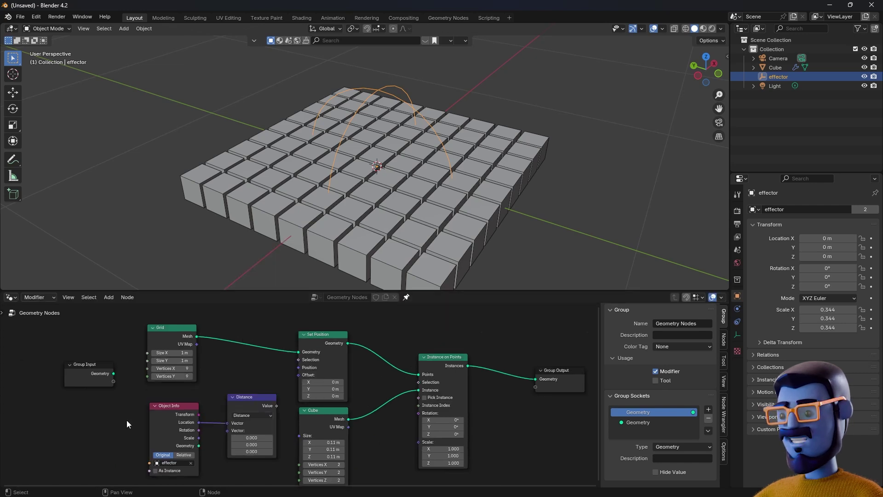
pyautogui.hotkey('shift', 'a')
pyautogui.write('posi')
pyautogui.press('Return')
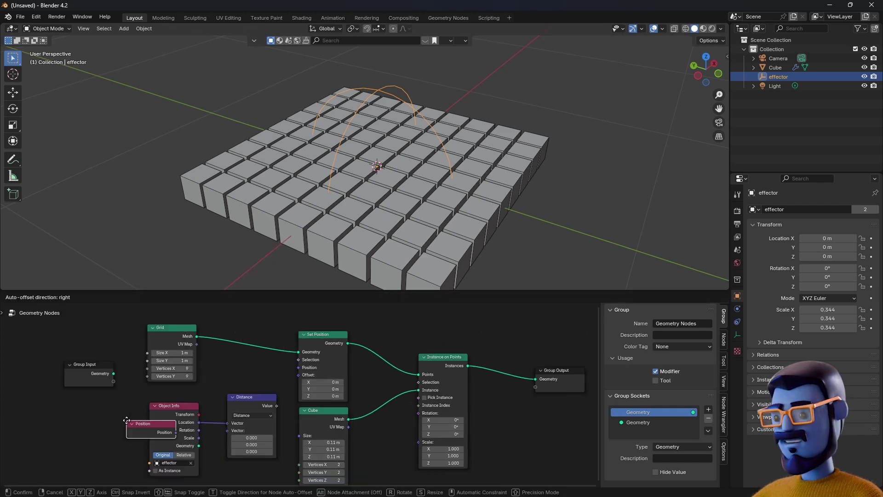
pyautogui.click(75, 429)
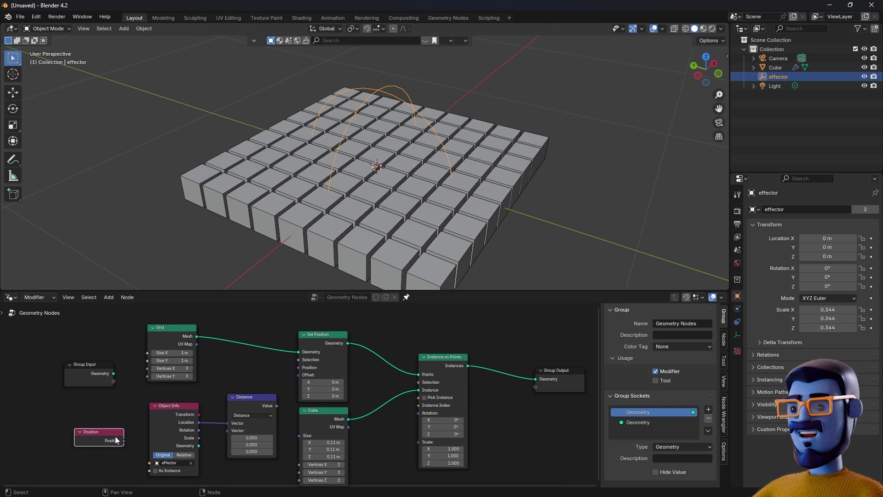
pyautogui.moveTo(123, 440); pyautogui.dragTo(230, 434)
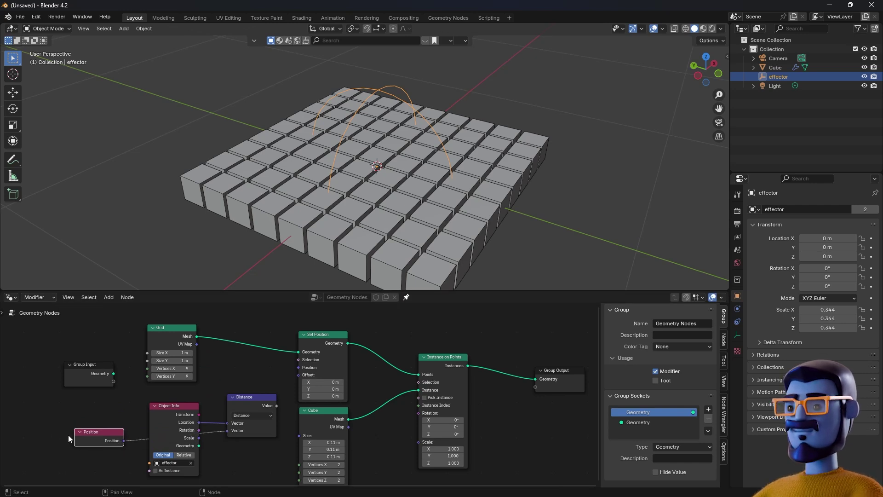
# Step: Arrange the effector nodes compactly, with Position directly below Object Info and Distance beside them under the Grid node
pyautogui.moveTo(84, 440); pyautogui.dragTo(159, 448)
pyautogui.moveTo(156, 423); pyautogui.dragTo(177, 459, button='middle')
pyautogui.moveTo(97, 357); pyautogui.dragTo(83, 319)
pyautogui.moveTo(103, 407); pyautogui.dragTo(197, 482)
pyautogui.moveTo(198, 479); pyautogui.dragTo(128, 471)
pyautogui.moveTo(275, 394); pyautogui.dragTo(194, 395)
pyautogui.moveTo(247, 398); pyautogui.dragTo(255, 386, button='middle')
pyautogui.click(258, 386)
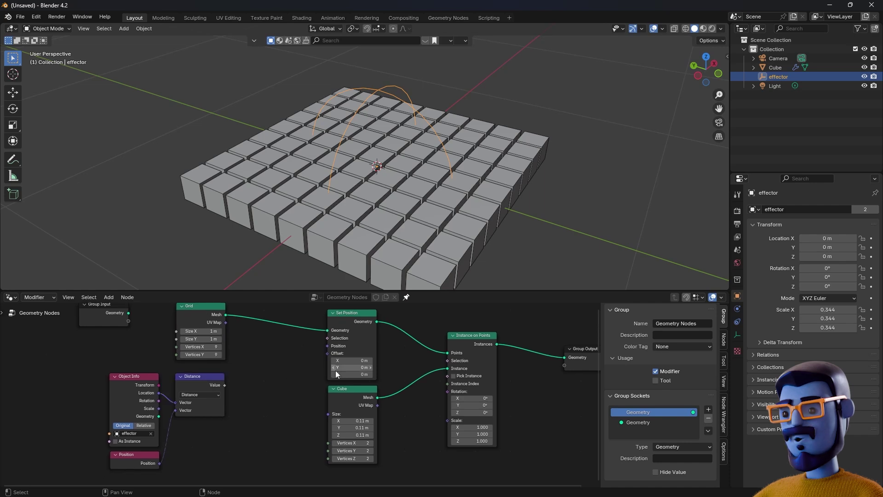
# Step: Add a Combine XYZ node, feeding the Distance value into its Z input and its Vector output into Set Position's Offset
pyautogui.moveTo(338, 374); pyautogui.dragTo(286, 373)
pyautogui.hotkey('shift', 'a')
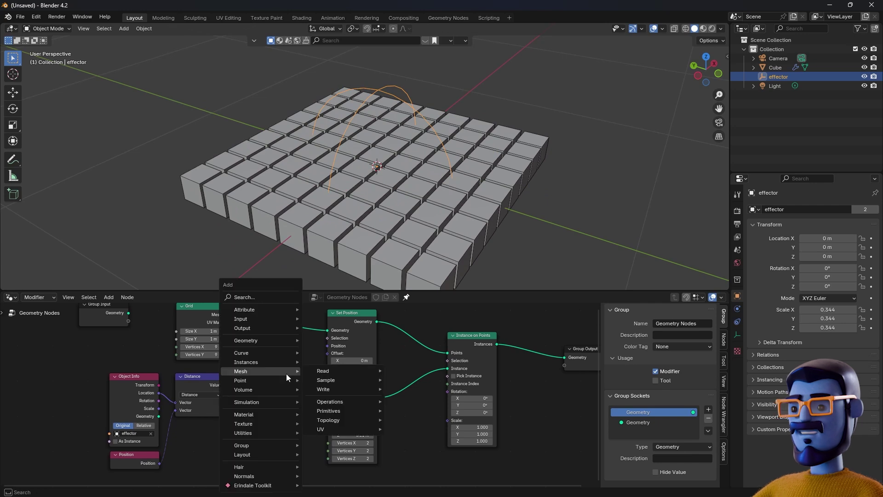
pyautogui.write('combin')
pyautogui.press('Return')
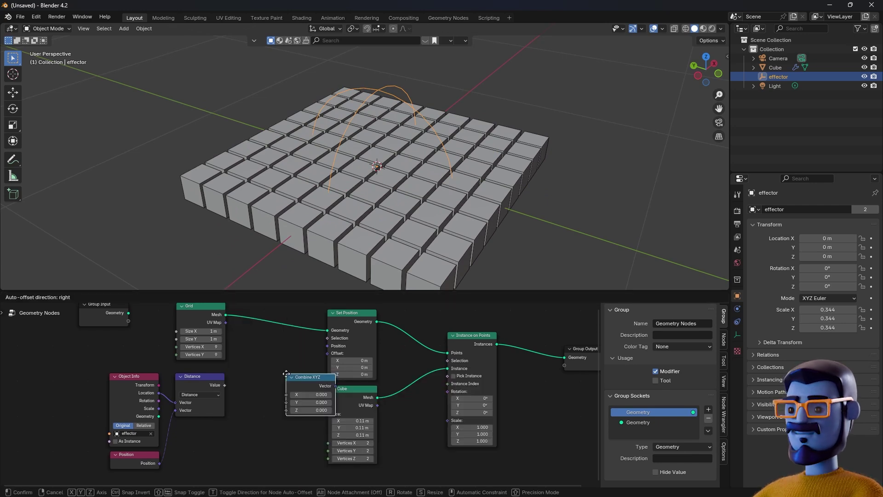
pyautogui.click(257, 351)
pyautogui.moveTo(225, 385); pyautogui.dragTo(259, 386)
pyautogui.moveTo(307, 361); pyautogui.dragTo(327, 353)
# Step: Activate the Move tool and try moving the effector over the cube grid
pyautogui.moveTo(454, 117); pyautogui.dragTo(385, 151, button='middle')
pyautogui.scroll(2, 421, 195)
pyautogui.click(424, 200)
pyautogui.click(389, 191)
pyautogui.click(12, 92)
pyautogui.moveTo(379, 126); pyautogui.dragTo(431, 158)
pyautogui.rightClick(430, 158)
# Step: Try shifting the effector across the grid while viewing it from above, and undo the move
pyautogui.moveTo(431, 157); pyautogui.dragTo(355, 200, button='middle')
pyautogui.moveTo(360, 227); pyautogui.dragTo(361, 256, button='middle')
pyautogui.scroll(-6, 357, 148)
pyautogui.scroll(9, 370, 201)
pyautogui.scroll(-4, 383, 193)
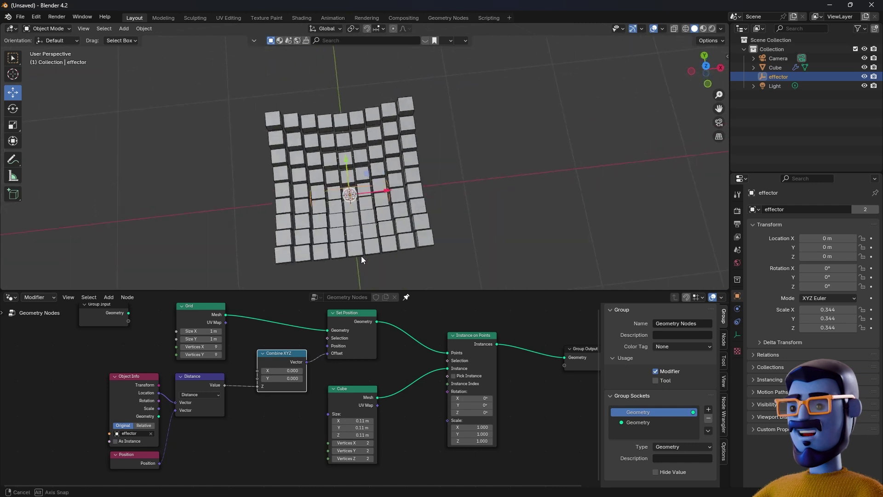
pyautogui.press('g')
pyautogui.moveTo(367, 169); pyautogui.dragTo(383, 181)
pyautogui.hotkey('ctrl', 'z')
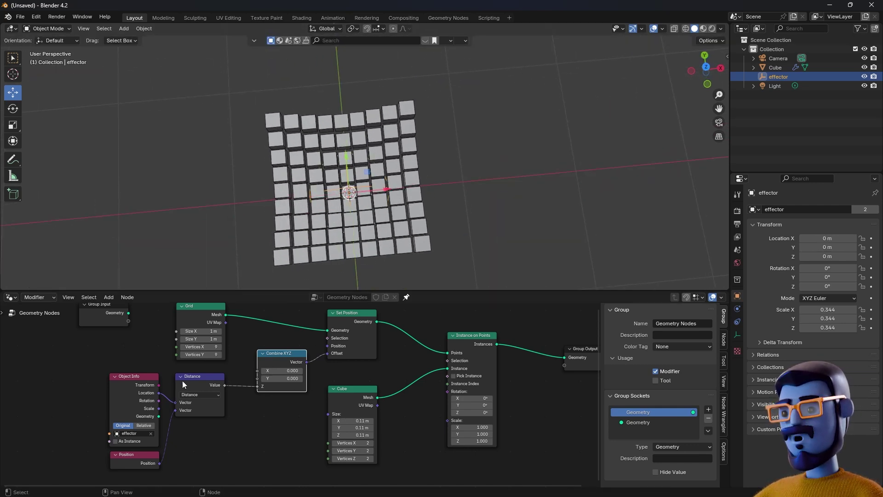
# Step: Move Object Info, Position, Distance and Combine XYZ away from Set Position, with Combine XYZ placed directly below Grid
pyautogui.moveTo(98, 365); pyautogui.dragTo(209, 474)
pyautogui.press('g')
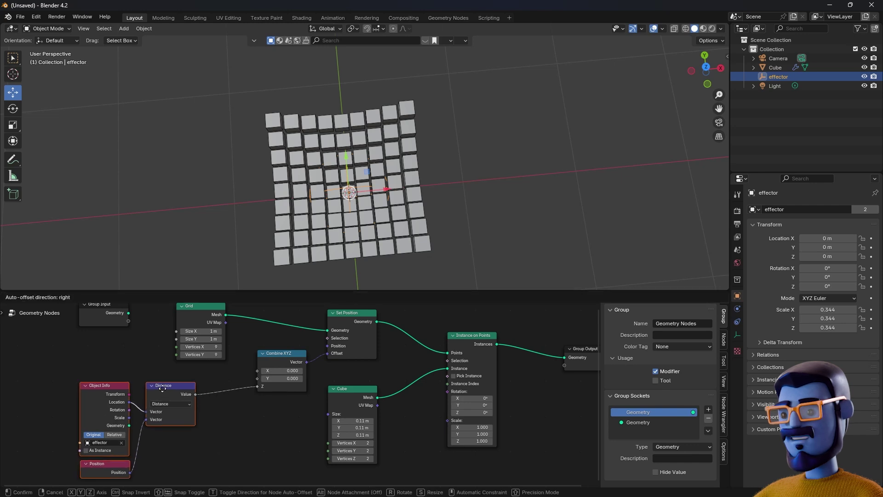
pyautogui.click(167, 392)
pyautogui.moveTo(252, 363); pyautogui.dragTo(171, 382)
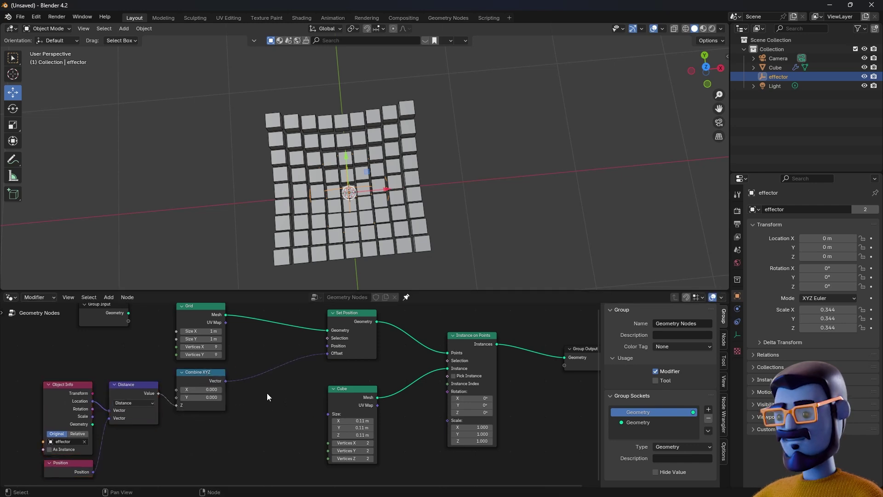
# Step: Add a Map Range node on the link between Combine XYZ and Set Position
pyautogui.hotkey('shift', 'a')
pyautogui.moveTo(266, 392)
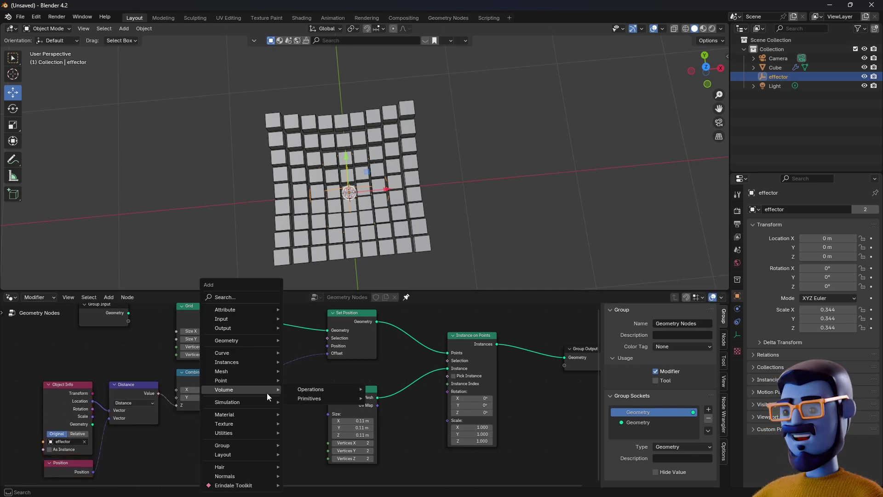
pyautogui.write('map ran')
pyautogui.press('Return')
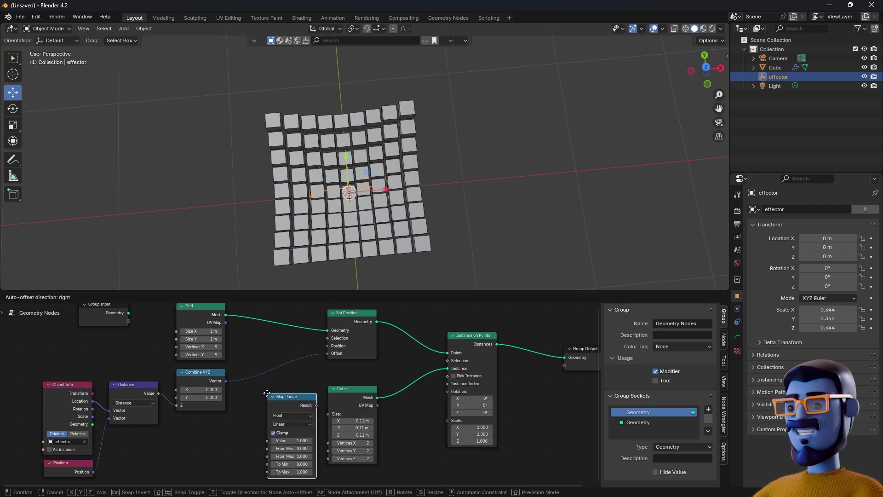
pyautogui.click(255, 350)
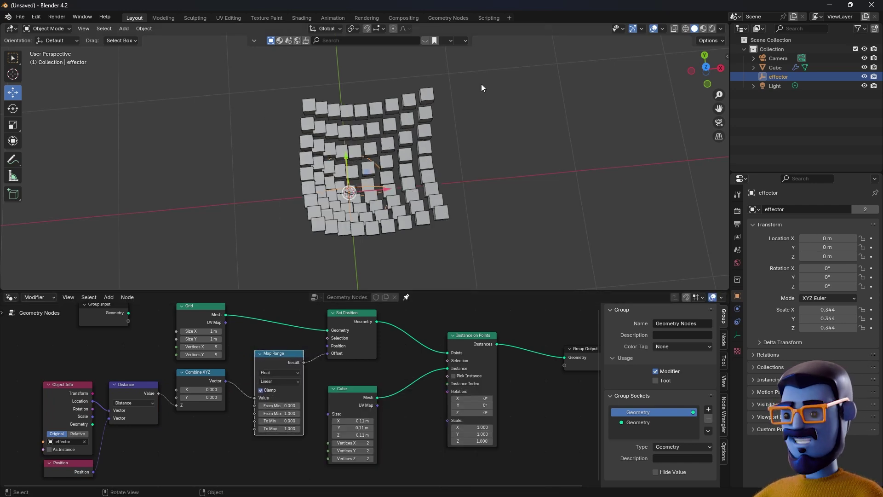
pyautogui.moveTo(481, 84); pyautogui.dragTo(404, 128, button='middle')
pyautogui.scroll(2, 312, 368)
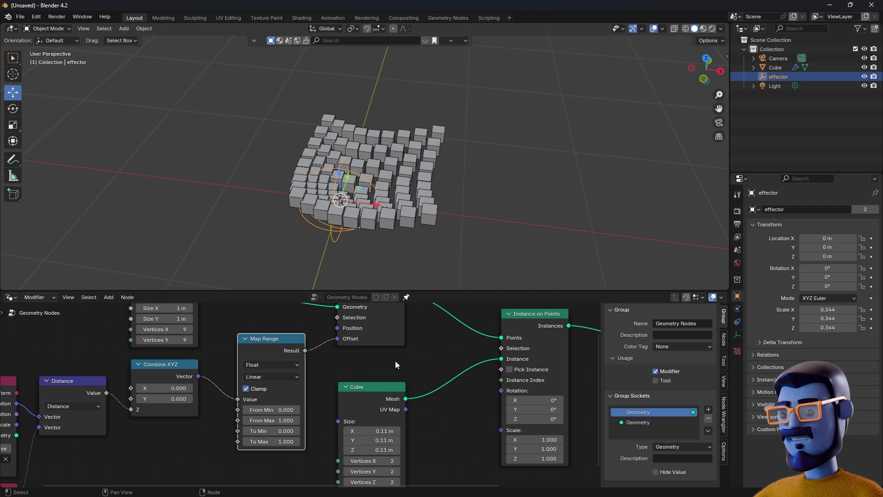
# Step: Detach Map Range and reinsert it on the link between Distance and Combine XYZ, with Combine XYZ moved closer to Set Position
pyautogui.keyDown('alt'); pyautogui.moveTo(268, 342); pyautogui.dragTo(256, 417); pyautogui.keyUp('alt')
pyautogui.moveTo(173, 365); pyautogui.dragTo(275, 347)
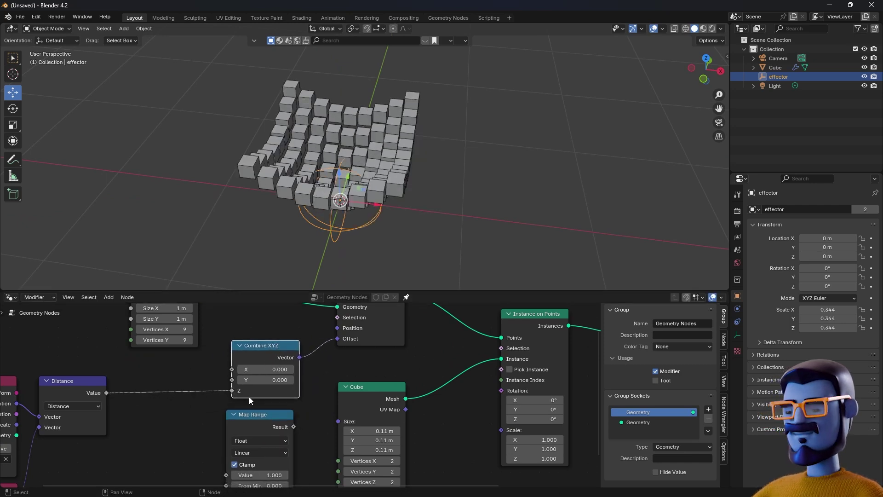
pyautogui.moveTo(249, 414); pyautogui.dragTo(169, 370)
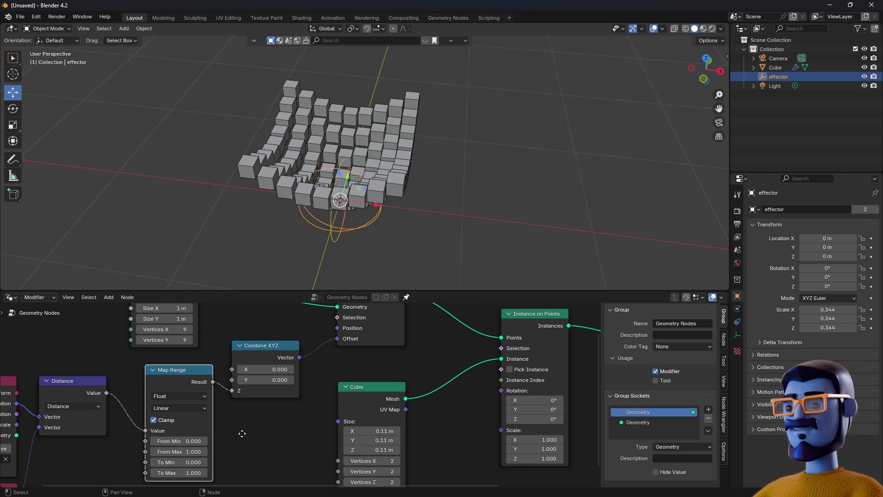
# Step: Set the Map Range node's To Max to 0.5
pyautogui.moveTo(242, 434); pyautogui.dragTo(325, 376, button='middle')
pyautogui.moveTo(424, 195); pyautogui.dragTo(393, 207, button='middle')
pyautogui.scroll(1, 394, 207)
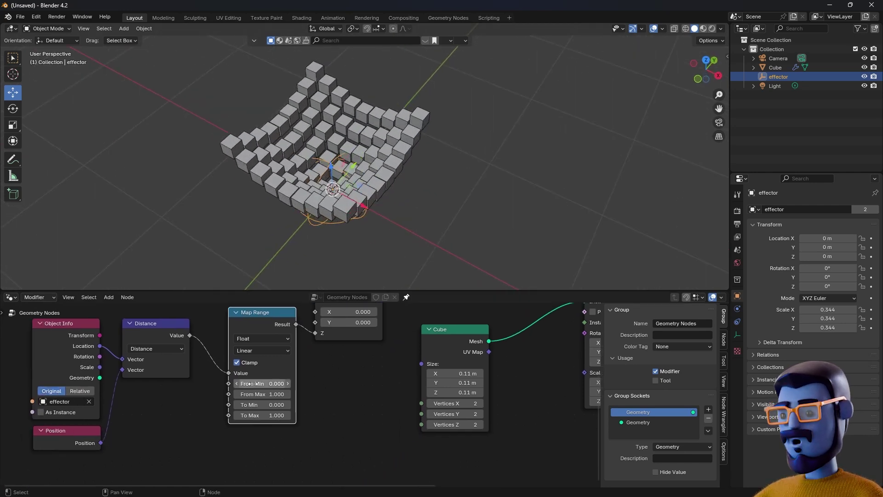
pyautogui.moveTo(269, 414)
pyautogui.mouseDown()
pyautogui.moveTo(239, 414)
pyautogui.moveTo(269, 414)
pyautogui.mouseUp()
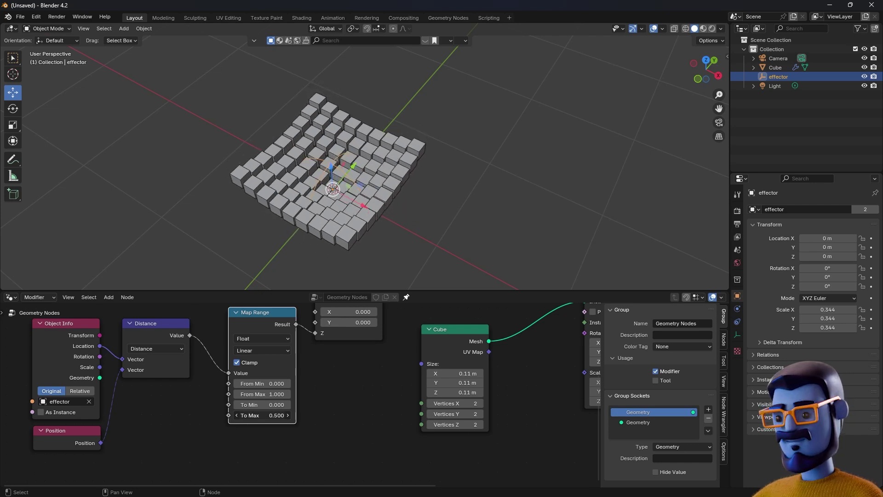
# Step: Try scaling the effector to check its influence on the cubes
pyautogui.moveTo(423, 184); pyautogui.dragTo(364, 211, button='middle')
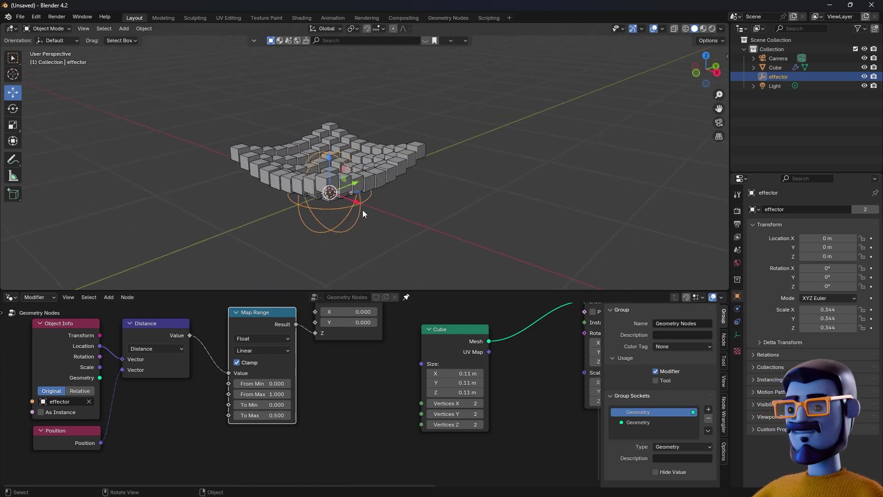
pyautogui.press('s')
pyautogui.rightClick(513, 181)
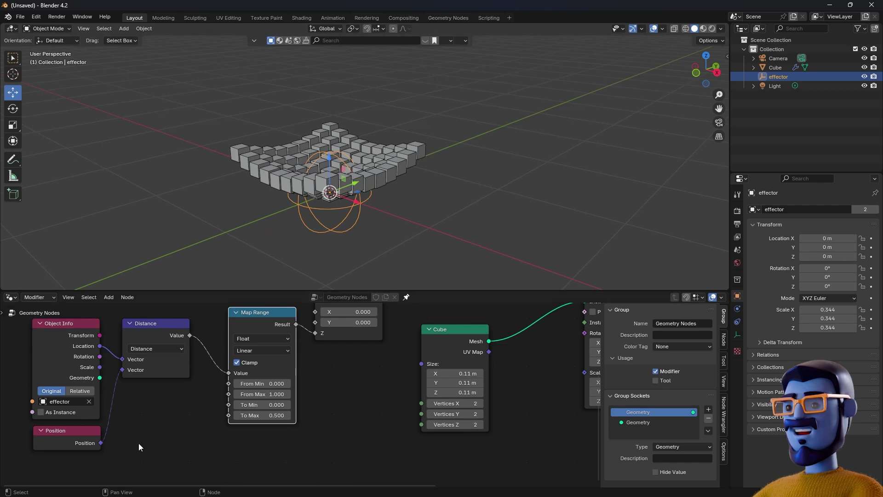
# Step: Move the Object Info, Position and Distance nodes away from Map Range to free space between them
pyautogui.moveTo(195, 360); pyautogui.dragTo(294, 367, button='middle')
pyautogui.moveTo(81, 336); pyautogui.dragTo(272, 453)
pyautogui.moveTo(266, 380); pyautogui.dragTo(175, 408)
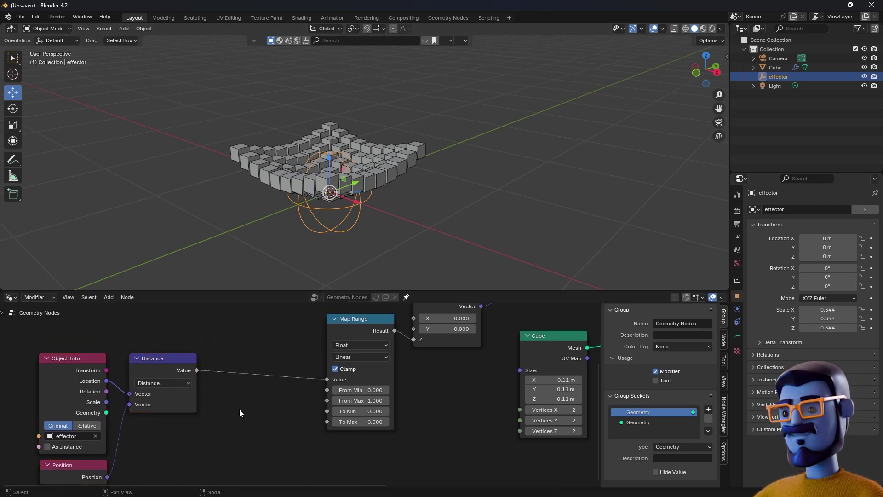
# Step: Insert a Math node set to Divide between Distance and Map Range, with Object Info's Scale as its second value
pyautogui.hotkey('shift', 'a')
pyautogui.moveTo(277, 401)
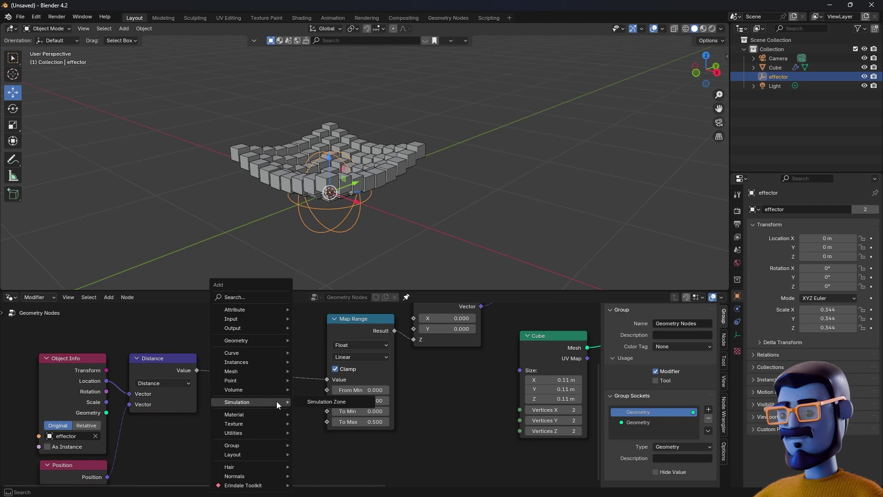
pyautogui.write('math')
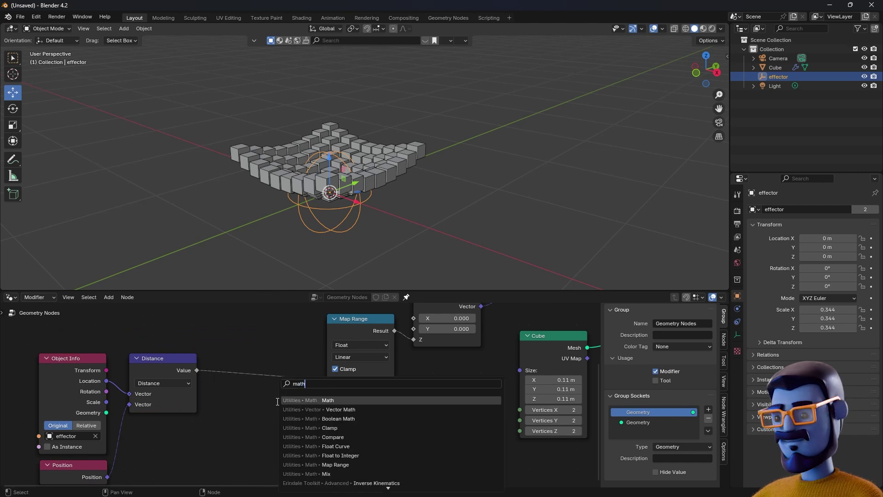
pyautogui.press('Return')
pyautogui.click(263, 420)
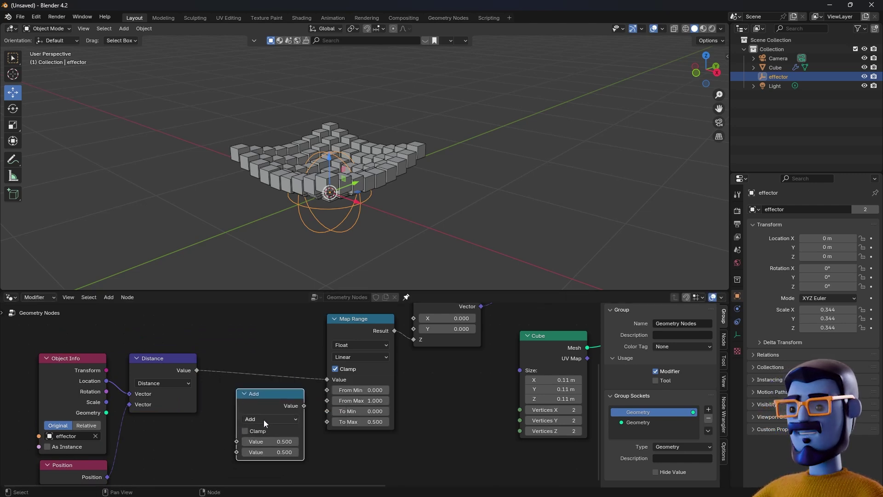
pyautogui.click(263, 419)
pyautogui.click(264, 327)
pyautogui.moveTo(265, 399); pyautogui.dragTo(261, 361)
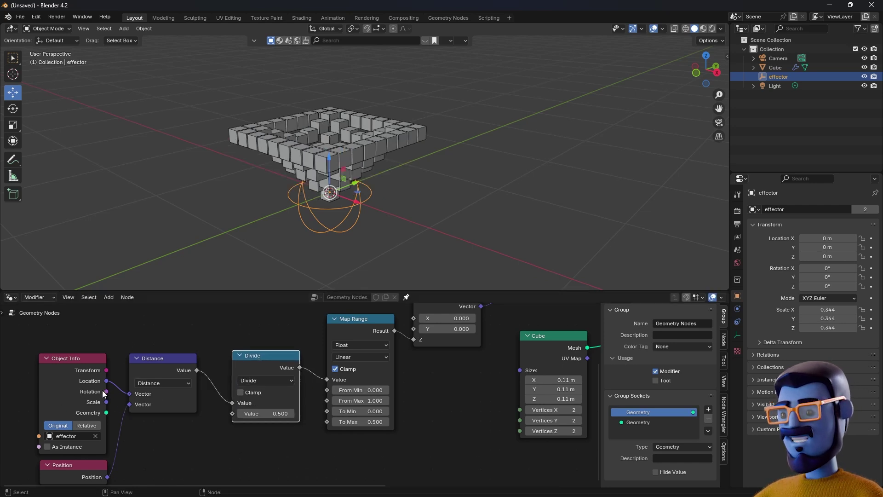
pyautogui.moveTo(106, 401); pyautogui.dragTo(233, 413)
# Step: Scale the effector to 0.5 and move it above the grid to about X 0.18, Y -0.12, Z 0.37 m
pyautogui.moveTo(433, 99); pyautogui.dragTo(400, 139, button='middle')
pyautogui.moveTo(356, 198); pyautogui.dragTo(384, 155, button='middle')
pyautogui.press('s')
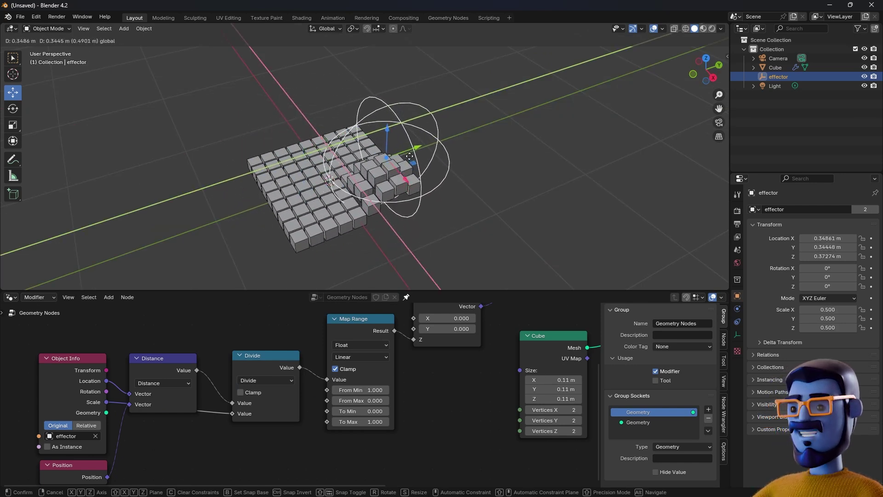
pyautogui.click(366, 181)
pyautogui.scroll(3, 365, 181)
pyautogui.moveTo(365, 181); pyautogui.dragTo(396, 160, button='middle')
pyautogui.scroll(-4, 384, 203)
pyautogui.moveTo(385, 203); pyautogui.dragTo(377, 164, button='middle')
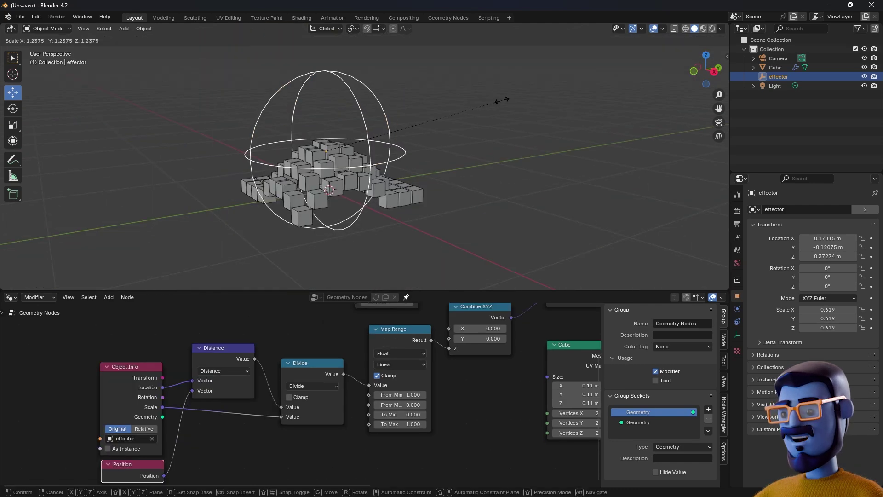
# Step: Insert a Math node set to Absolute on the link between Object Info's Scale and the Divide node
pyautogui.hotkey('shift', 'a')
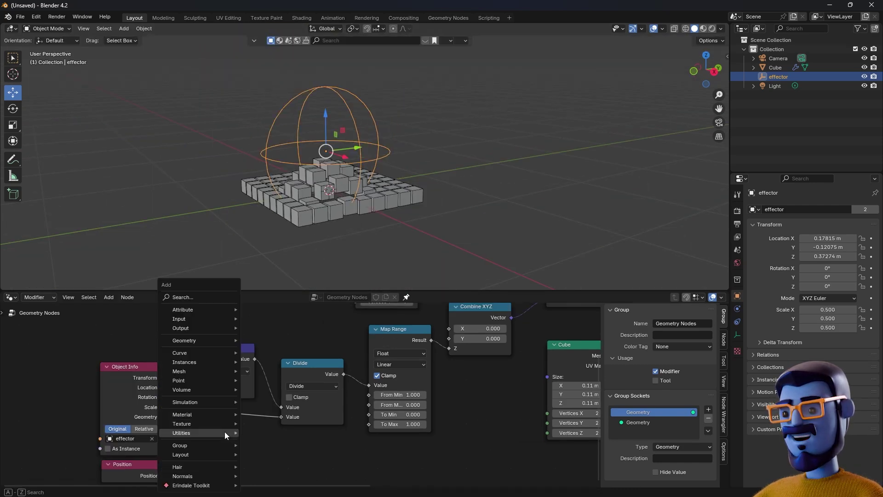
pyautogui.moveTo(225, 431)
pyautogui.write('math')
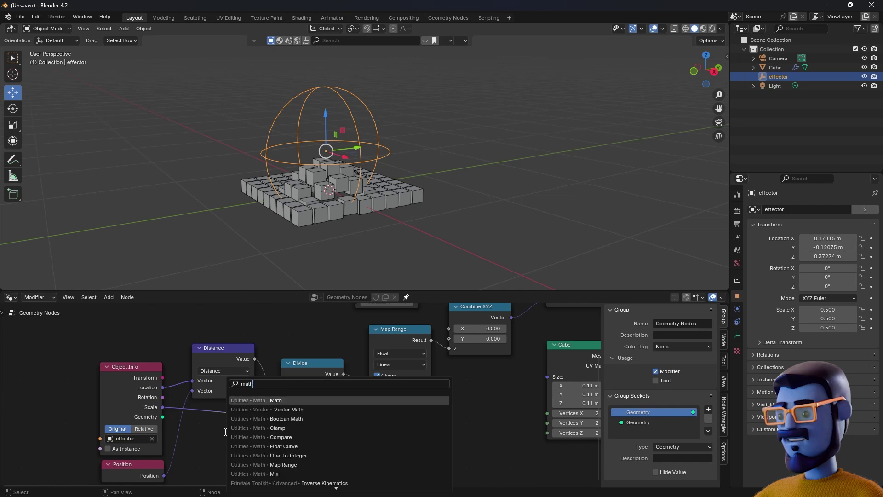
pyautogui.press('Return')
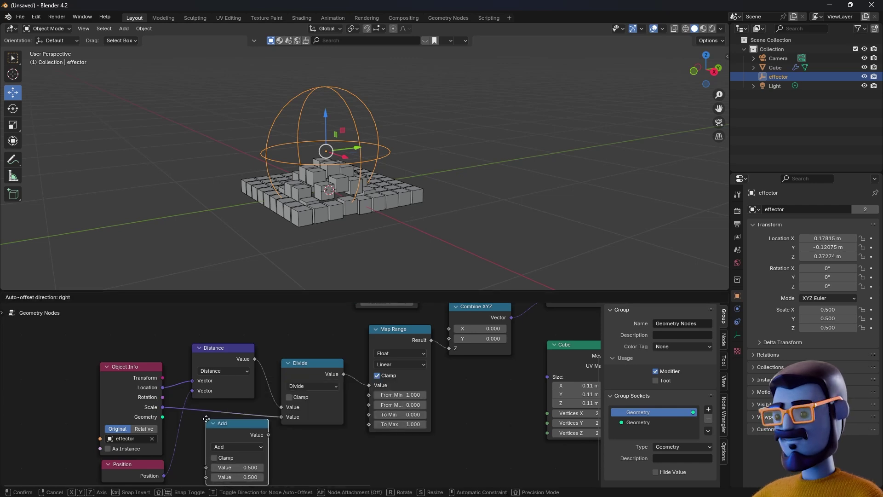
pyautogui.click(222, 432)
pyautogui.click(222, 433)
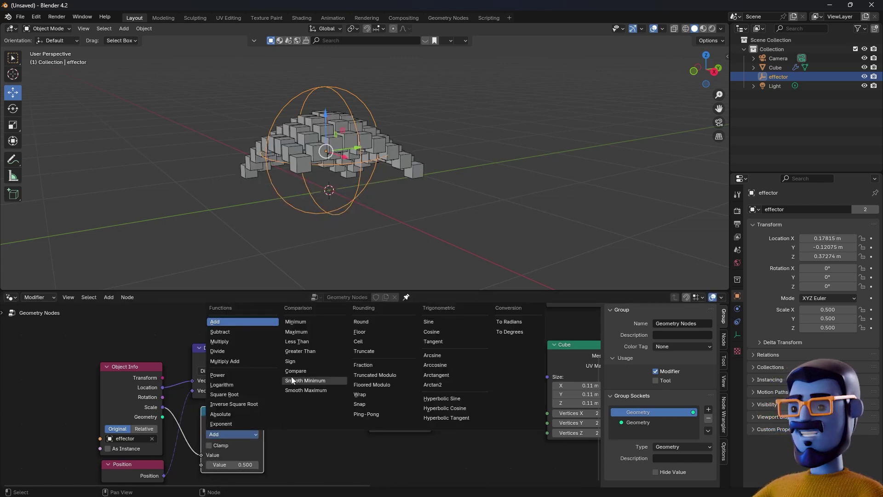
pyautogui.click(221, 413)
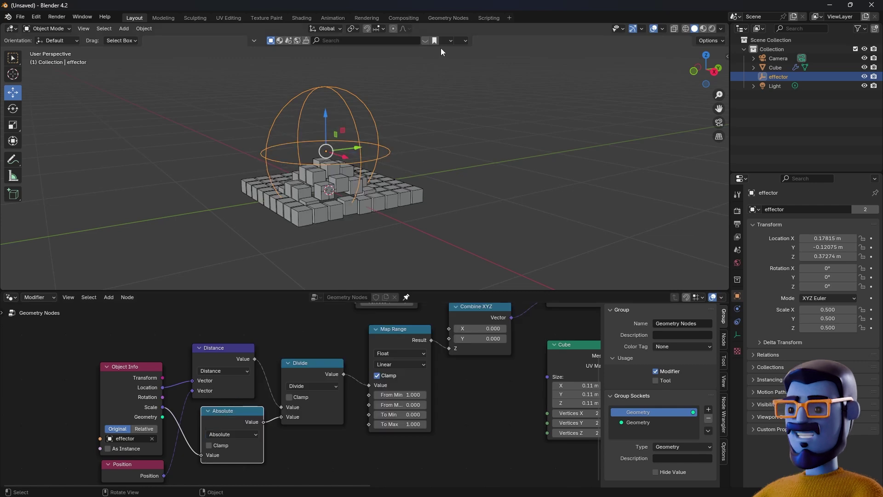
# Step: Test the effector by moving it across the cube grid and scaling it to about 0.6
pyautogui.press('s')
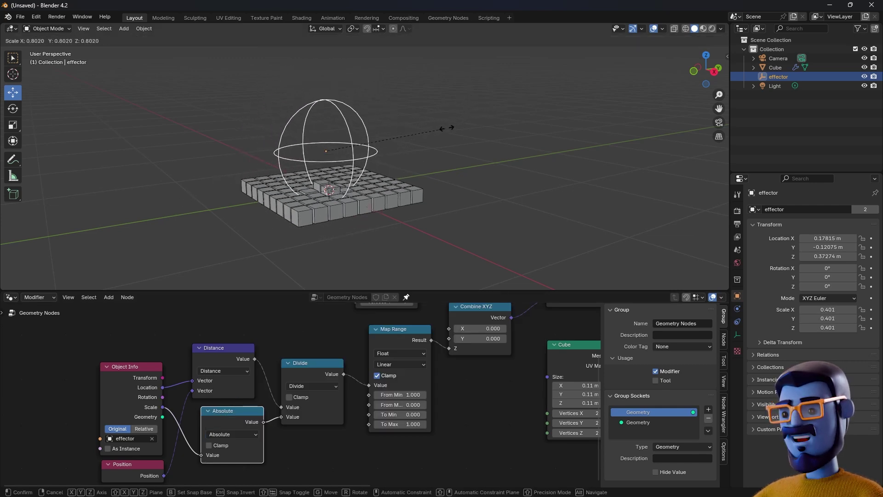
pyautogui.press('Escape')
pyautogui.moveTo(468, 121); pyautogui.dragTo(368, 203, button='middle')
pyautogui.moveTo(357, 183); pyautogui.dragTo(373, 152)
pyautogui.scroll(3, 382, 165)
pyautogui.moveTo(384, 168); pyautogui.dragTo(367, 114, button='middle')
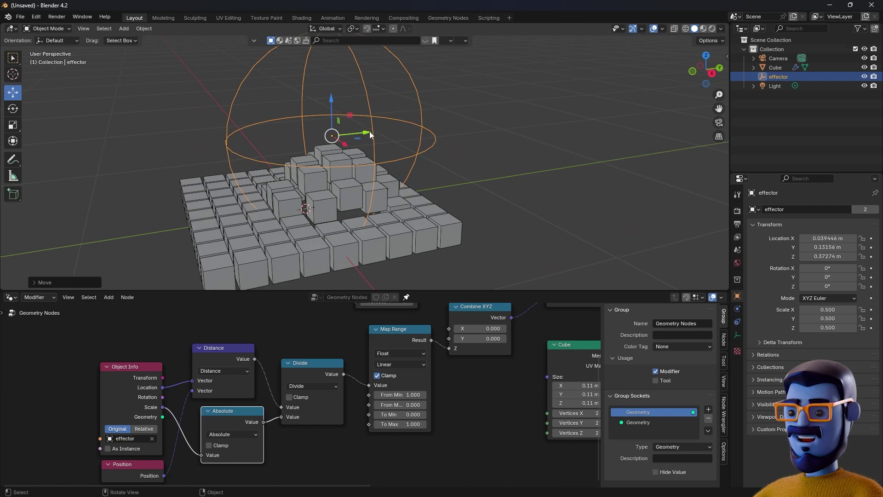
pyautogui.moveTo(368, 133); pyautogui.dragTo(331, 138)
pyautogui.press('s')
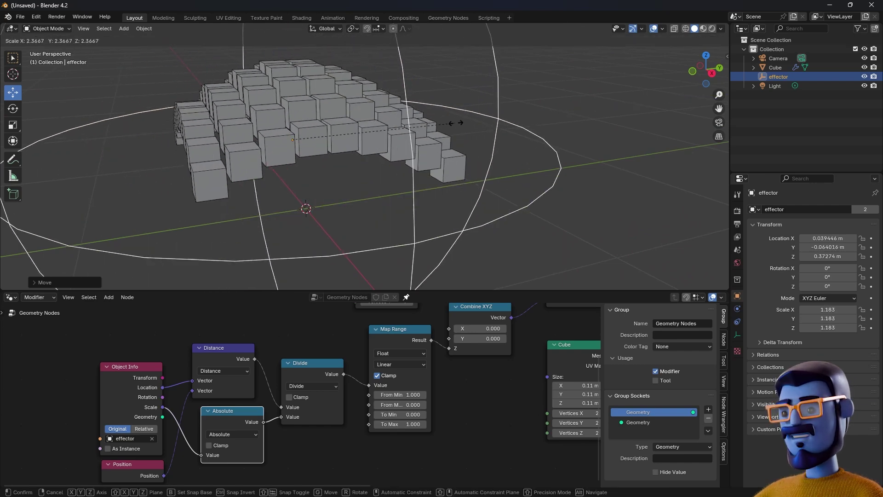
pyautogui.click(373, 144)
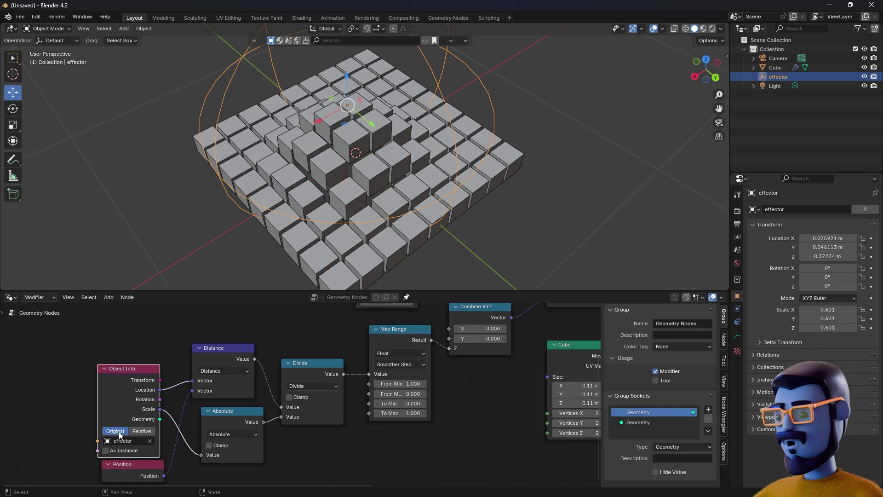
# Step: Switch the Object Info node to Relative and shift the Cube object's grid slightly beneath the effector
pyautogui.click(150, 433)
pyautogui.click(365, 170)
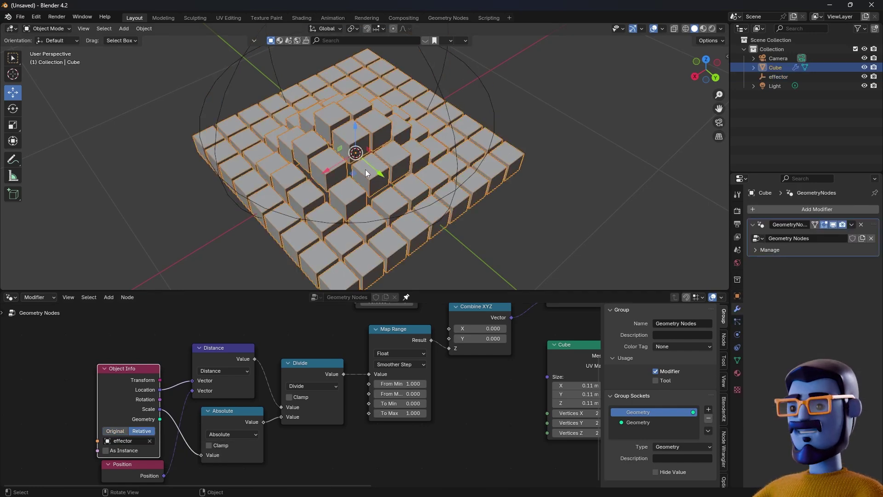
pyautogui.press('g')
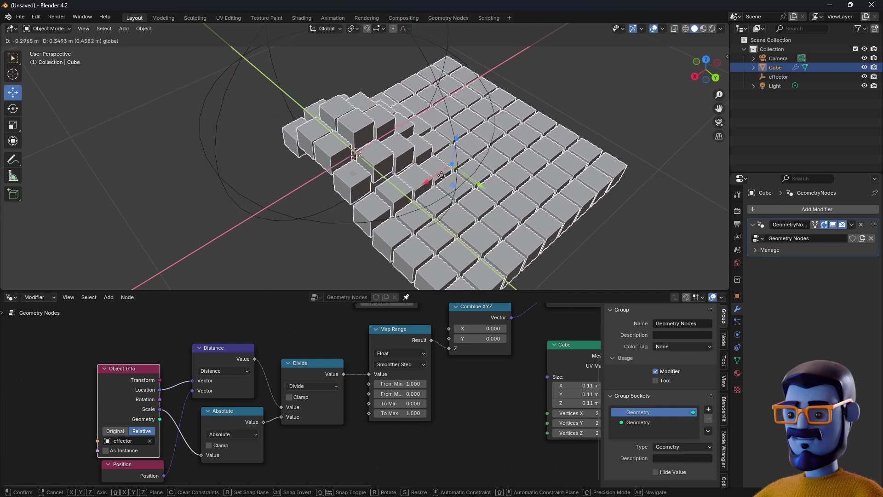
pyautogui.moveTo(359, 200); pyautogui.dragTo(355, 191)
pyautogui.moveTo(498, 126); pyautogui.dragTo(484, 122)
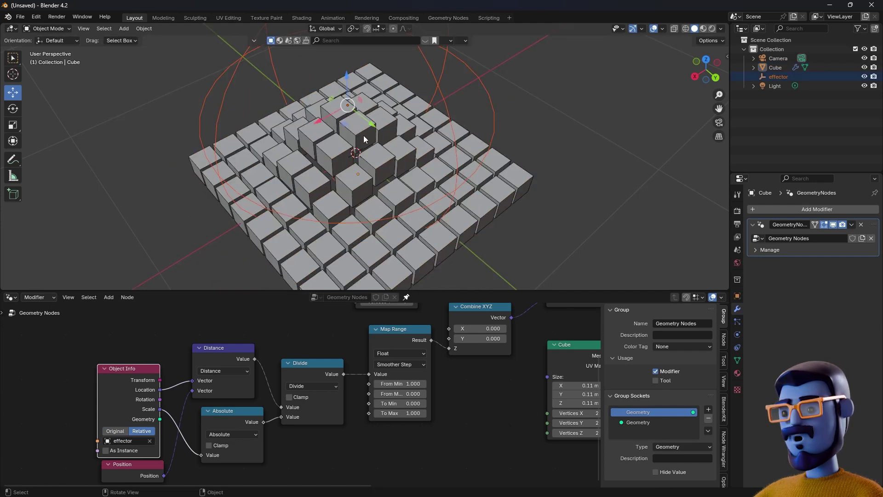
# Step: Move the effector above the center of the cube grid, to about X 0.03, Y -0.03, Z 0.37 m
pyautogui.press('g')
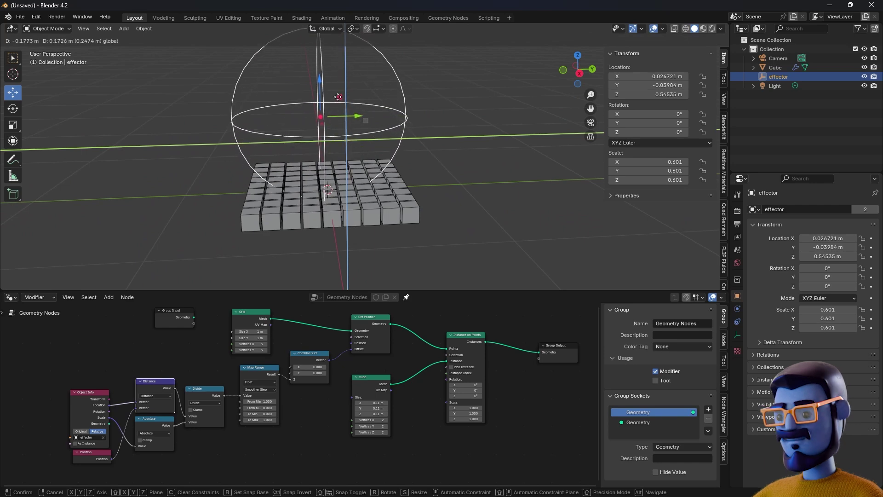
pyautogui.click(344, 123)
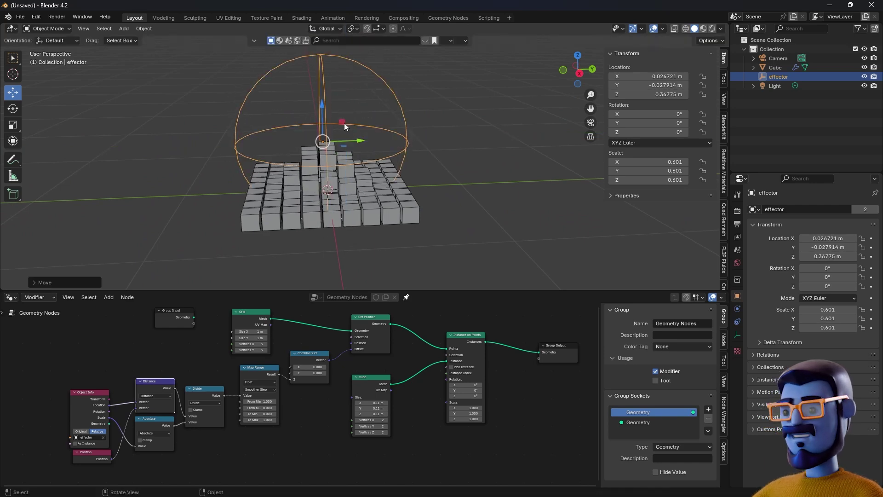
pyautogui.moveTo(404, 142); pyautogui.dragTo(363, 150, button='middle')
pyautogui.scroll(5, 385, 153)
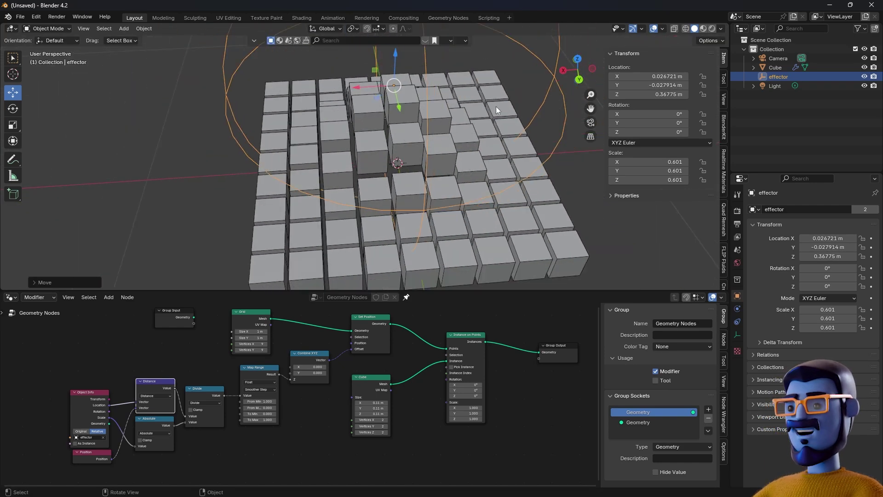
# Step: Switch the 3D viewport to Material Preview shading and open the Cube object's material settings
pyautogui.click(703, 29)
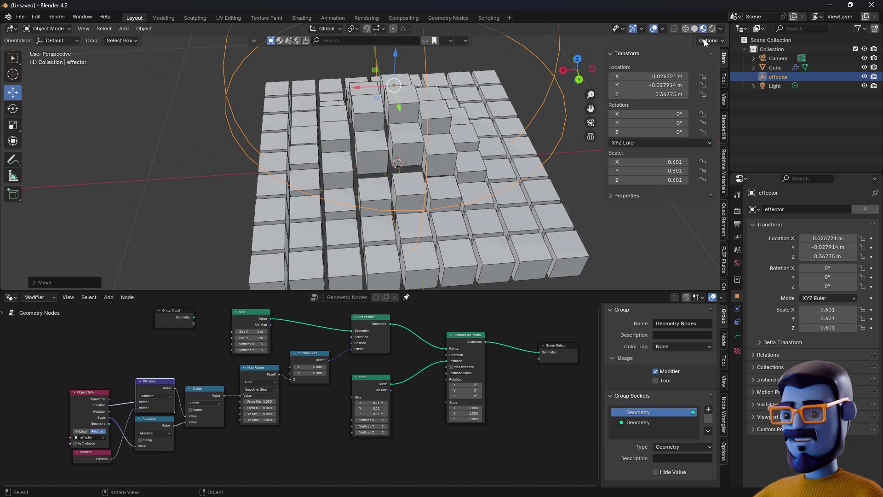
pyautogui.moveTo(496, 147); pyautogui.dragTo(400, 149, button='middle')
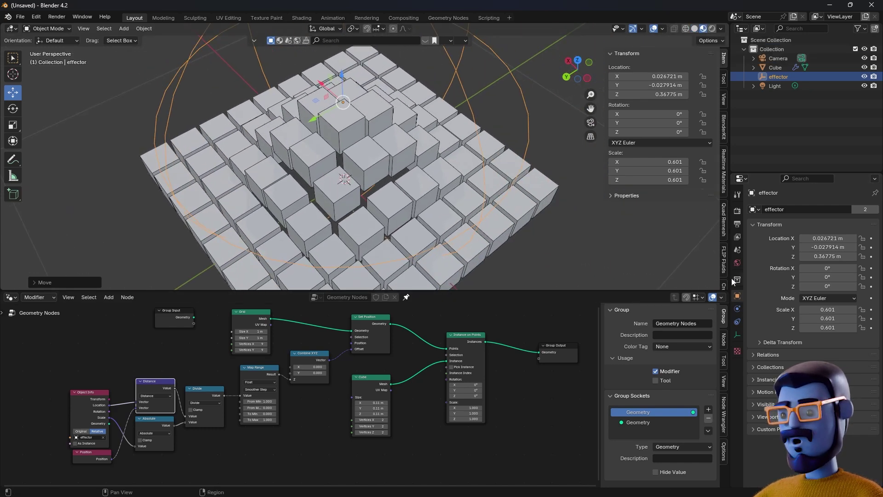
pyautogui.click(537, 183)
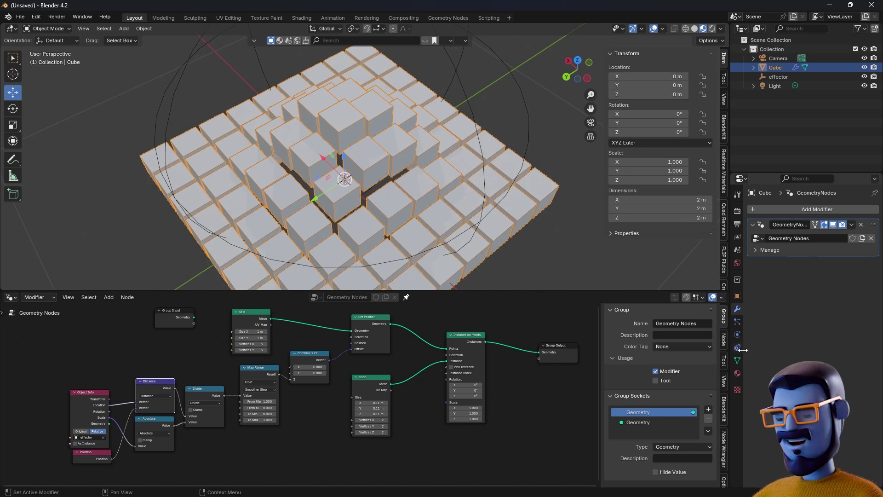
pyautogui.click(737, 374)
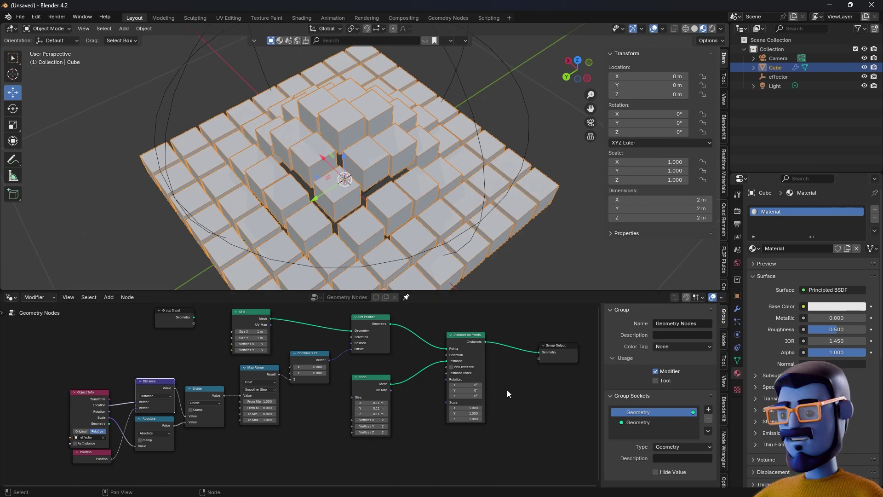
# Step: Insert a Set Material node between Instance on Points and Group Output, assigning the material named Material
pyautogui.moveTo(544, 337); pyautogui.dragTo(452, 343, button='middle')
pyautogui.hotkey('shift', 'a')
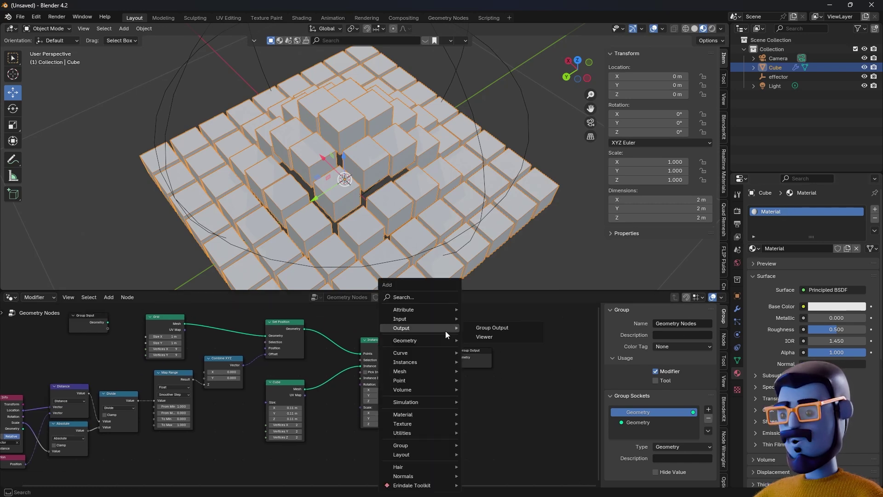
pyautogui.write('set')
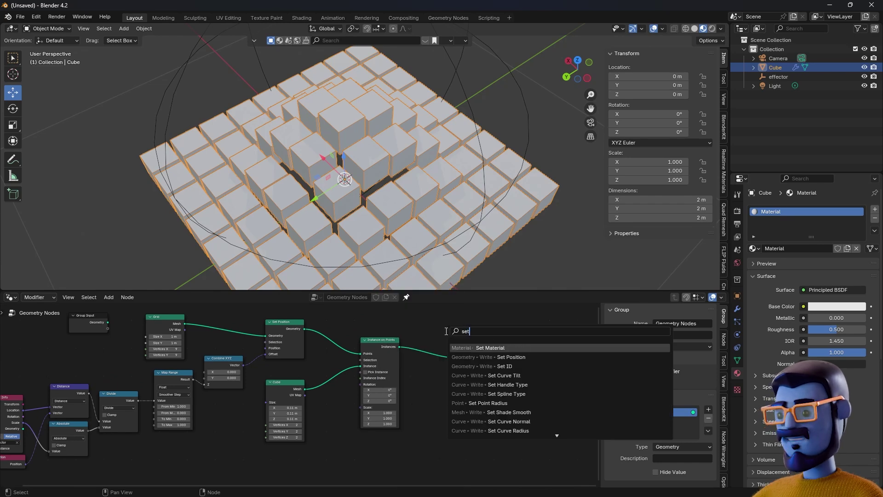
pyautogui.press('Return')
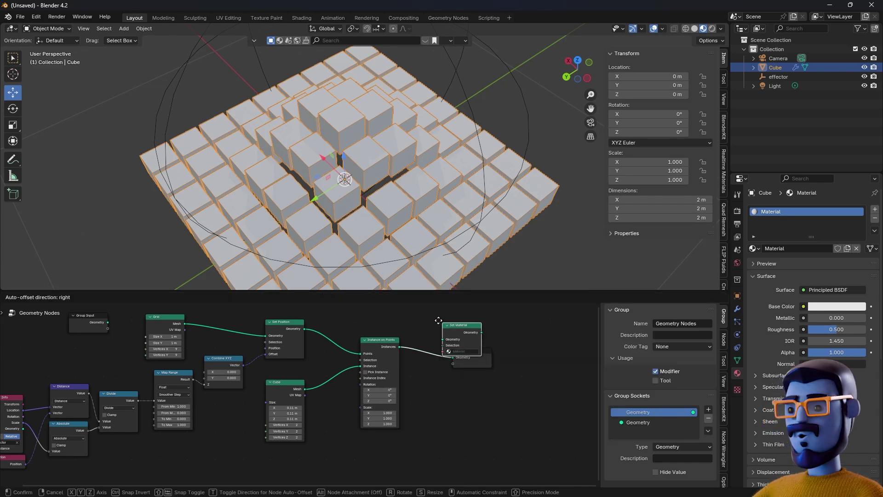
pyautogui.click(421, 337)
pyautogui.scroll(2, 482, 358)
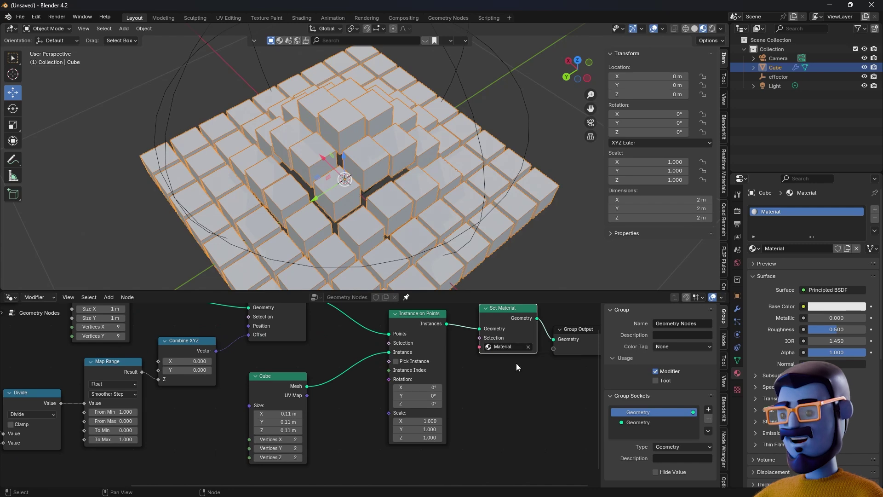
# Step: Space the Group Output away from Set Material and set the material's base color to blue, hue 0.649, saturation 0.982, value 0.801
pyautogui.scroll(1, 516, 363)
pyautogui.moveTo(512, 390); pyautogui.dragTo(354, 456, button='middle')
pyautogui.moveTo(478, 409); pyautogui.dragTo(512, 383)
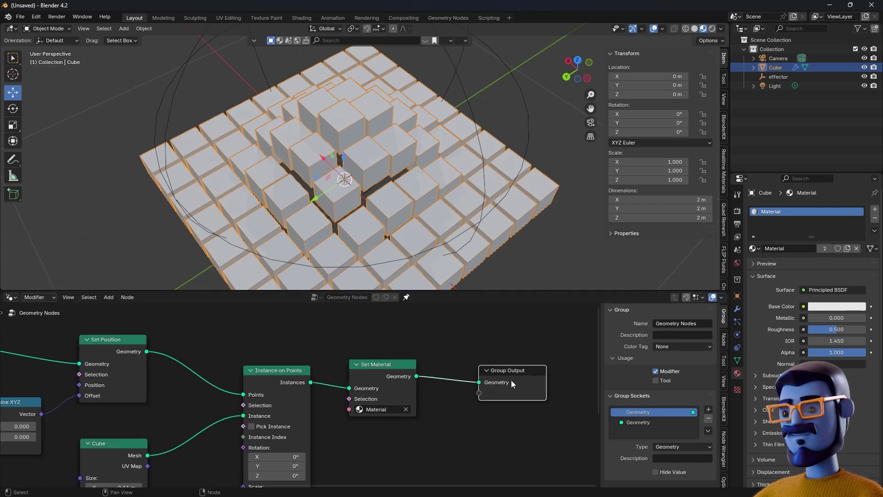
pyautogui.click(852, 307)
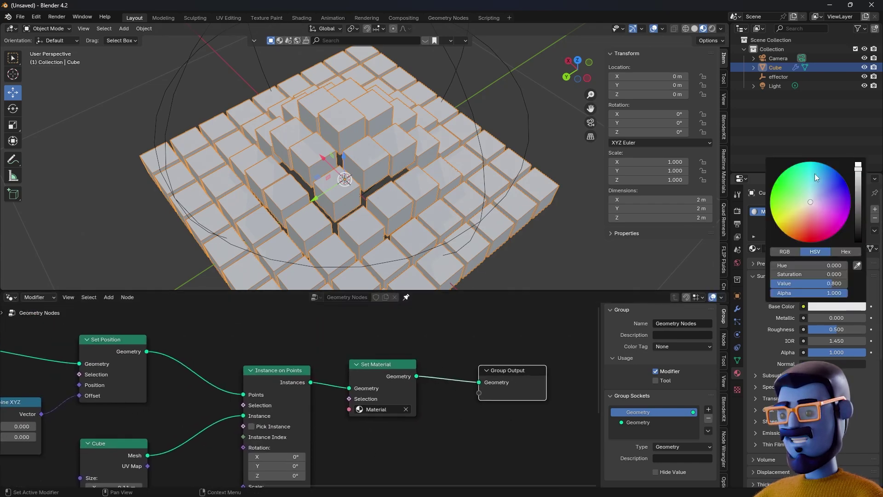
pyautogui.moveTo(815, 173); pyautogui.dragTo(832, 175)
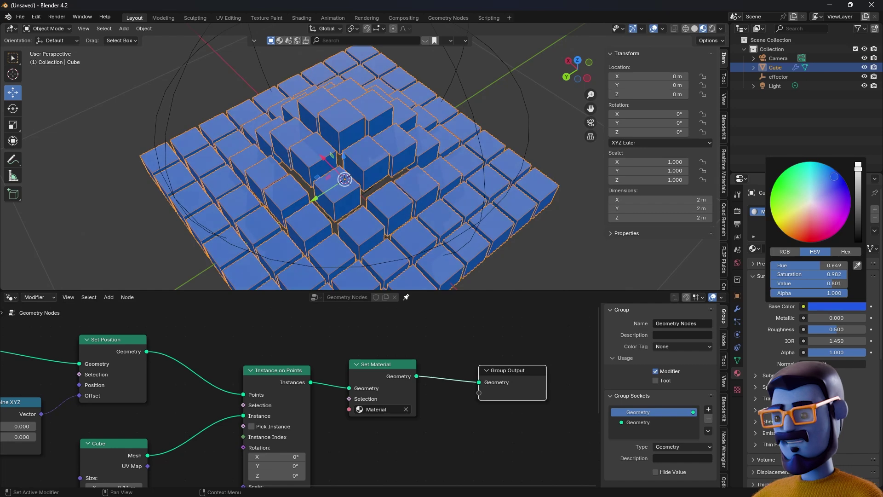
# Step: Shift the Distance, Absolute, Divide and Map Range nodes slightly away from the Combine XYZ node
pyautogui.scroll(-3, 469, 426)
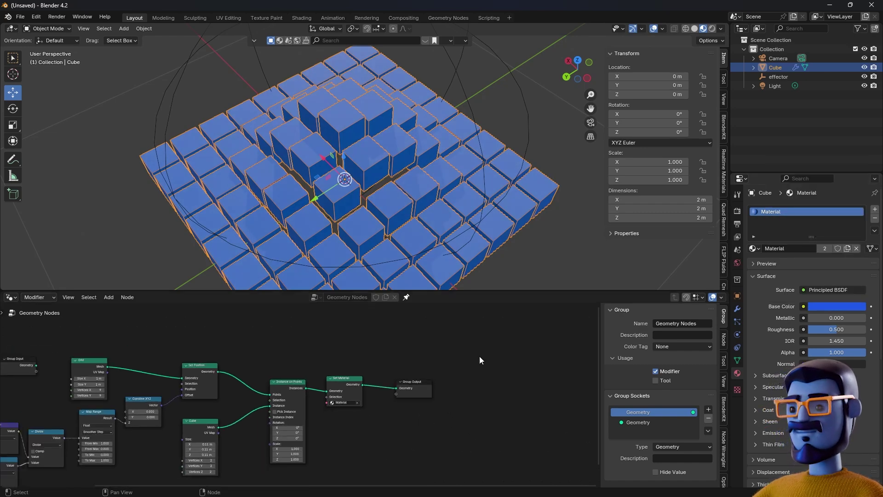
pyautogui.moveTo(19, 448); pyautogui.dragTo(117, 406, button='middle')
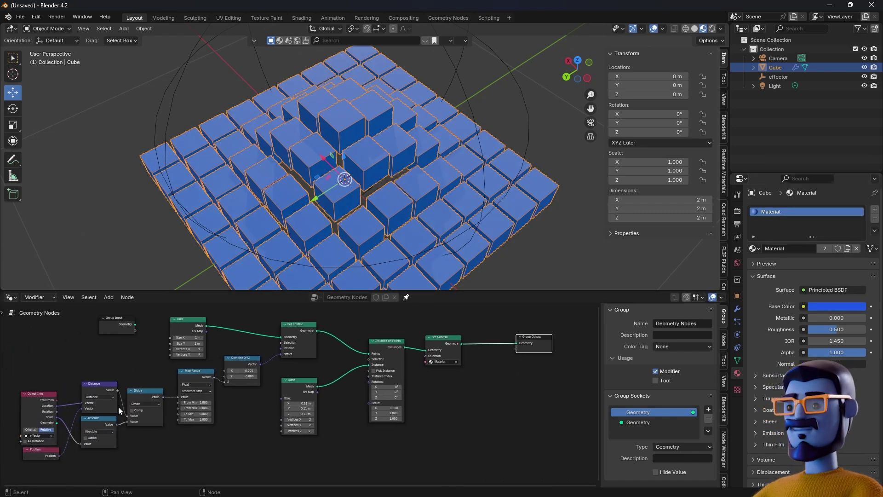
pyautogui.scroll(1, 193, 378)
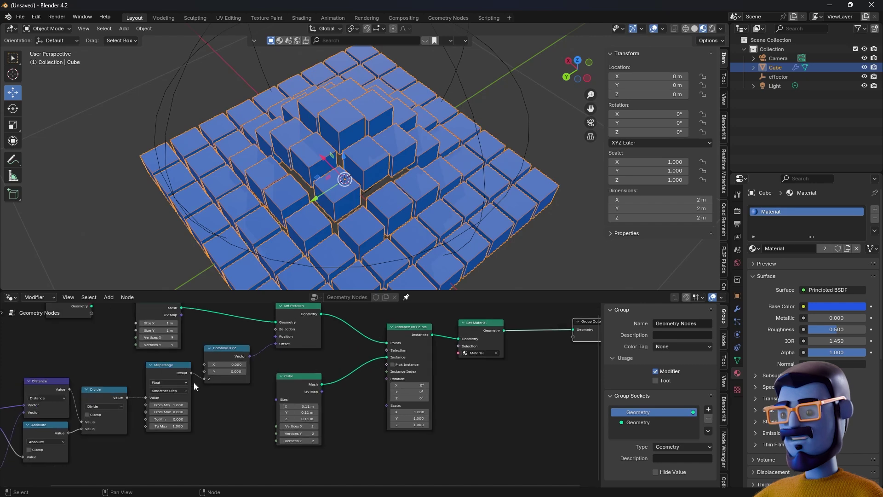
pyautogui.moveTo(154, 391); pyautogui.dragTo(262, 366, button='middle')
pyautogui.moveTo(92, 328); pyautogui.dragTo(308, 468)
pyautogui.moveTo(304, 347); pyautogui.dragTo(286, 350)
# Step: Add a Color Ramp node fed by Map Range's Result and place it below the Cube node
pyautogui.moveTo(328, 422); pyautogui.dragTo(208, 426, button='middle')
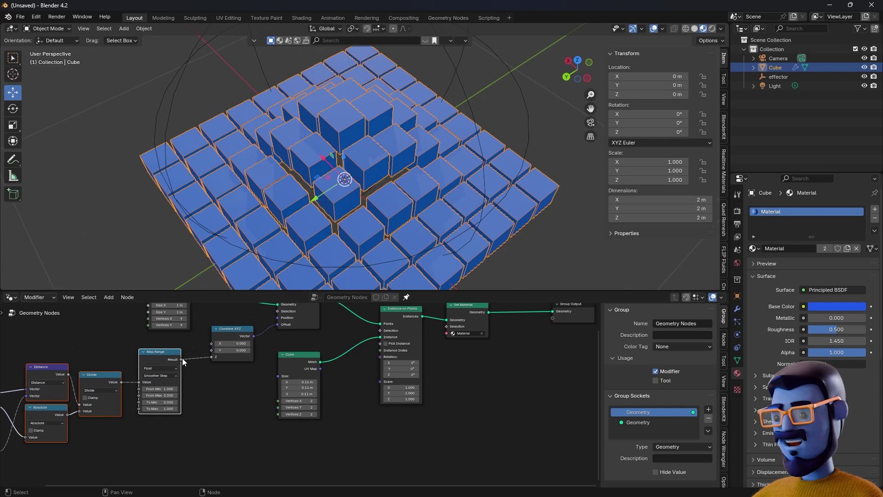
pyautogui.click(231, 444)
pyautogui.moveTo(181, 360); pyautogui.dragTo(244, 443)
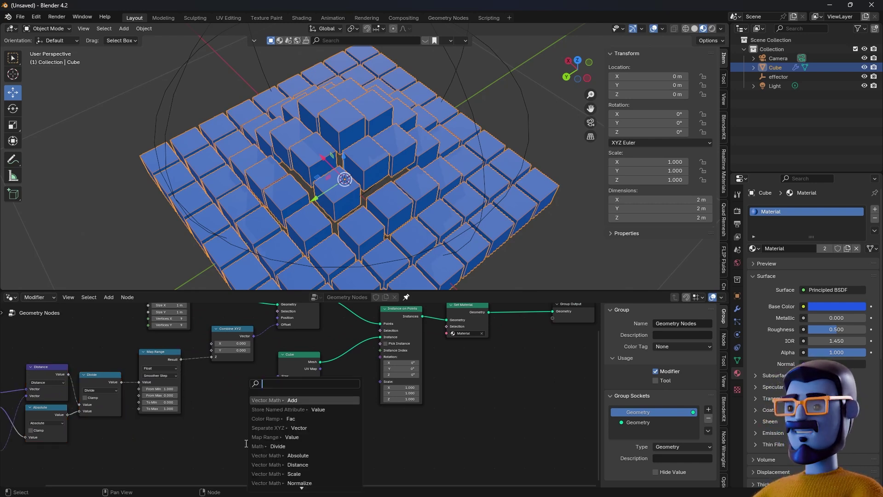
pyautogui.write('color r')
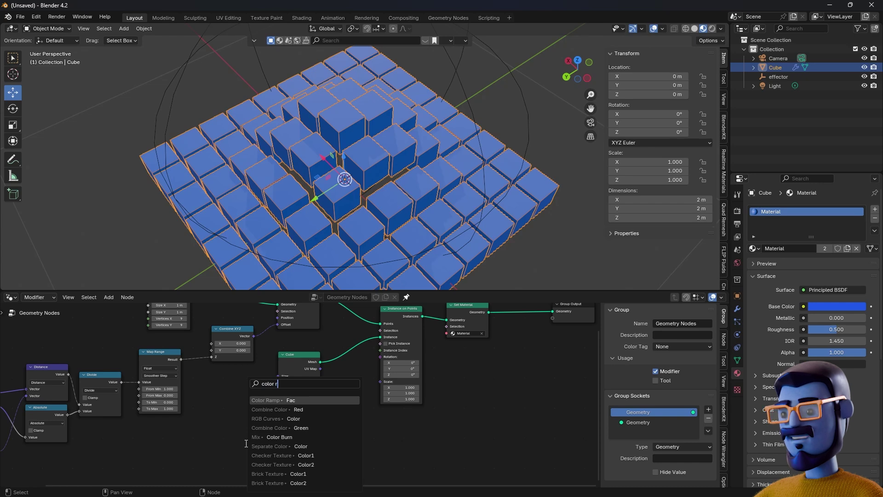
pyautogui.write('amp')
pyautogui.press('Return')
pyautogui.click(276, 433)
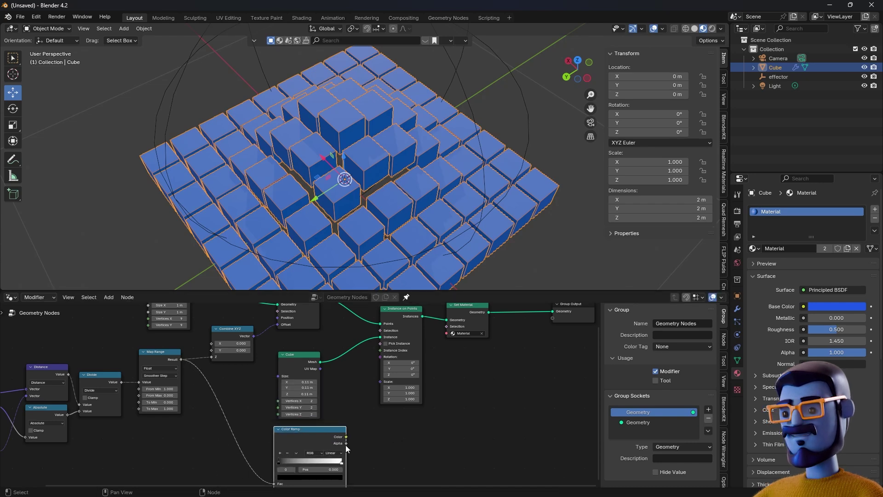
# Step: Connect the Color Ramp's Color to a new Group Output socket and lower the Group Output node
pyautogui.scroll(-2, 358, 434)
pyautogui.moveTo(365, 426); pyautogui.dragTo(247, 428, button='middle')
pyautogui.scroll(-2, 239, 434)
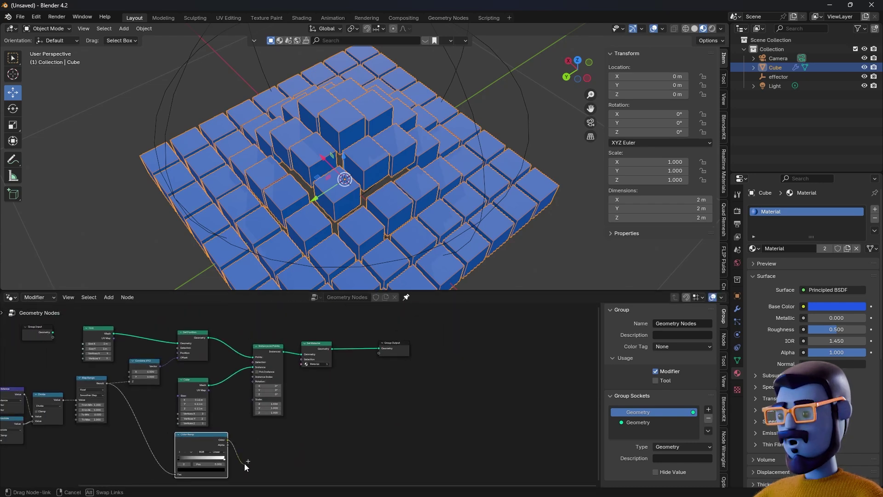
pyautogui.moveTo(227, 439); pyautogui.dragTo(404, 407)
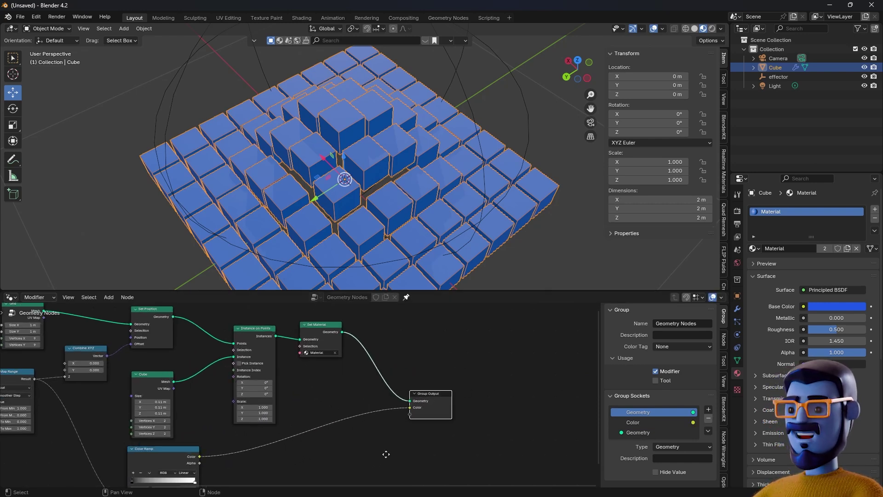
pyautogui.scroll(2, 417, 433)
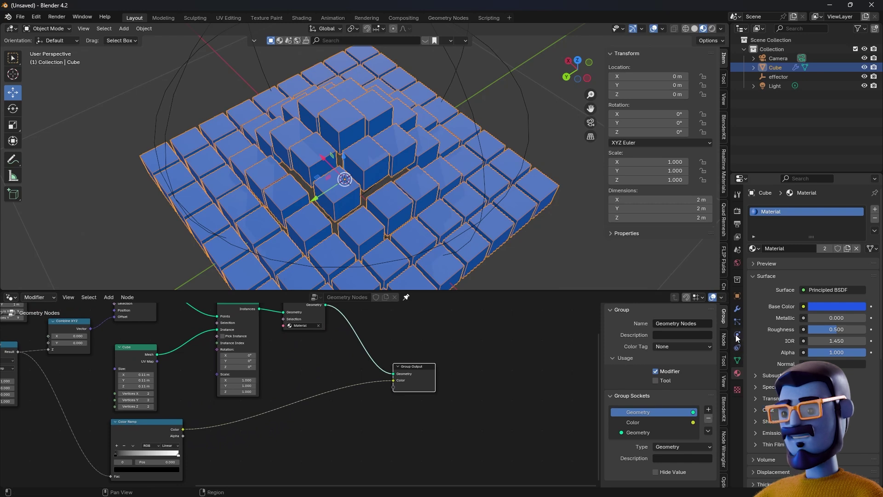
# Step: Name the geometry nodes modifier's Color output attribute "col"
pyautogui.click(737, 309)
pyautogui.click(757, 249)
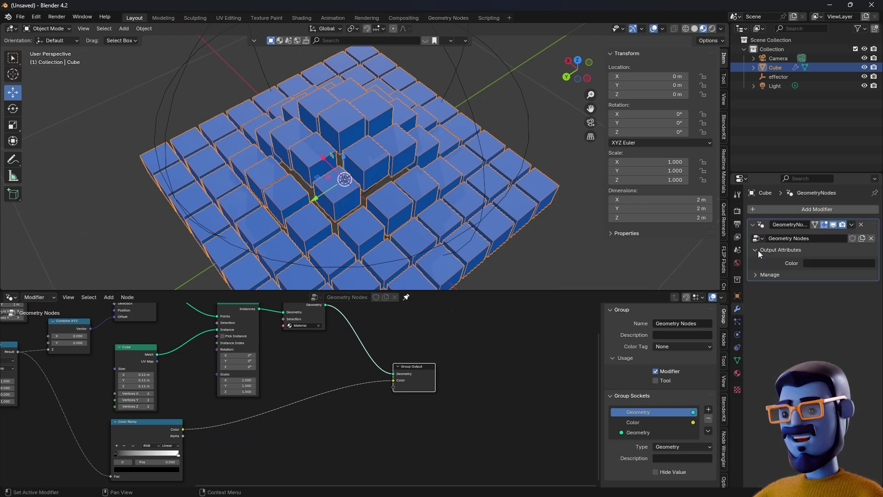
pyautogui.click(826, 264)
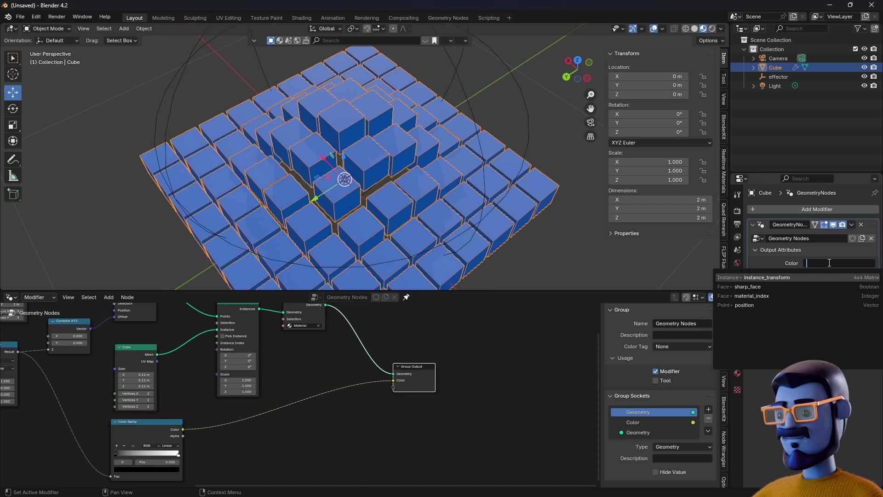
pyautogui.write('col')
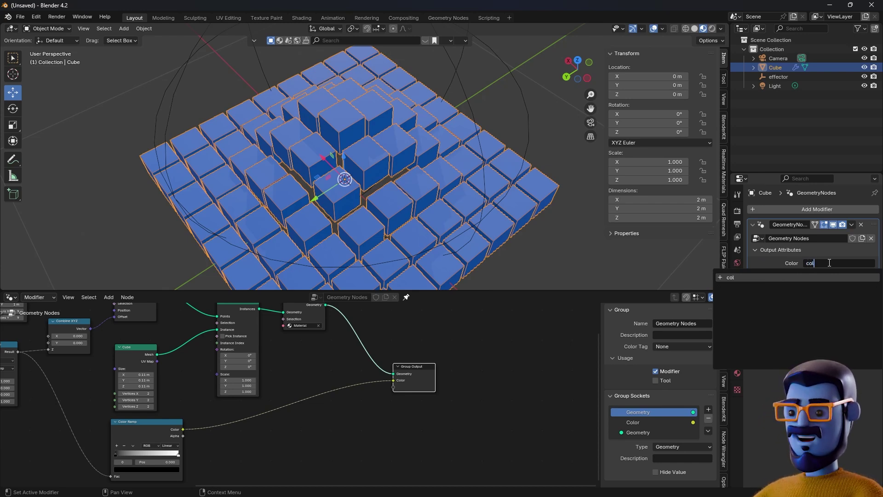
pyautogui.press('Return')
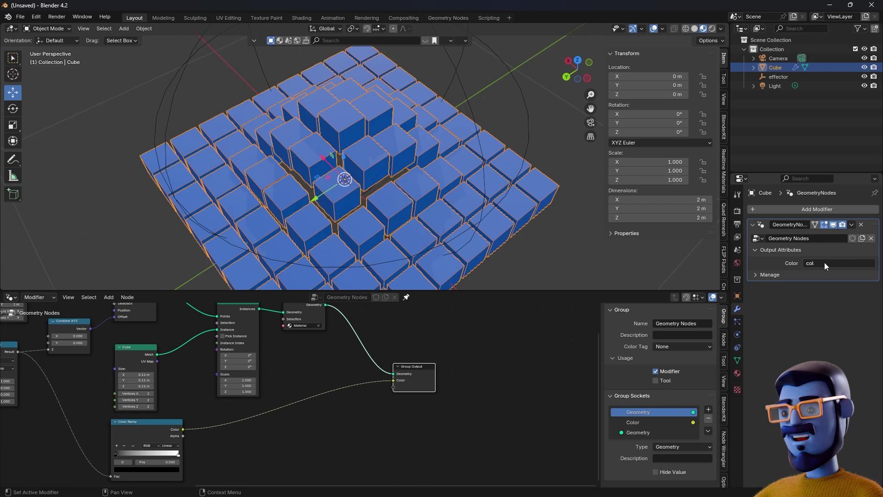
# Step: Split the 3D viewport into two side-by-side areas and turn the new one into a Spreadsheet editor
pyautogui.moveTo(324, 424)
pyautogui.mouseDown(button='middle')
pyautogui.moveTo(331, 410)
pyautogui.moveTo(338, 432)
pyautogui.mouseUp(button='middle')
pyautogui.scroll(-3, 330, 410)
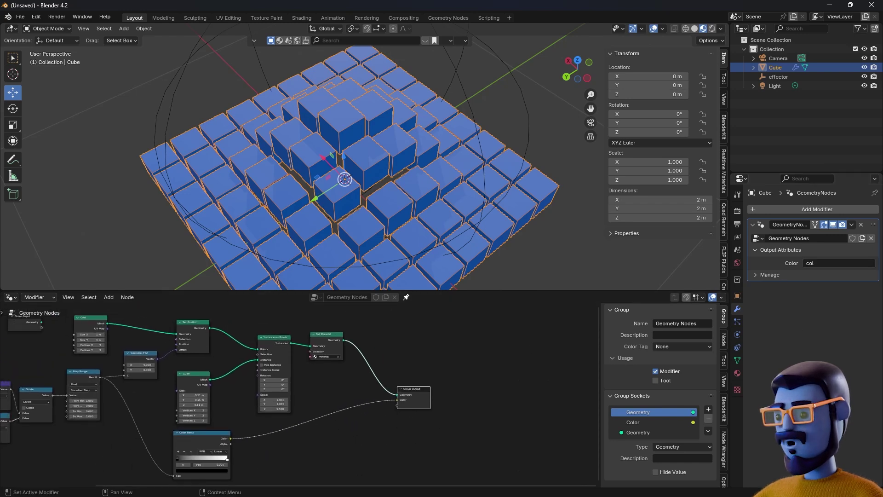
pyautogui.moveTo(297, 404); pyautogui.dragTo(384, 400, button='middle')
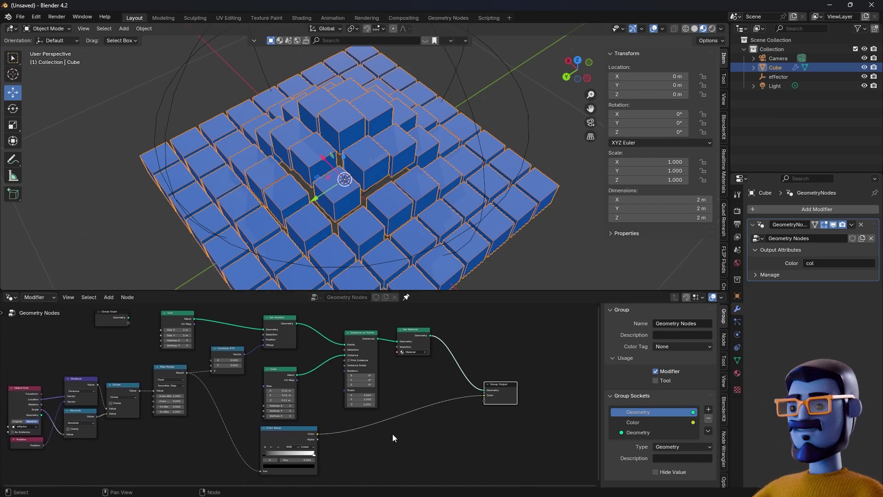
pyautogui.scroll(1, 392, 435)
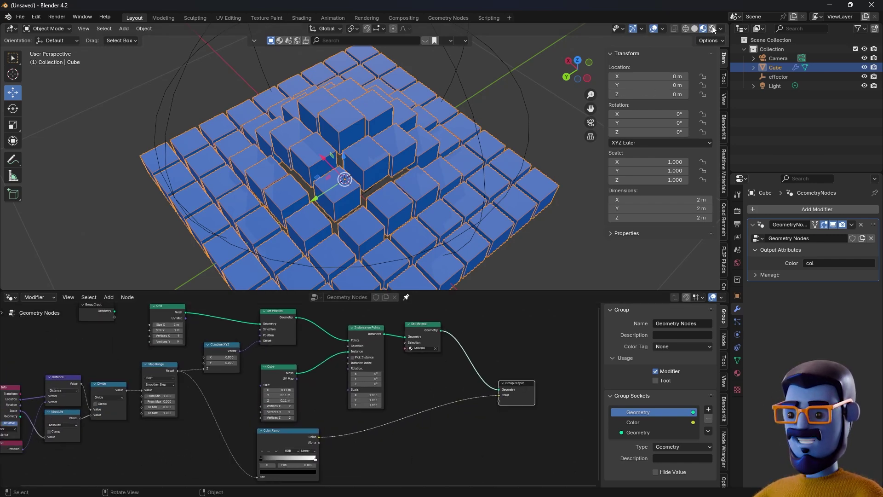
pyautogui.moveTo(729, 22); pyautogui.dragTo(423, 41)
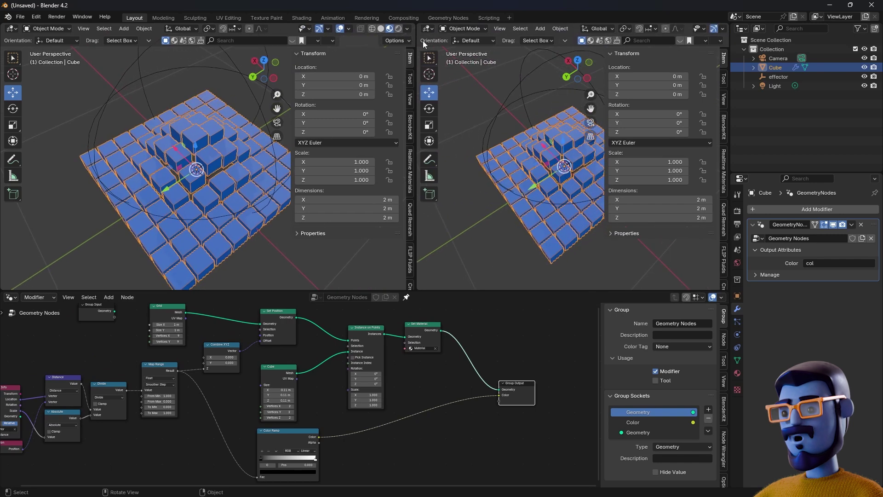
pyautogui.click(430, 29)
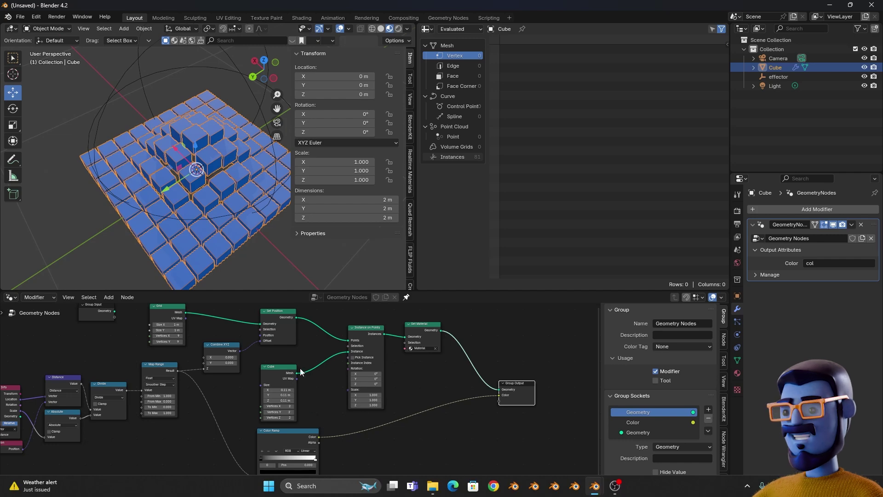
pyautogui.click(284, 257)
pyautogui.click(212, 244)
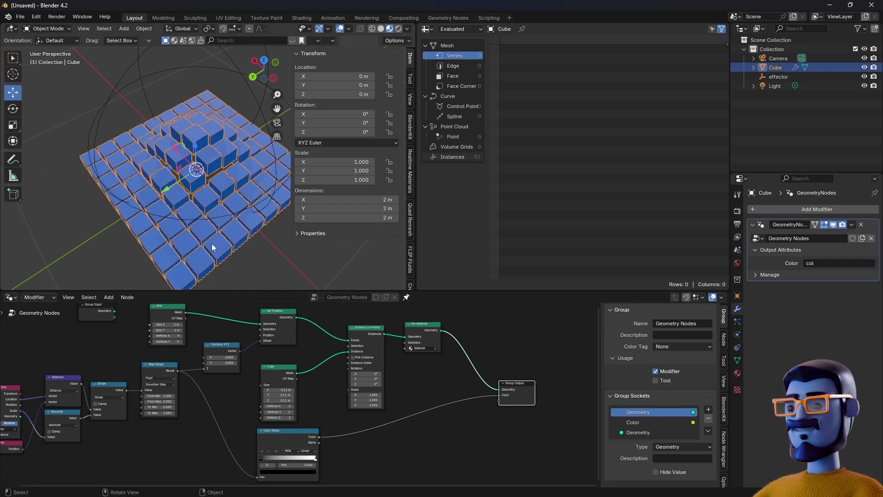
pyautogui.moveTo(439, 384); pyautogui.dragTo(415, 401, button='middle')
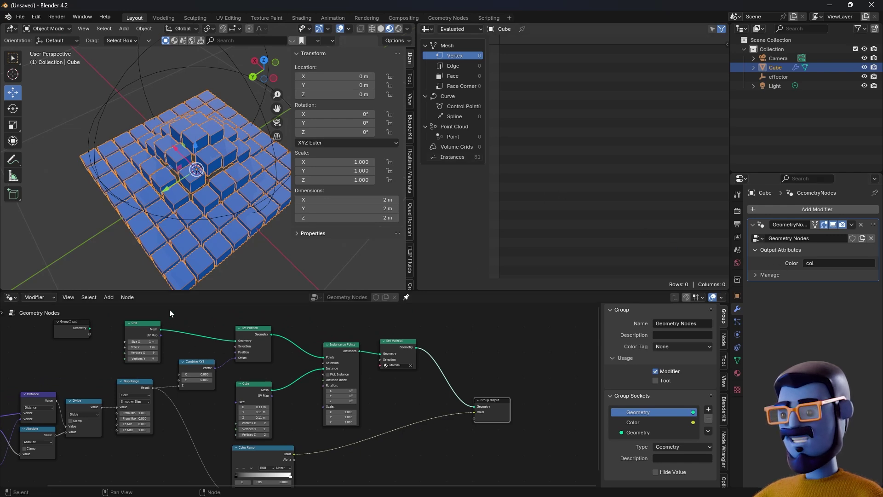
# Step: Space out the Set Position and Set Material nodes and insert a Realize Instances node between Instance on Points and Set Material
pyautogui.moveTo(258, 329); pyautogui.dragTo(266, 327)
pyautogui.click(348, 329)
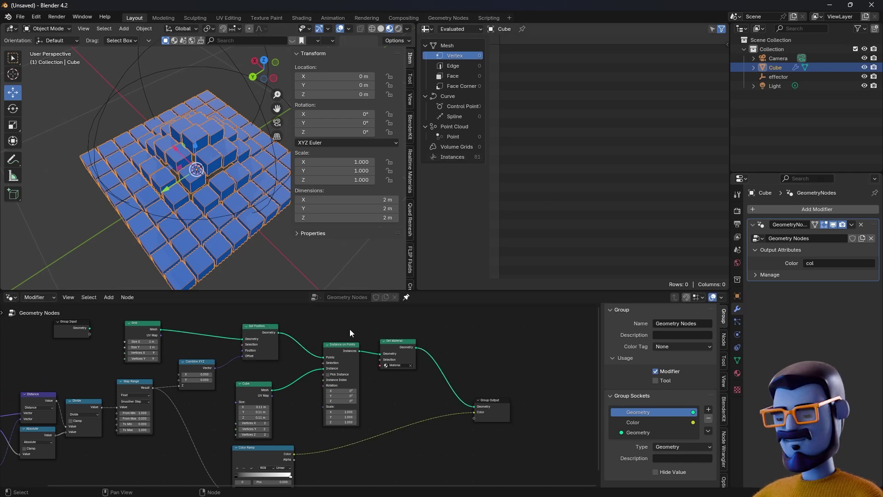
pyautogui.moveTo(398, 340); pyautogui.dragTo(431, 341)
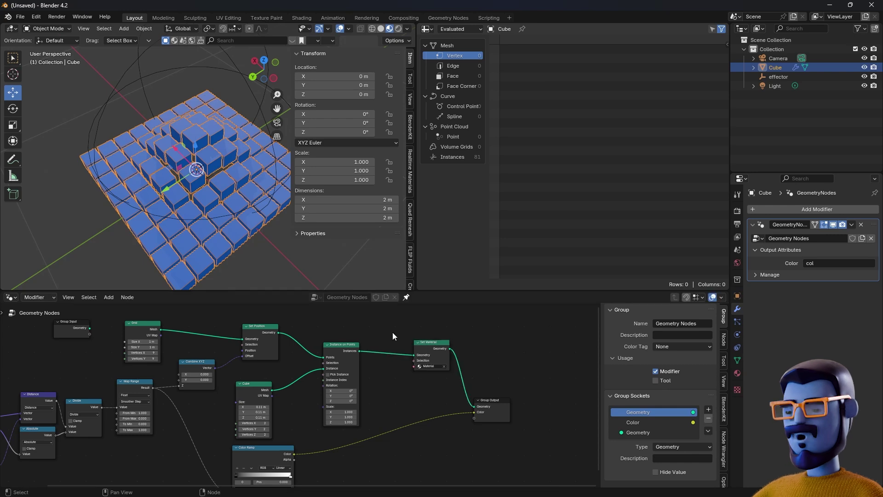
pyautogui.hotkey('shift', 'a')
pyautogui.write('reali')
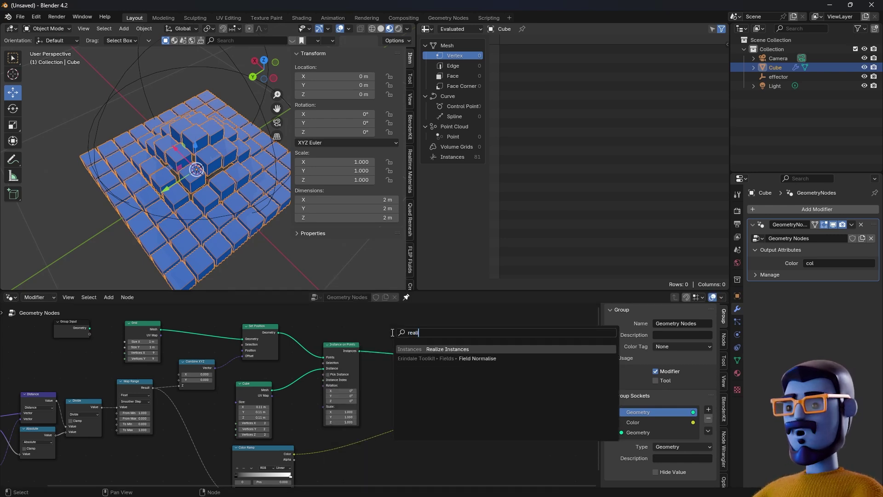
pyautogui.press('Return')
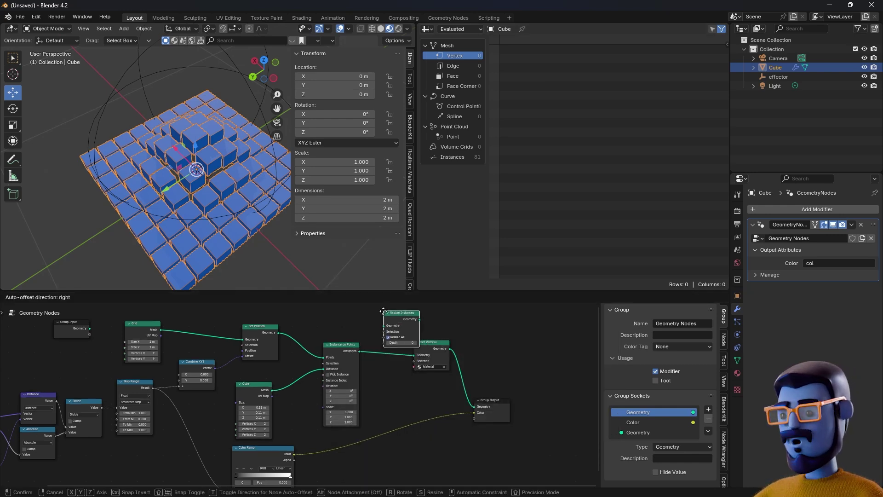
pyautogui.click(368, 349)
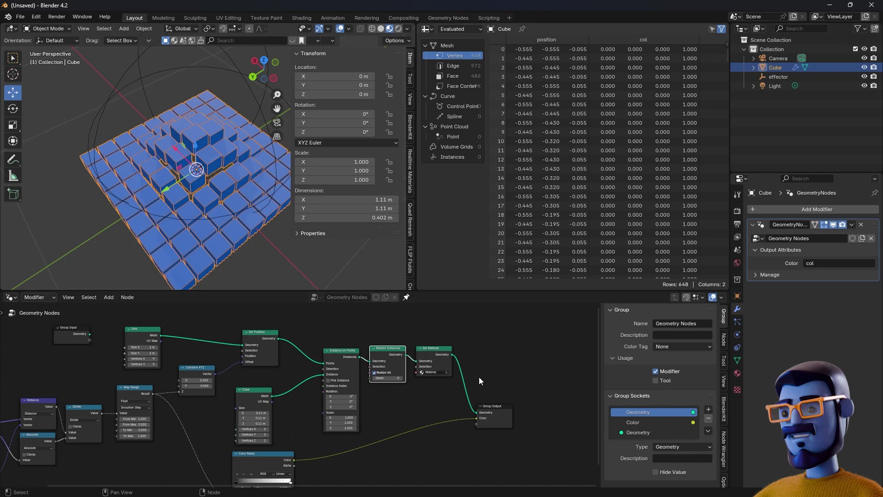
# Step: Move the Set Material and Group Output nodes down and away from Realize Instances to open up space
pyautogui.moveTo(529, 345); pyautogui.dragTo(426, 442)
pyautogui.moveTo(430, 353); pyautogui.dragTo(464, 395)
pyautogui.scroll(2, 456, 358)
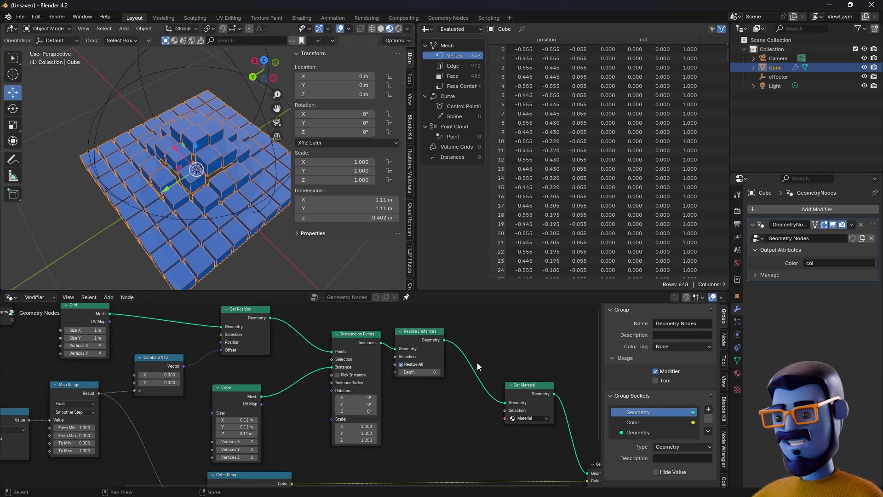
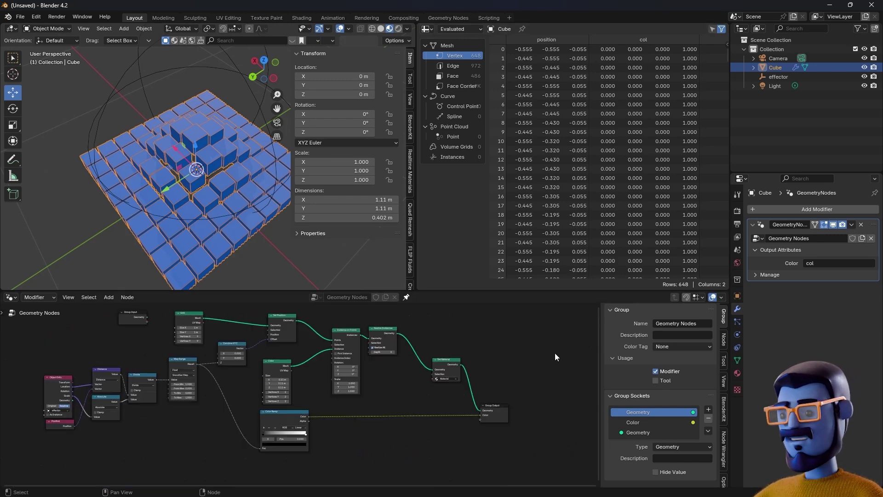
# Step: Hide the node editor's sidebar, then split the editor into two side-by-side areas with the new one as a Shader Editor
pyautogui.press('n')
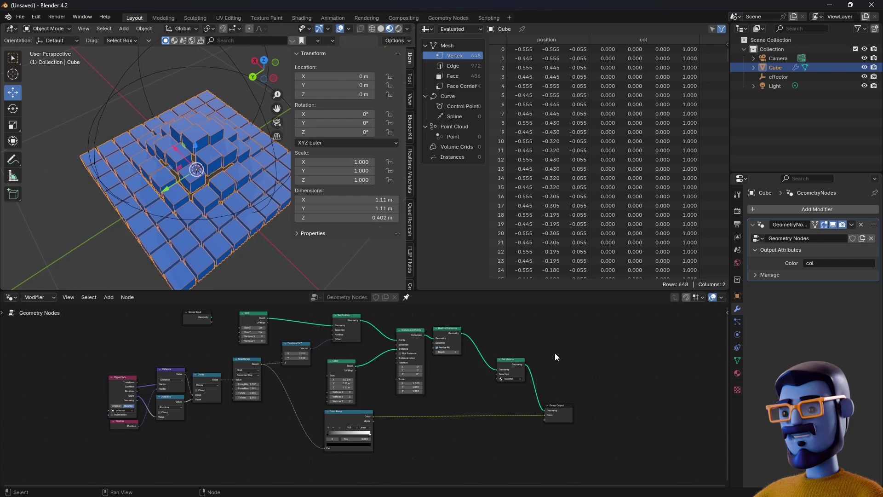
pyautogui.press('n')
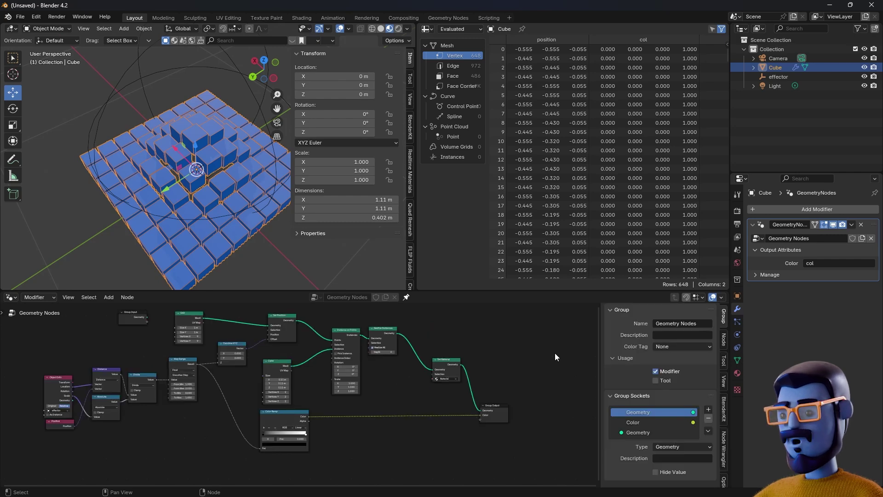
pyautogui.press('n')
pyautogui.moveTo(714, 294); pyautogui.dragTo(419, 335)
pyautogui.scroll(3, 462, 371)
pyautogui.moveTo(469, 374); pyautogui.dragTo(598, 420, button='middle')
pyautogui.click(431, 297)
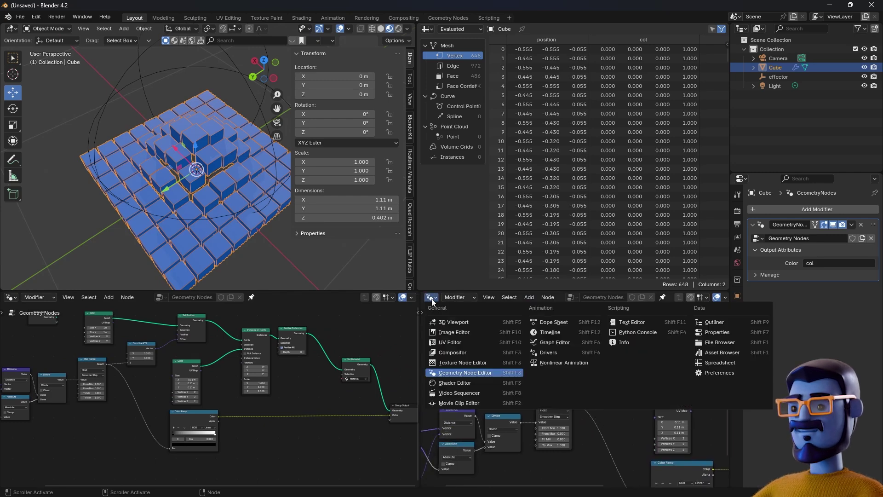
pyautogui.click(456, 383)
# Step: Add an Attribute node reading "col" to the shader and connect its Color to the Principled BSDF's Base Color
pyautogui.moveTo(595, 361); pyautogui.dragTo(450, 393, button='middle')
pyautogui.hotkey('shift', 'a')
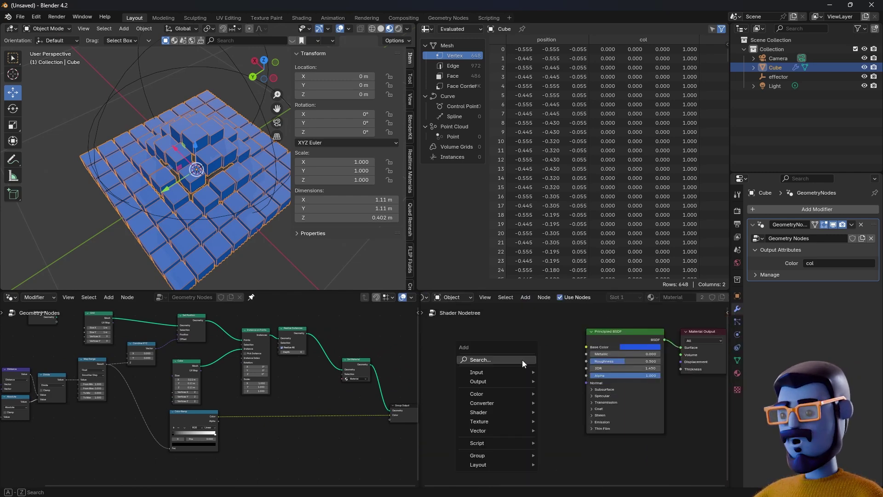
pyautogui.write('att')
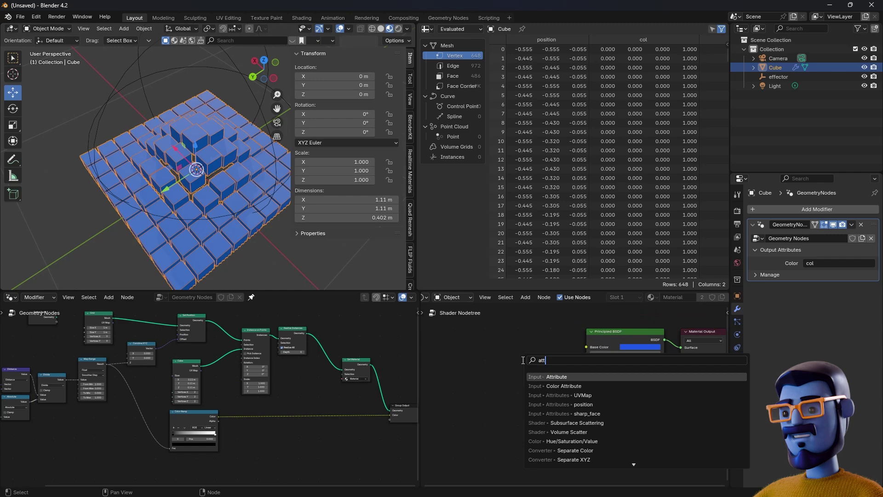
pyautogui.press('Return')
pyautogui.click(573, 351)
pyautogui.scroll(2, 573, 352)
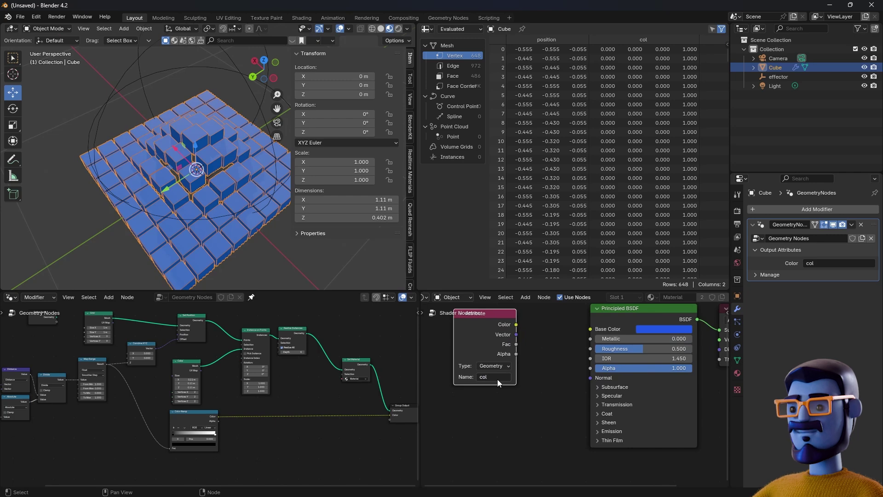
pyautogui.moveTo(483, 335); pyautogui.dragTo(497, 346)
pyautogui.moveTo(575, 345); pyautogui.dragTo(516, 374, button='middle')
pyautogui.moveTo(471, 365); pyautogui.dragTo(535, 358)
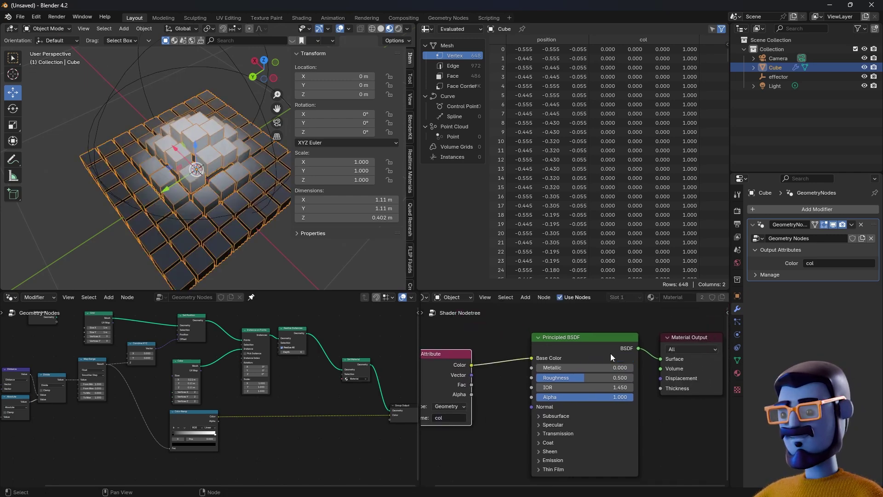
# Step: Select the effector empty in the 3D viewport and reposition it above the cube grid
pyautogui.moveTo(220, 197)
pyautogui.mouseDown(button='middle')
pyautogui.moveTo(225, 241)
pyautogui.moveTo(278, 167)
pyautogui.moveTo(289, 123)
pyautogui.moveTo(213, 200)
pyautogui.moveTo(213, 192)
pyautogui.mouseUp(button='middle')
pyautogui.scroll(-5, 216, 188)
pyautogui.click(249, 130)
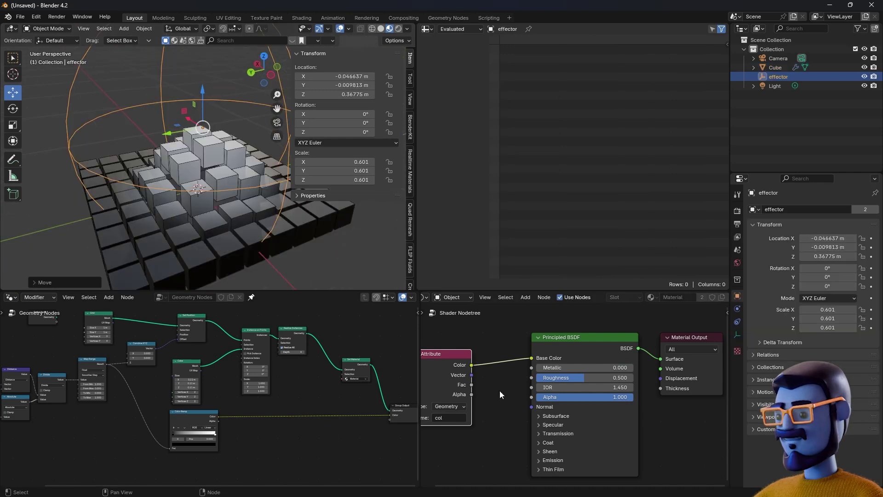
# Step: Insert a Mix Color node between Attribute and Principled BSDF, with the Attribute's Color driving its Factor
pyautogui.moveTo(504, 379); pyautogui.dragTo(537, 373, button='middle')
pyautogui.moveTo(474, 369)
pyautogui.mouseDown()
pyautogui.moveTo(433, 364)
pyautogui.moveTo(468, 360)
pyautogui.mouseUp()
pyautogui.hotkey('shift', 'a')
pyautogui.write('mix')
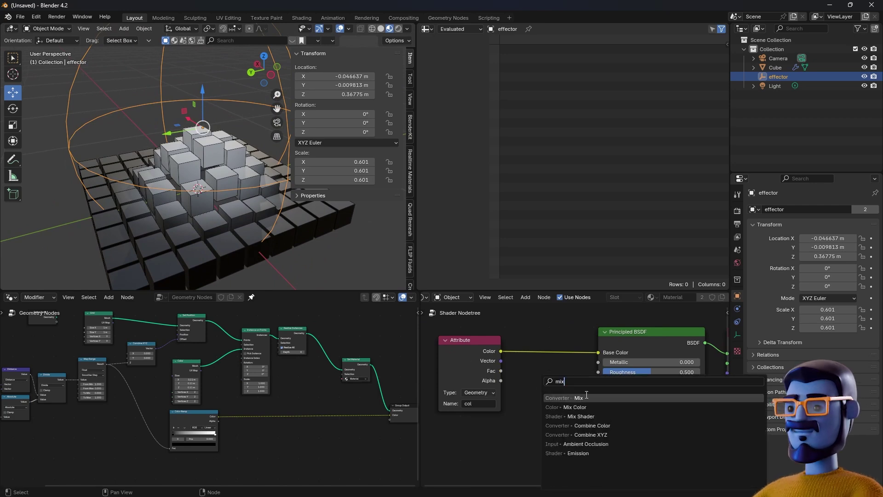
pyautogui.press('Return')
pyautogui.click(535, 332)
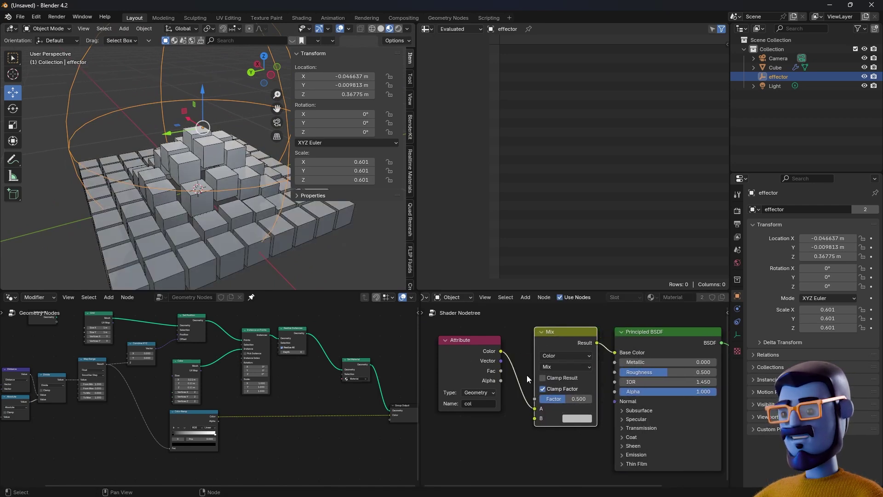
pyautogui.moveTo(501, 351); pyautogui.dragTo(534, 399)
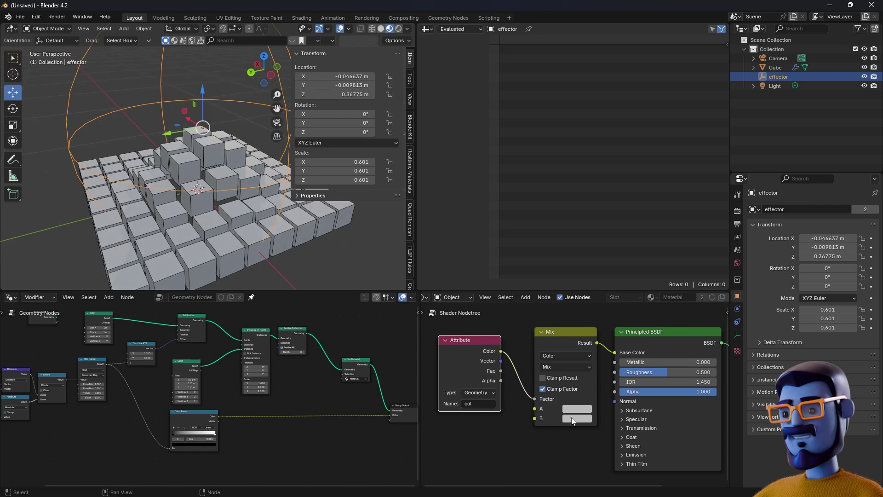
# Step: Set the Mix node's A color to blue and B color to green, and move the effector across the grid
pyautogui.click(581, 408)
pyautogui.click(601, 345)
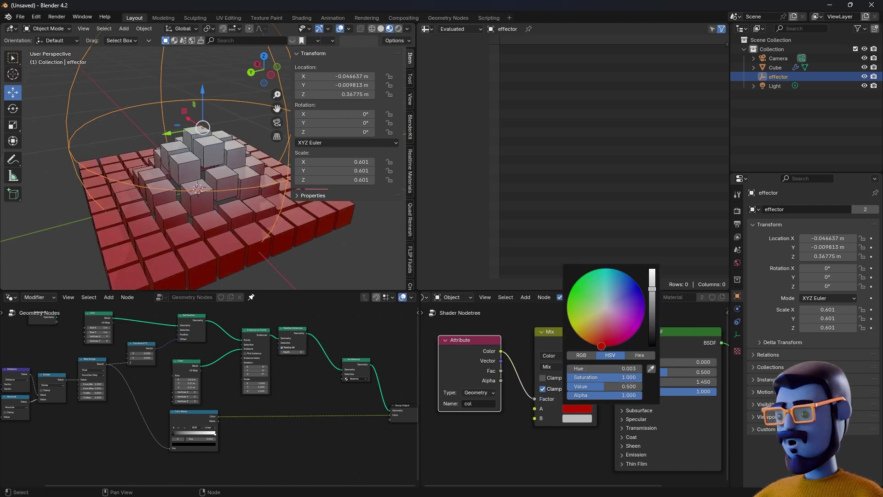
pyautogui.moveTo(603, 346); pyautogui.dragTo(634, 279)
pyautogui.click(574, 419)
pyautogui.click(576, 298)
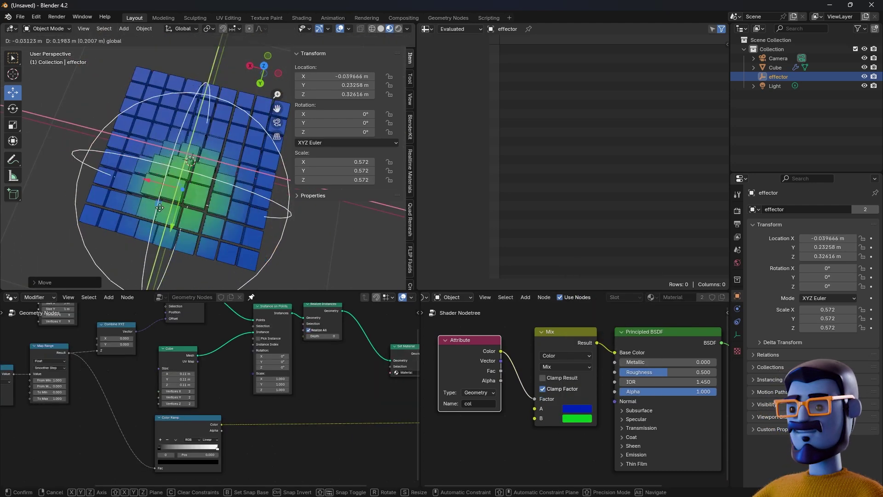
pyautogui.moveTo(157, 174)
pyautogui.mouseDown()
pyautogui.moveTo(230, 126)
pyautogui.moveTo(120, 150)
pyautogui.moveTo(198, 125)
pyautogui.moveTo(155, 159)
pyautogui.moveTo(158, 182)
pyautogui.mouseUp()
pyautogui.moveTo(203, 210); pyautogui.dragTo(186, 144, button='middle')
# Step: Duplicate the Map Range node and place the copy below the original
pyautogui.moveTo(229, 406); pyautogui.dragTo(345, 412, button='middle')
pyautogui.scroll(2, 199, 357)
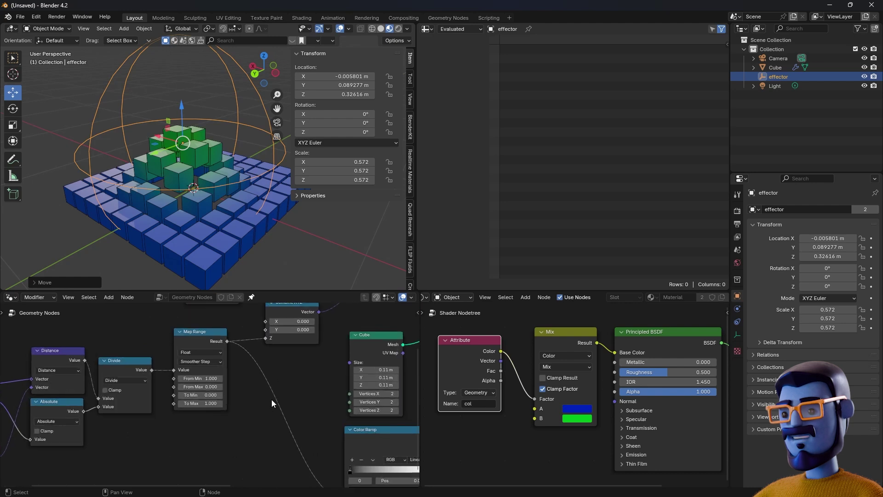
pyautogui.moveTo(254, 398); pyautogui.dragTo(216, 385, button='middle')
pyautogui.click(164, 325)
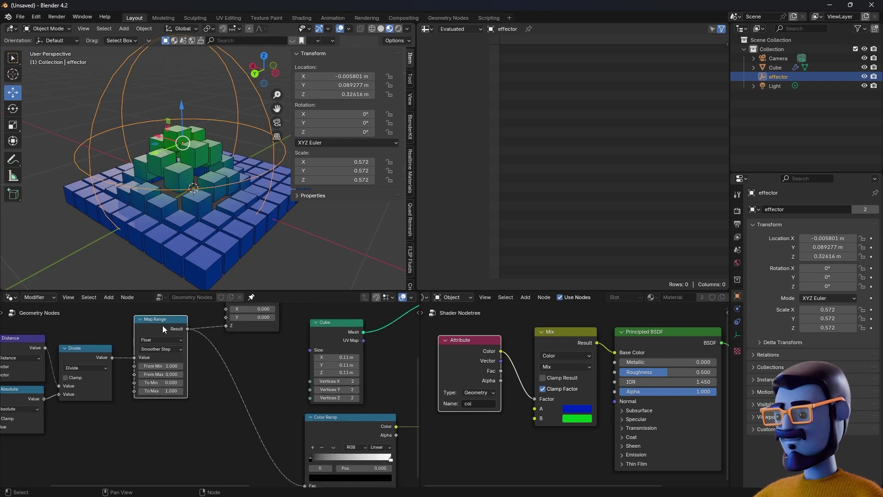
pyautogui.hotkey('shift', 'd')
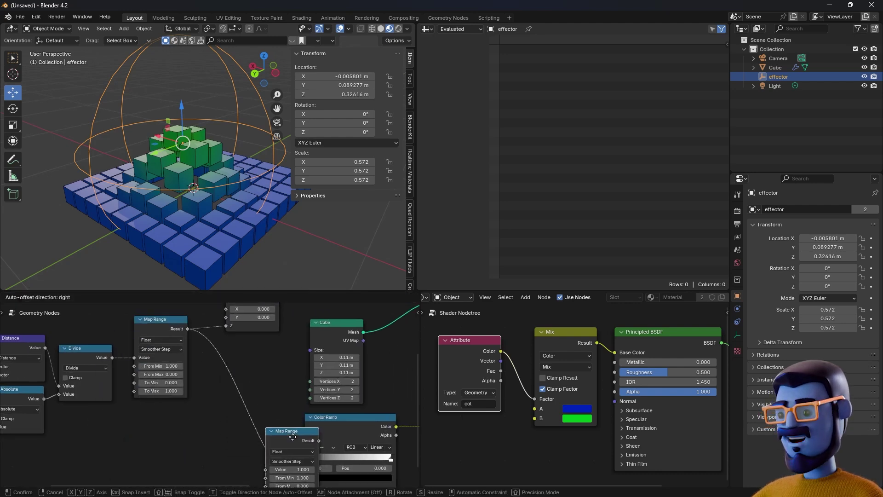
pyautogui.click(162, 448)
pyautogui.moveTo(185, 405); pyautogui.dragTo(180, 381, button='middle')
pyautogui.scroll(-4, 188, 355)
# Step: Connect the Divide node's Value to the Color Ramp's Fac and delete the duplicated Map Range node
pyautogui.moveTo(164, 342); pyautogui.dragTo(305, 436)
pyautogui.moveTo(222, 183); pyautogui.dragTo(212, 251, button='middle')
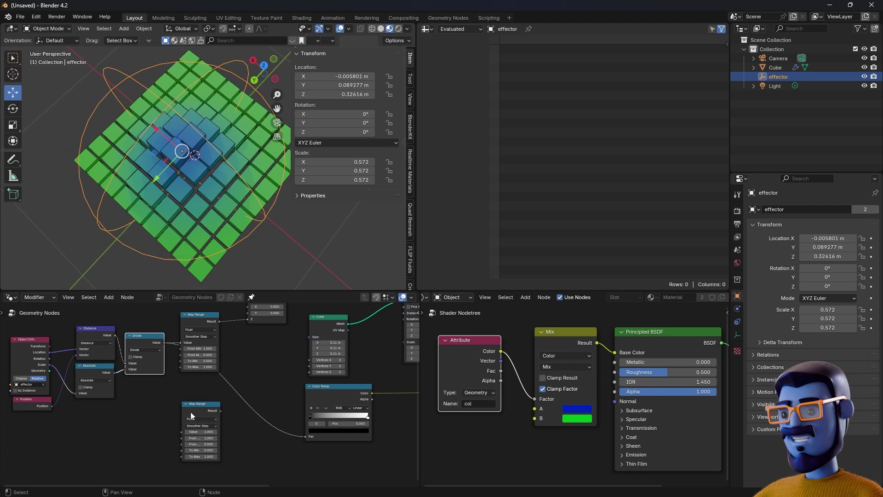
pyautogui.moveTo(201, 406); pyautogui.dragTo(199, 408)
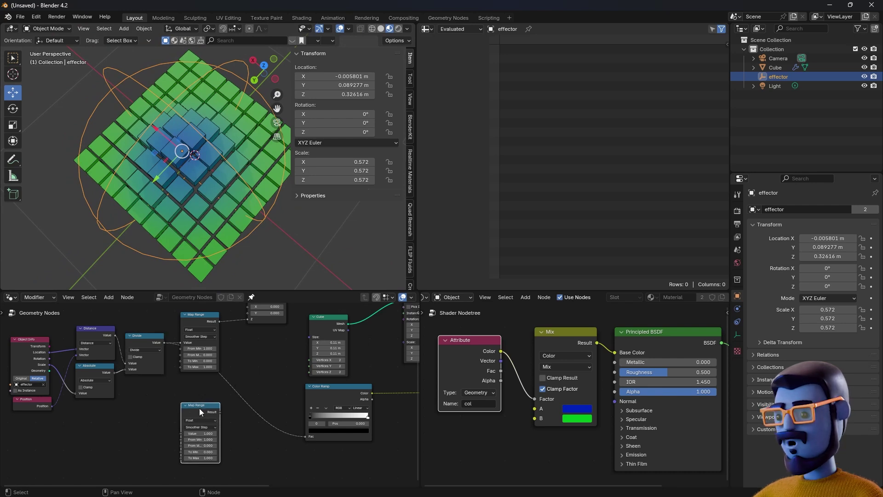
pyautogui.press('x')
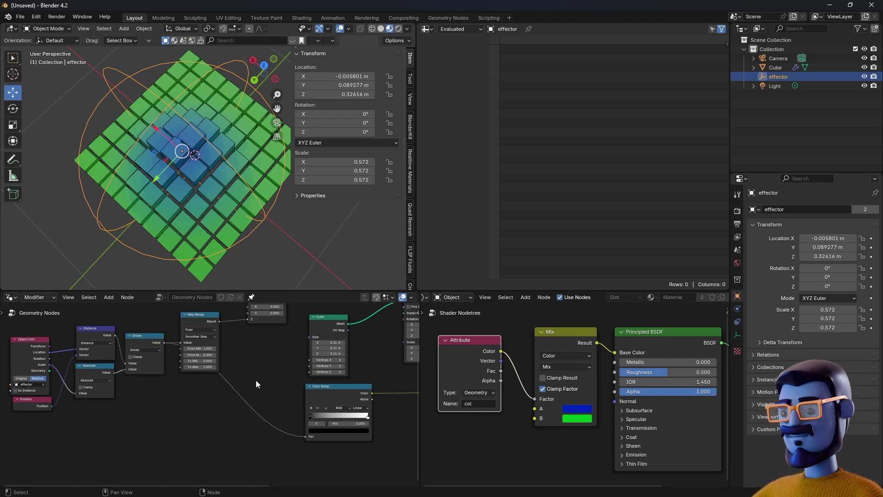
# Step: Add a reroute point on the link from Divide to the Color Ramp and move it below the Map Range node
pyautogui.keyDown('shift'); pyautogui.moveTo(256, 380); pyautogui.dragTo(244, 409, button='right'); pyautogui.keyUp('shift')
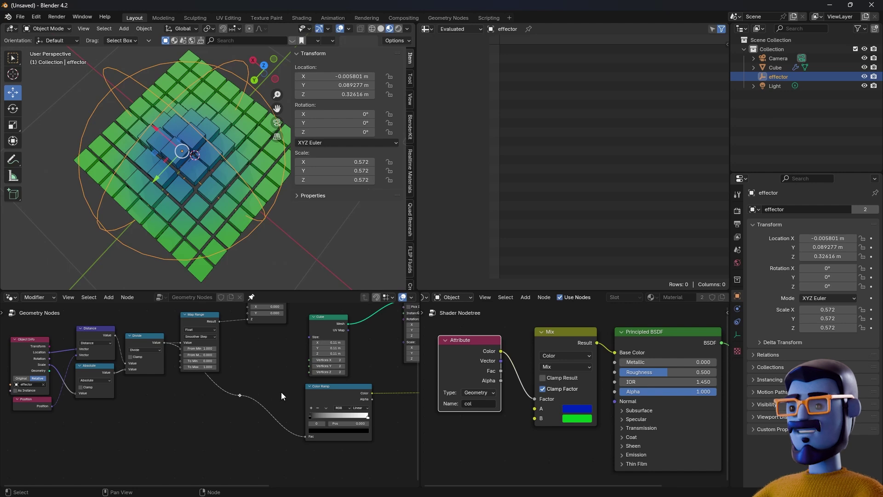
pyautogui.press('g')
pyautogui.click(222, 432)
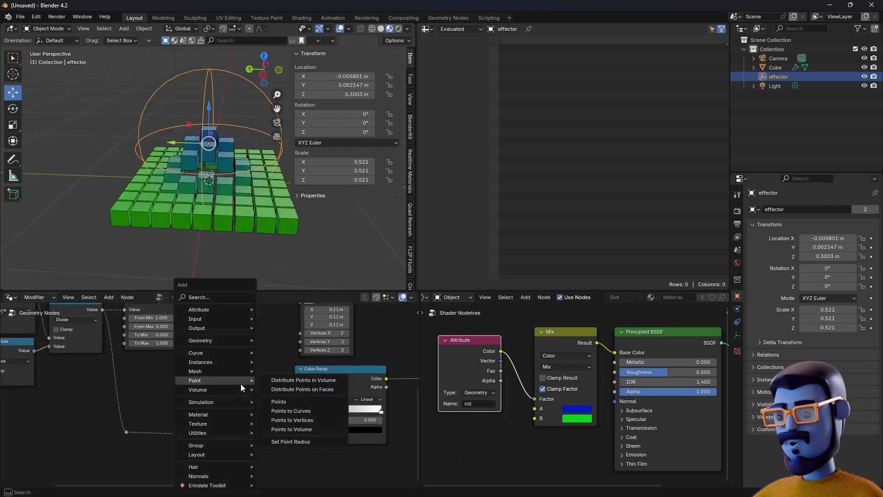
# Step: Insert a new Map Range node on the link between the reroute point and the Color Ramp
pyautogui.write('map ran')
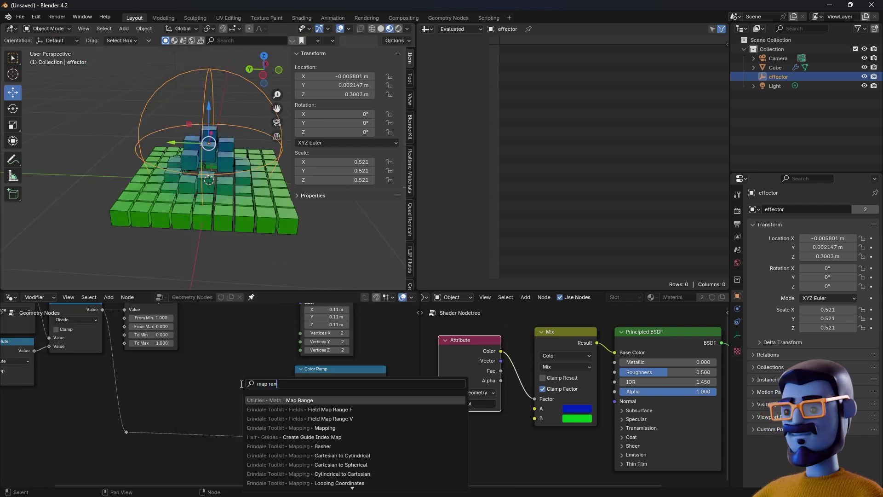
pyautogui.press('Return')
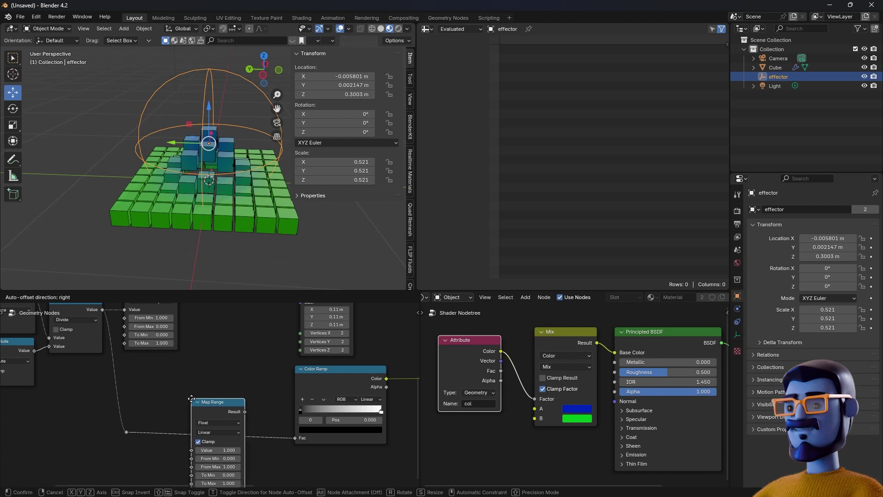
pyautogui.click(192, 398)
# Step: Set the new Map Range's To Min to -1.000, To Max to 0.860 and its interpolation to Smooth Step
pyautogui.moveTo(218, 483); pyautogui.dragTo(213, 444, button='middle')
pyautogui.moveTo(213, 444); pyautogui.dragTo(199, 444)
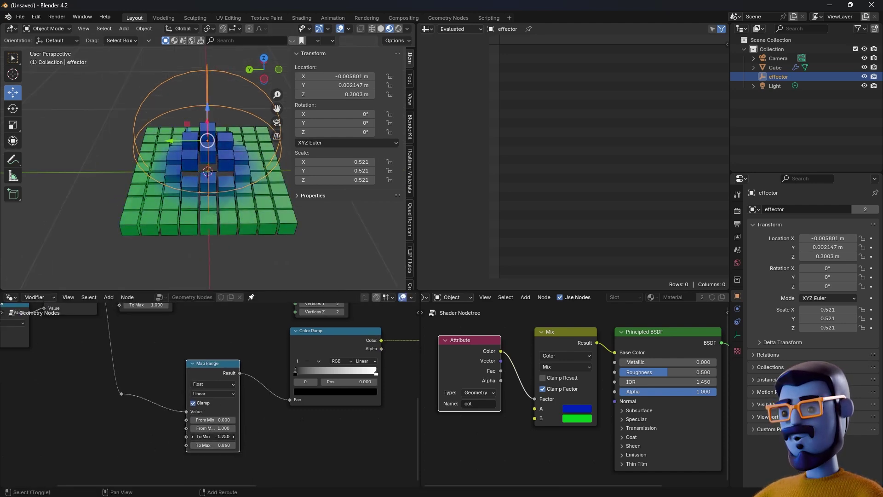
pyautogui.click(213, 394)
pyautogui.click(214, 432)
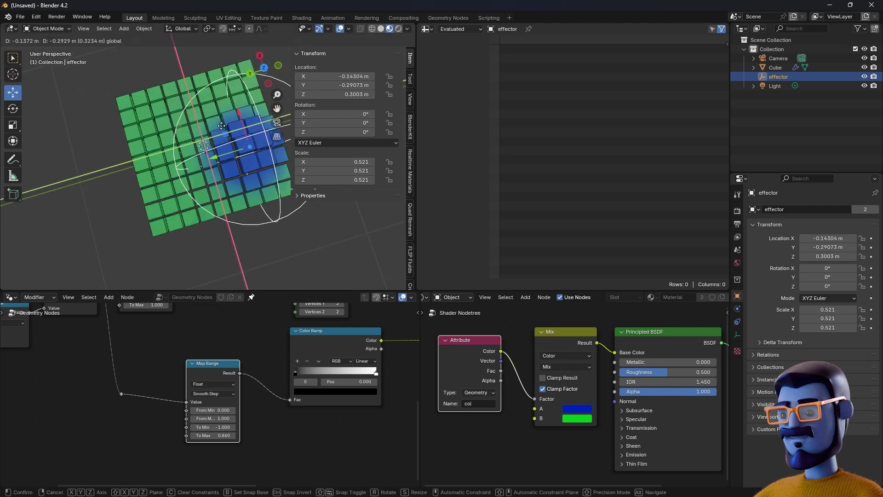
# Step: Move the effector sideways over the cube grid to test the color falloff
pyautogui.moveTo(218, 156); pyautogui.dragTo(175, 125)
pyautogui.moveTo(220, 435); pyautogui.dragTo(220, 435)
pyautogui.moveTo(274, 181); pyautogui.dragTo(242, 106, button='middle')
# Step: Set To Max to -0.500 on the Map Range node that feeds Combine XYZ
pyautogui.keyDown('shift'); pyautogui.moveTo(156, 317); pyautogui.dragTo(299, 411, button='middle'); pyautogui.keyUp('shift')
pyautogui.moveTo(296, 373)
pyautogui.mouseDown()
pyautogui.moveTo(270, 374)
pyautogui.moveTo(279, 374)
pyautogui.mouseUp()
pyautogui.moveTo(289, 382)
pyautogui.mouseDown()
pyautogui.moveTo(301, 382)
pyautogui.moveTo(289, 383)
pyautogui.mouseUp()
pyautogui.moveTo(289, 374); pyautogui.dragTo(301, 374)
# Step: Move the effector around the grid and leave it near the center at about X -0.016 m, Y -0.005 m
pyautogui.moveTo(203, 134); pyautogui.dragTo(203, 83)
pyautogui.moveTo(104, 163)
pyautogui.mouseDown()
pyautogui.moveTo(126, 167)
pyautogui.moveTo(95, 153)
pyautogui.mouseUp()
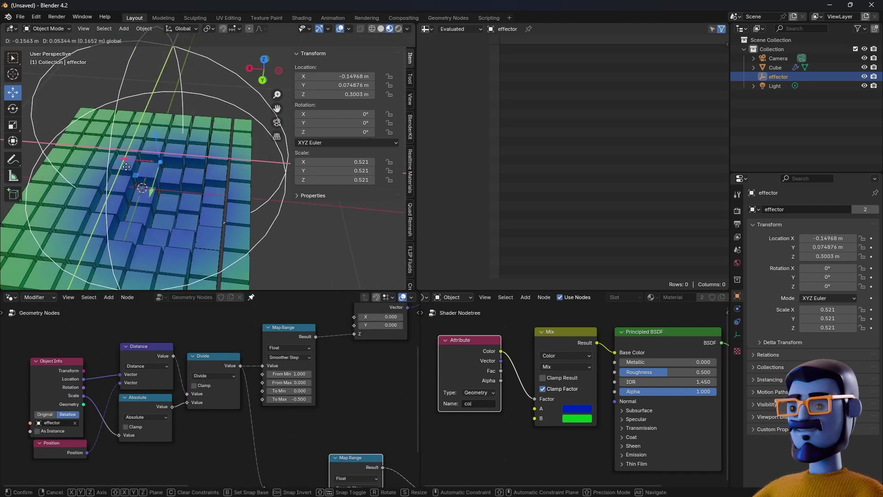
pyautogui.moveTo(95, 153); pyautogui.dragTo(295, 172, button='middle')
pyautogui.scroll(4, 199, 156)
pyautogui.scroll(-5, 199, 157)
pyautogui.scroll(5, 204, 181)
pyautogui.scroll(-5, 234, 175)
pyautogui.scroll(4, 229, 202)
# Step: Merge the 3D viewport over the spreadsheet area and the geometry node editor over the shader editor
pyautogui.moveTo(346, 157); pyautogui.dragTo(364, 134, button='middle')
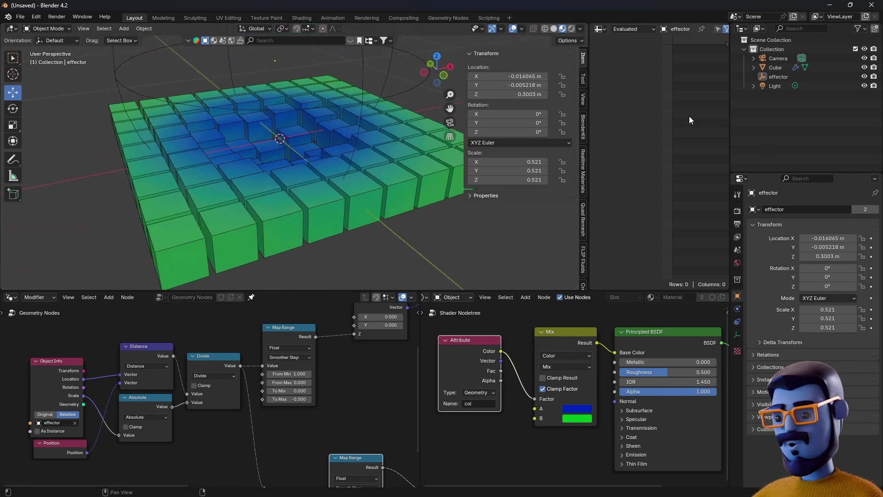
pyautogui.rightClick(588, 49)
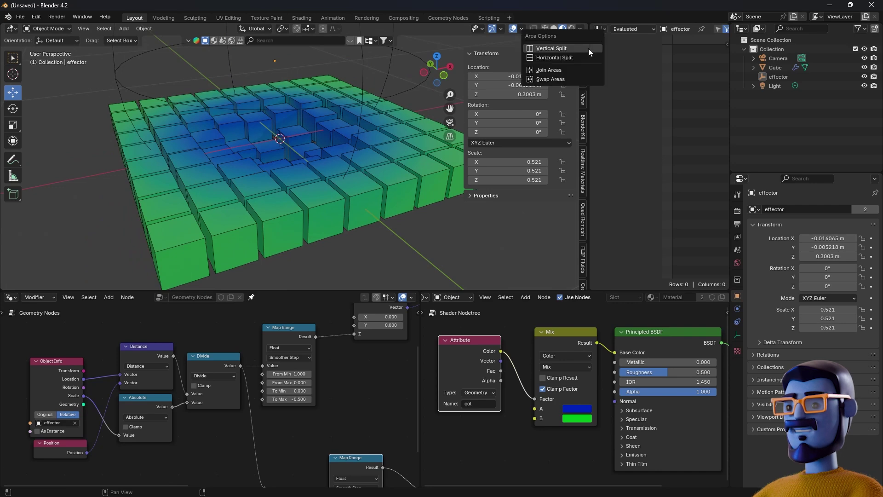
pyautogui.click(549, 69)
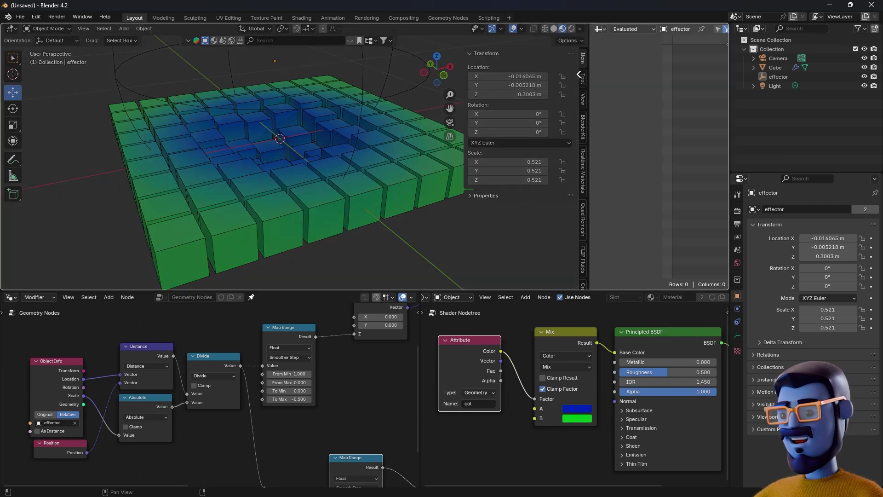
pyautogui.click(479, 230)
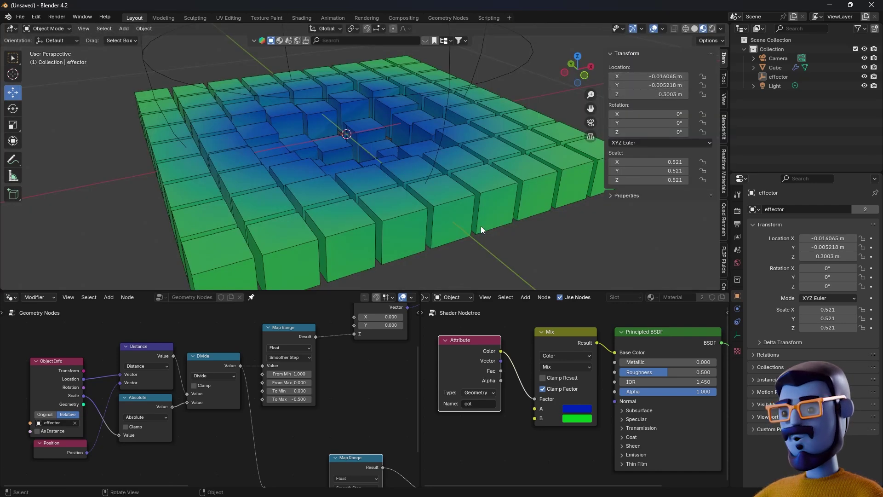
pyautogui.rightClick(419, 363)
pyautogui.click(419, 360)
pyautogui.click(451, 357)
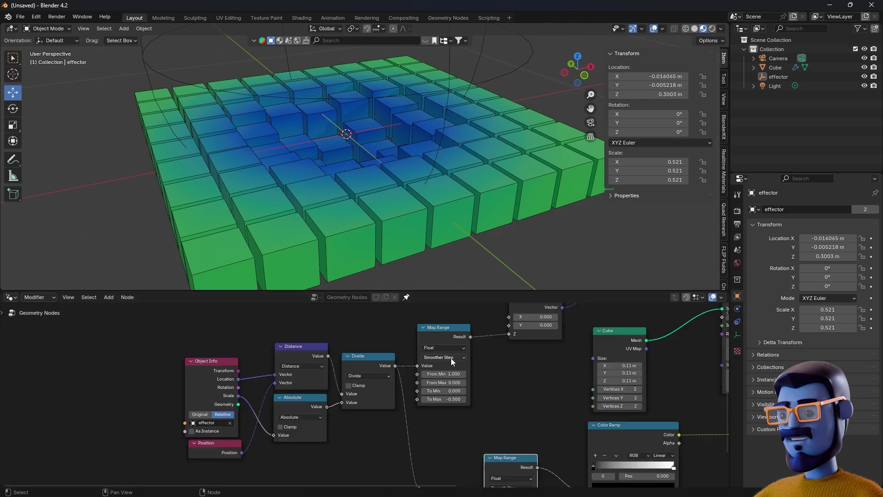
# Step: Enlarge the geometry node editor at the 3D viewport's expense and hide the viewport's sidebar
pyautogui.press('Home')
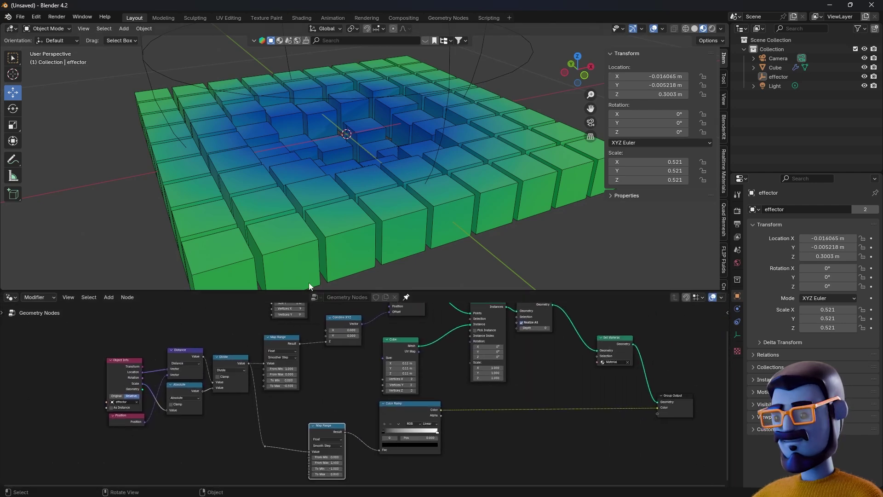
pyautogui.moveTo(306, 289); pyautogui.dragTo(306, 216)
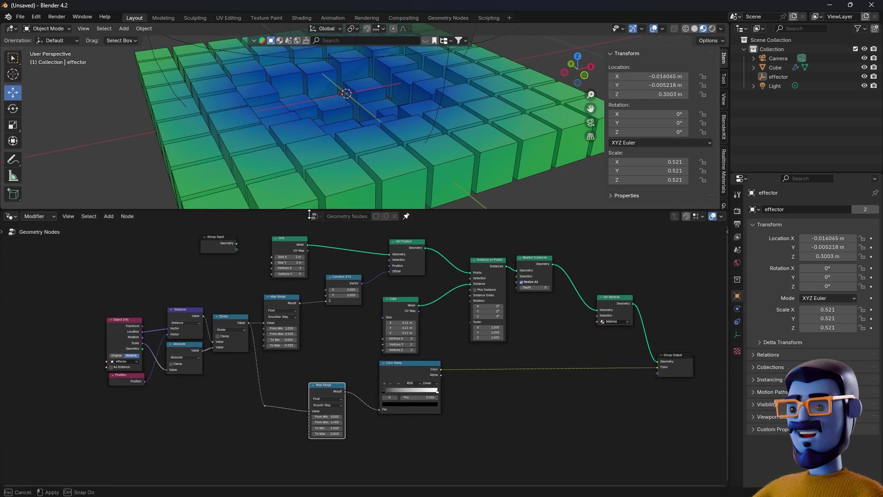
pyautogui.press('n')
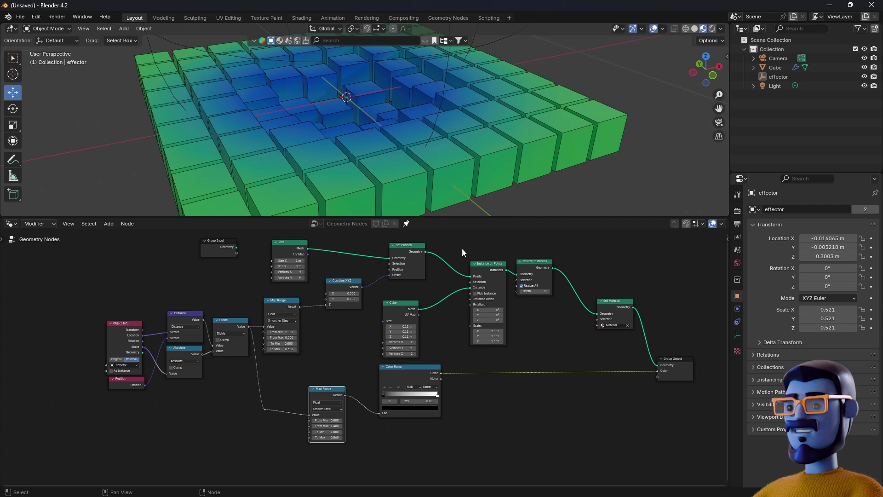
# Step: Insert a Set Position node on the link between the Cube mesh and the Instance input of Instance on Points
pyautogui.scroll(2, 443, 295)
pyautogui.hotkey('shift', 'a')
pyautogui.write('set')
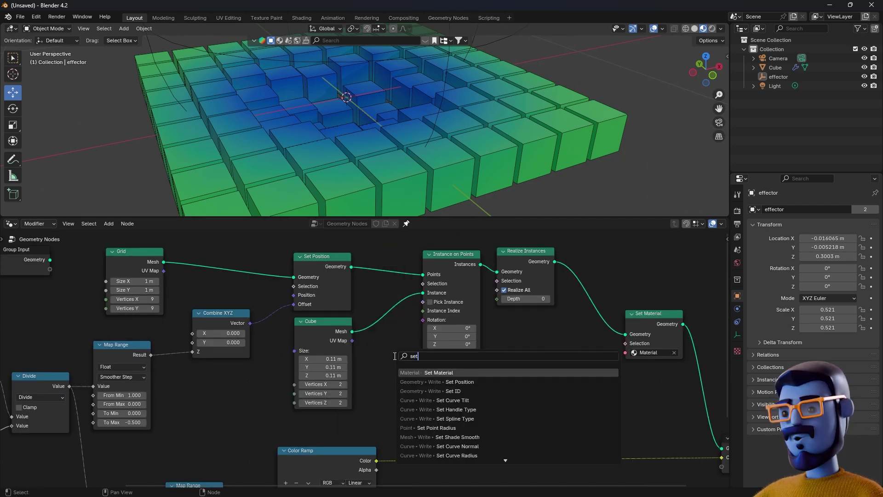
pyautogui.press('Down')
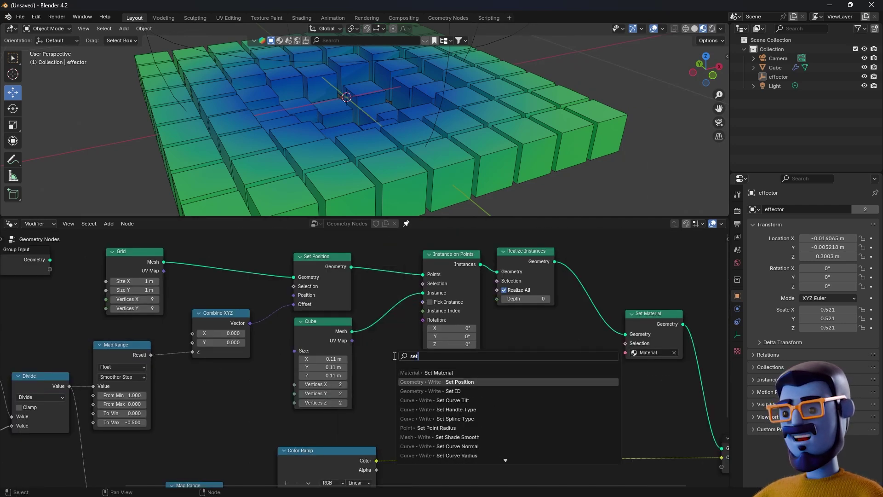
pyautogui.press('Return')
pyautogui.click(395, 319)
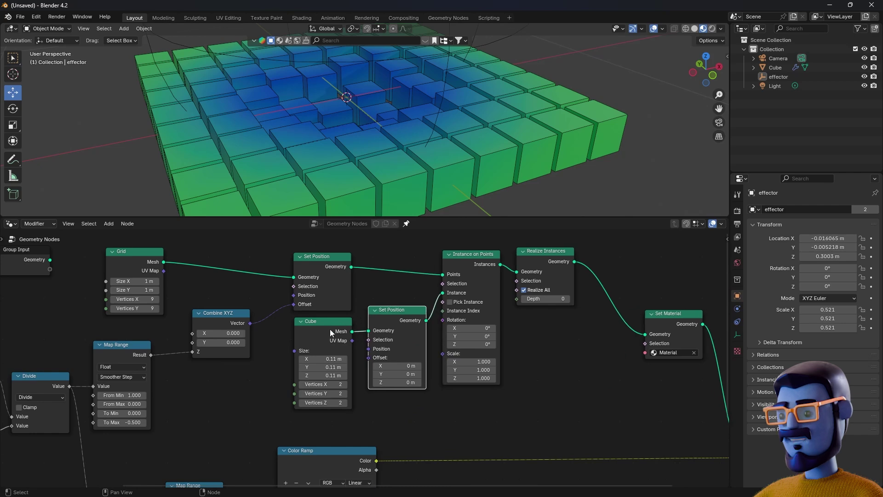
# Step: Shift the new Set Position node and all nodes after it away from the Cube node to make room
pyautogui.scroll(-2, 632, 275)
pyautogui.moveTo(633, 275); pyautogui.dragTo(523, 268, button='middle')
pyautogui.moveTo(633, 251); pyautogui.dragTo(290, 407)
pyautogui.moveTo(285, 342); pyautogui.dragTo(399, 335)
pyautogui.scroll(4, 316, 348)
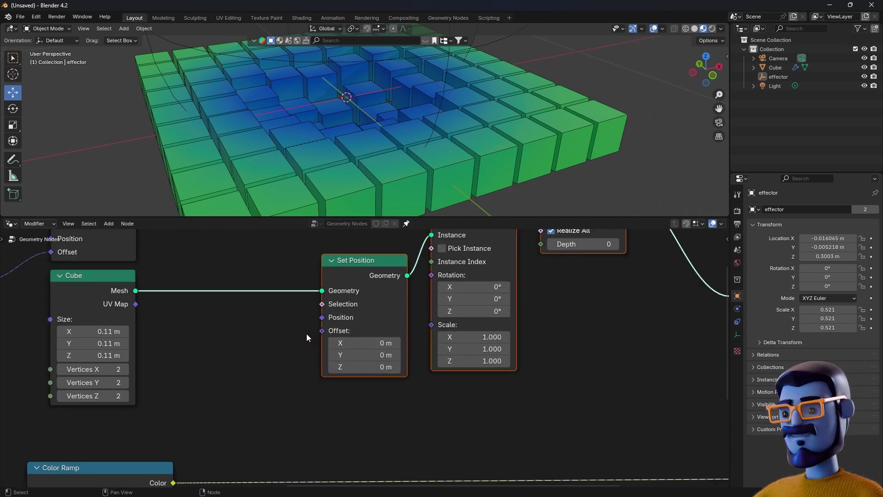
# Step: Add a Position node beside Cube and connect it to the Position input of the new Set Position node
pyautogui.moveTo(293, 346); pyautogui.dragTo(352, 365, button='middle')
pyautogui.click(316, 354)
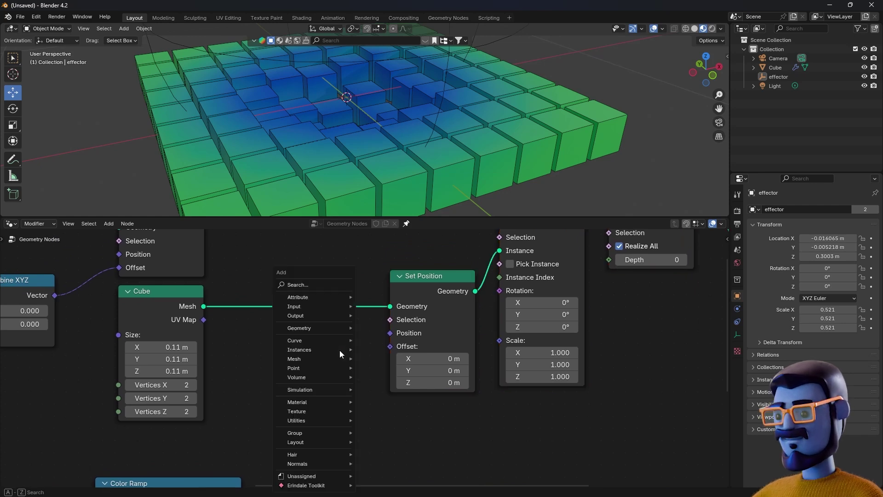
pyautogui.hotkey('shift', 'a')
pyautogui.write('po')
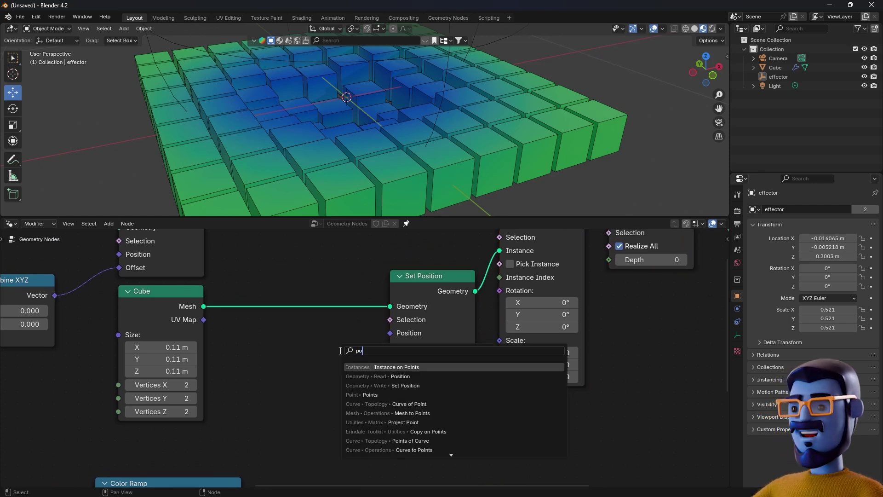
pyautogui.write('s')
pyautogui.press('Return')
pyautogui.click(245, 360)
pyautogui.moveTo(335, 369); pyautogui.dragTo(304, 346)
# Step: Insert a Vector Math node between Position and Set Position and set its operation to Normalize
pyautogui.click(304, 393)
pyautogui.hotkey('shift', 'a')
pyautogui.write('vec')
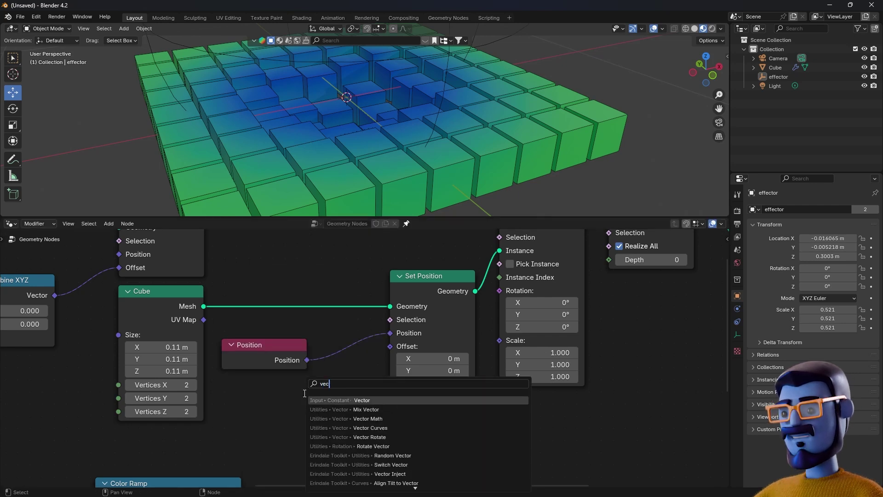
pyautogui.write('tor math')
pyautogui.press('Return')
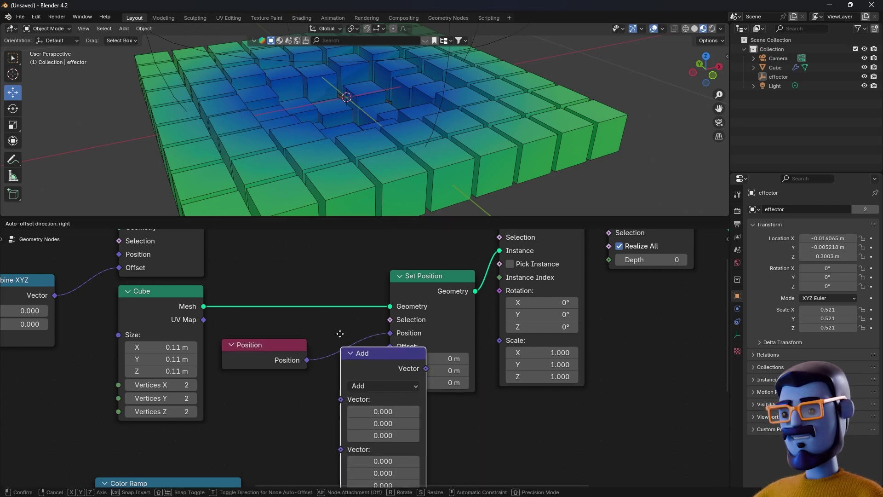
pyautogui.click(320, 323)
pyautogui.click(373, 363)
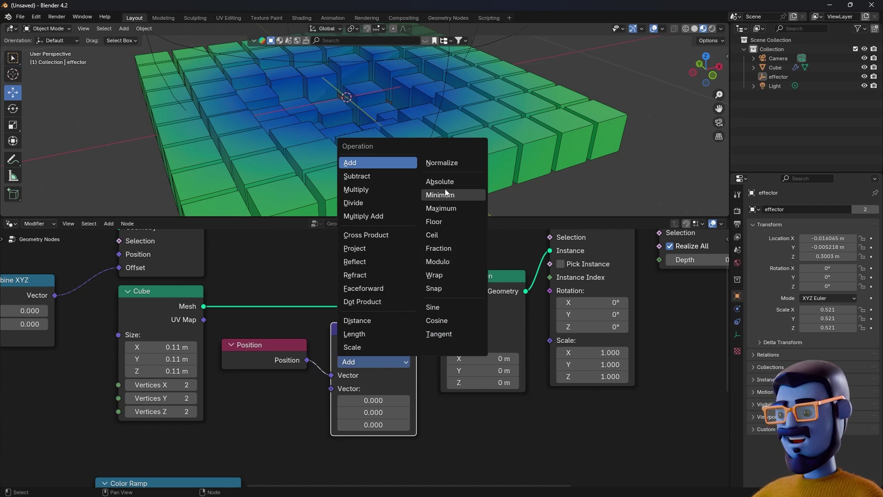
pyautogui.click(449, 164)
# Step: Set the Cube node's Vertices X, Y and Z to 17
pyautogui.scroll(-6, 440, 152)
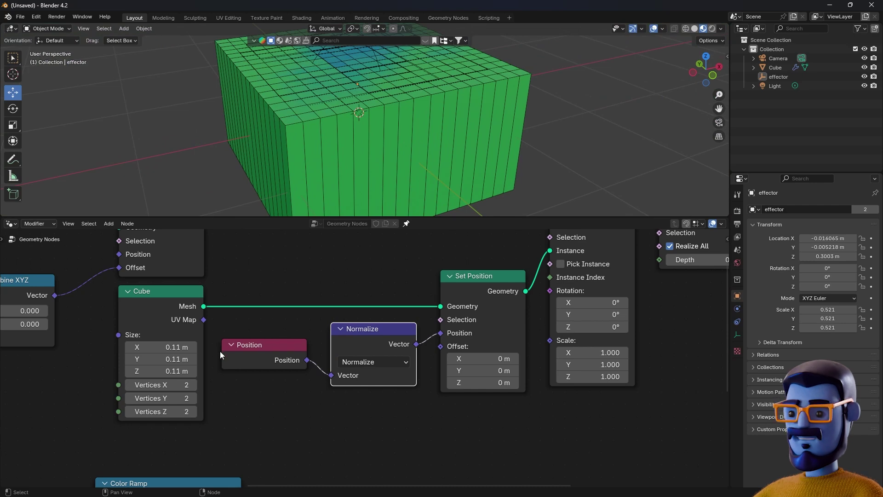
pyautogui.moveTo(180, 385); pyautogui.dragTo(279, 412)
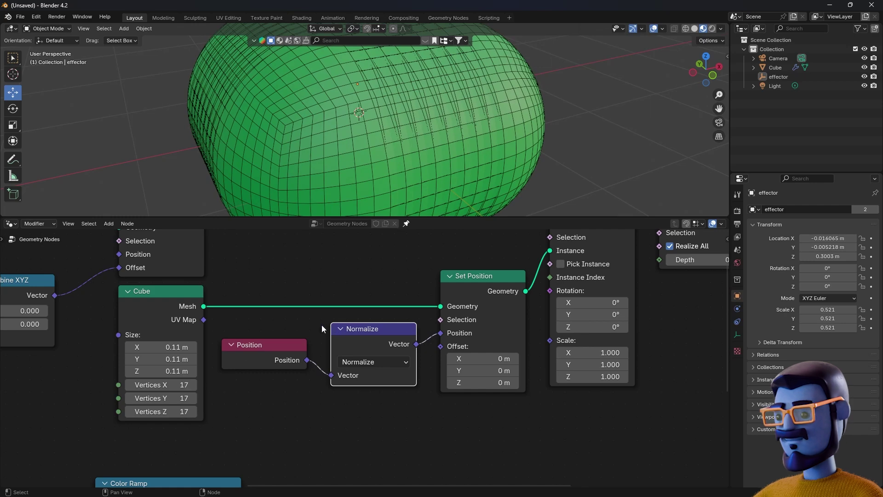
# Step: Move Set Position and its downstream nodes farther from Normalize to free space for another node
pyautogui.scroll(-3, 502, 325)
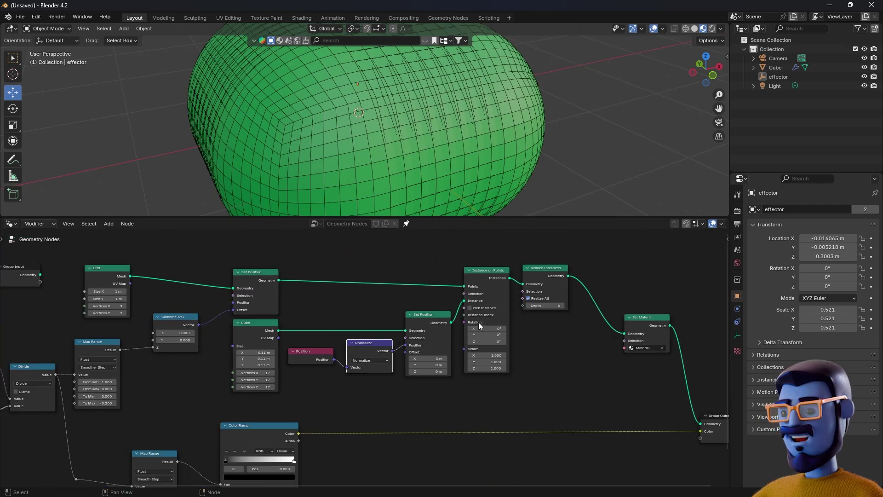
pyautogui.moveTo(659, 274); pyautogui.dragTo(489, 336)
pyautogui.scroll(1, 434, 370)
pyautogui.click(445, 365)
# Step: Duplicate Normalize onto its link to Set Position, change the copy's operation to Scale and set its Scale to 0.060
pyautogui.click(372, 343)
pyautogui.hotkey('shift', 'd')
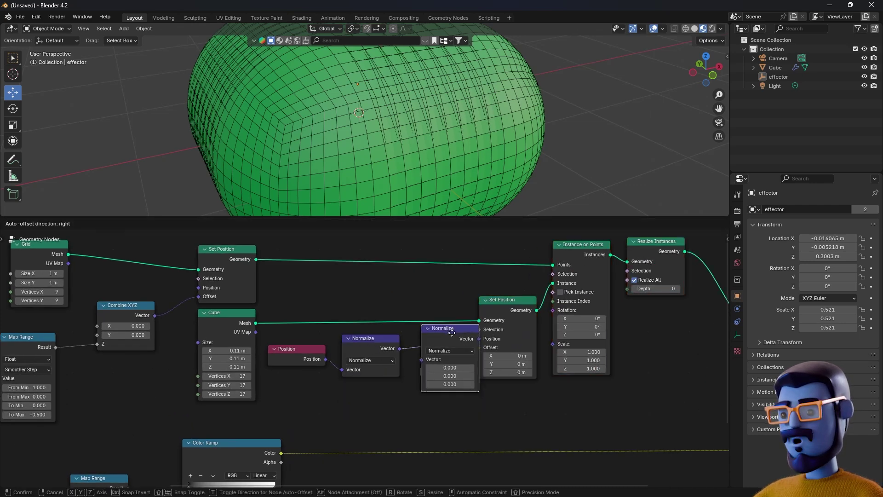
pyautogui.click(449, 334)
pyautogui.click(446, 352)
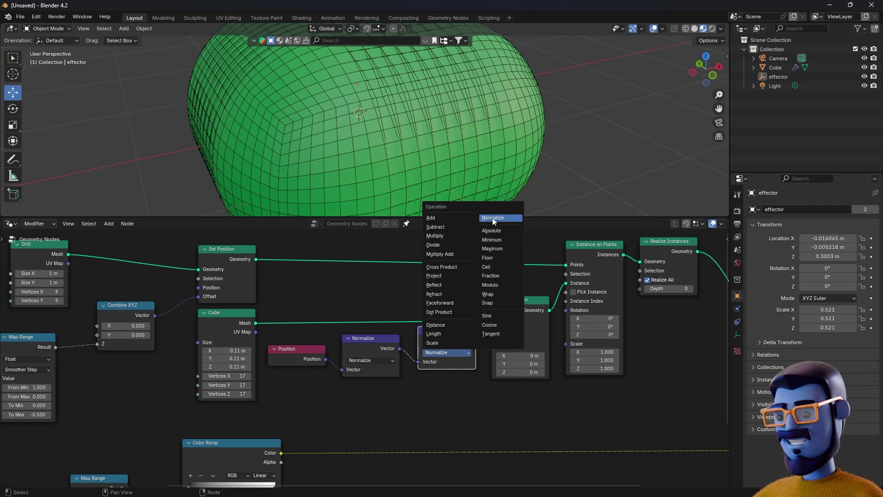
pyautogui.click(432, 343)
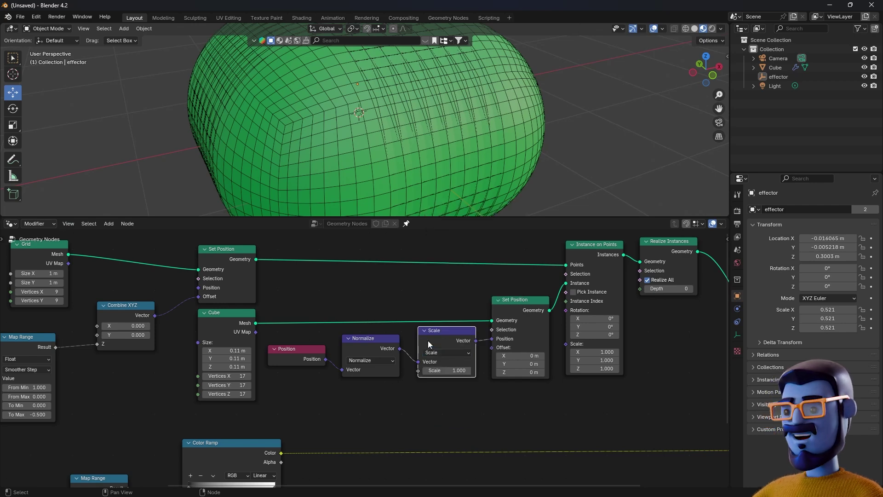
pyautogui.scroll(1, 383, 371)
pyautogui.scroll(3, 462, 387)
pyautogui.moveTo(500, 376); pyautogui.dragTo(448, 376)
# Step: Mute and unmute the Set Position node after Cube several times to compare cubes with spheres
pyautogui.click(573, 279)
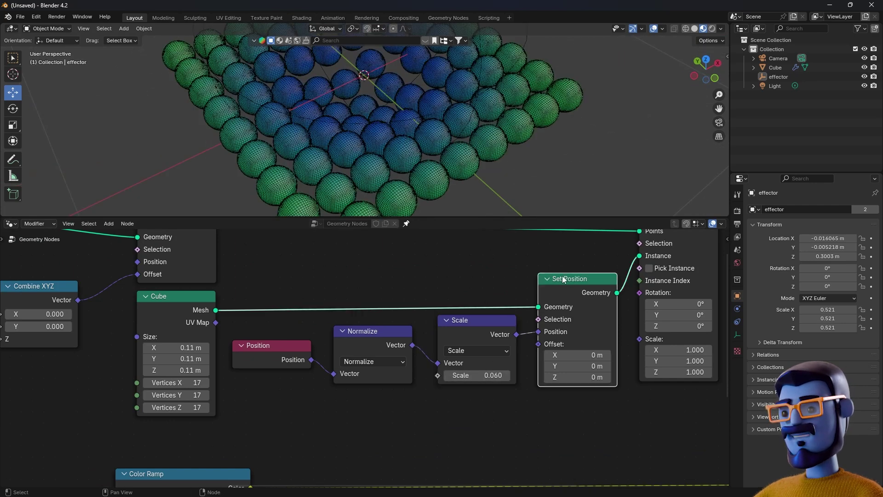
pyautogui.press('m')
pyautogui.press('m')
pyautogui.press('m')
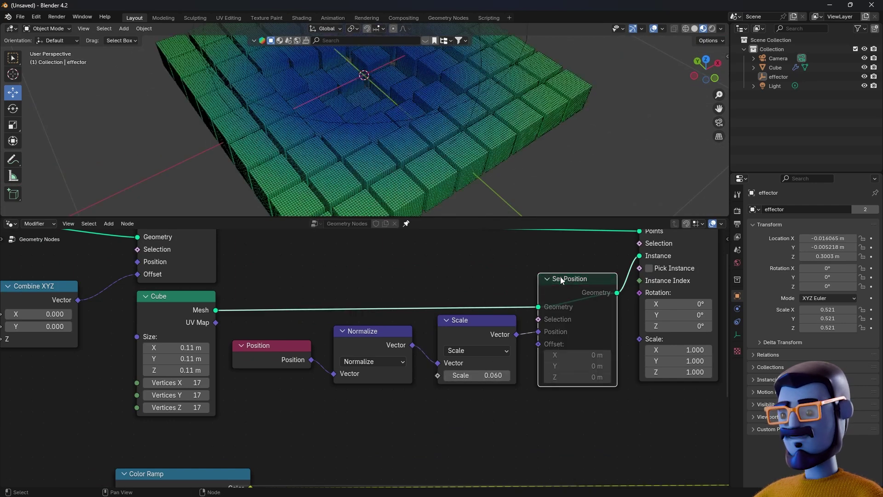
pyautogui.press('m')
pyautogui.press('m')
pyautogui.press('m')
pyautogui.press('m')
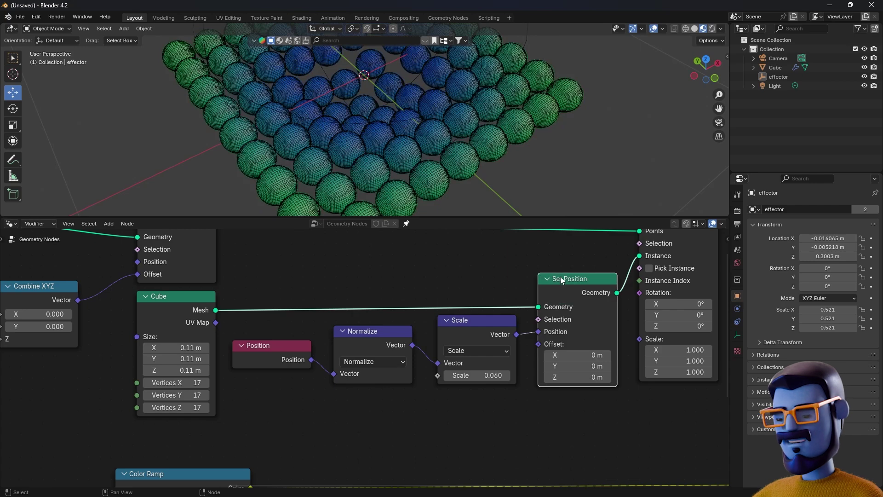
# Step: Set the Cube node's Vertices X, Y and Z to 6
pyautogui.scroll(5, 443, 136)
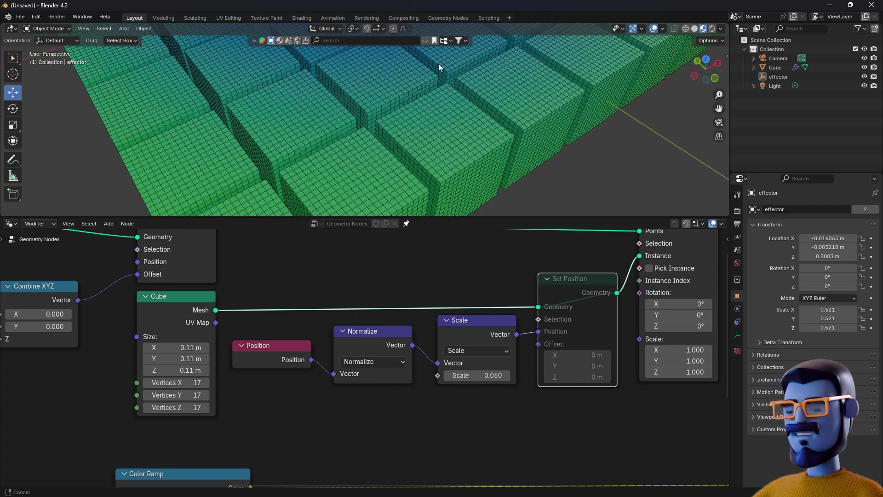
pyautogui.moveTo(185, 383); pyautogui.dragTo(145, 382)
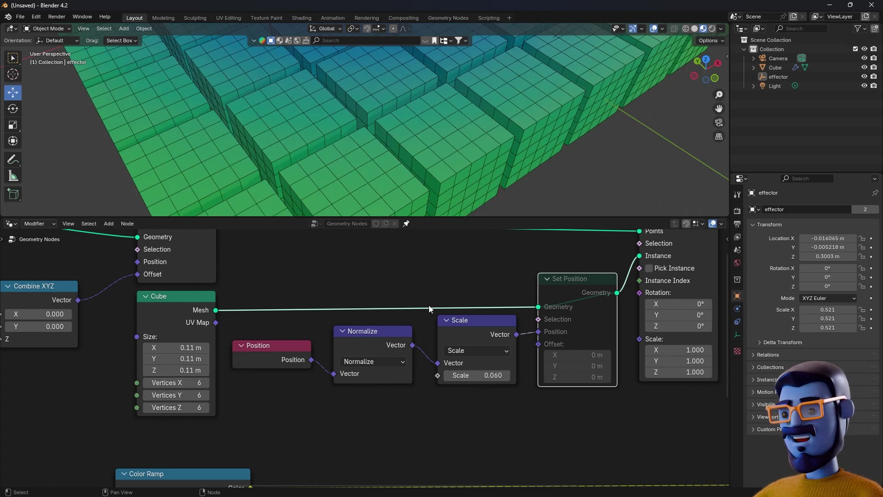
# Step: Toggle the muting of Set Position to compare the lower-resolution shapes, and leave the node enabled
pyautogui.press('m')
pyautogui.press('m')
pyautogui.scroll(-9, 421, 130)
pyautogui.moveTo(416, 121); pyautogui.dragTo(407, 101, button='middle')
pyautogui.press('m')
pyautogui.click(463, 324)
pyautogui.click(570, 276)
pyautogui.press('m')
# Step: Move the Position, Normalize and Scale nodes down and add a Separate XYZ node above them, fed by Position
pyautogui.moveTo(273, 329); pyautogui.dragTo(462, 396)
pyautogui.moveTo(477, 335); pyautogui.dragTo(474, 407)
pyautogui.hotkey('shift', 'a')
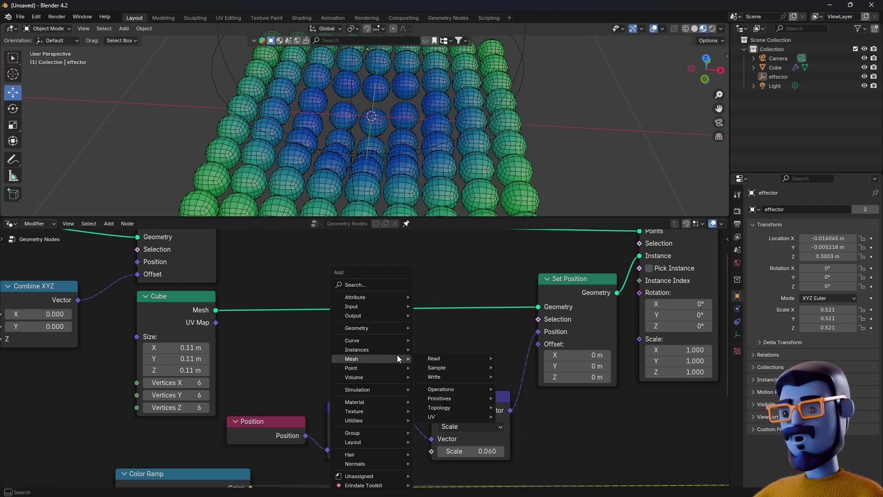
pyautogui.write('seap')
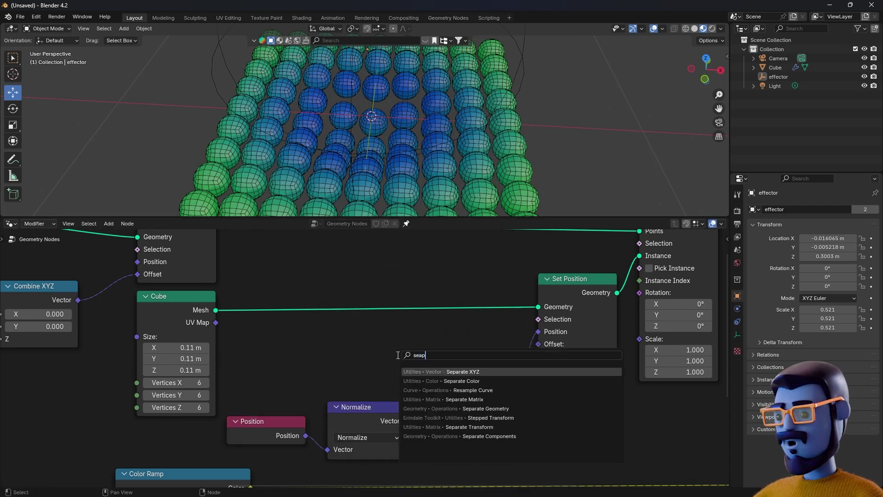
pyautogui.press('Return')
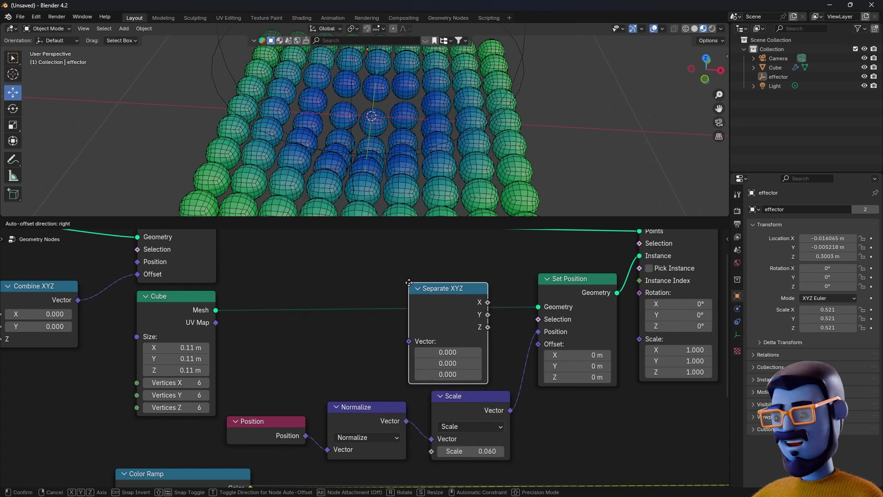
pyautogui.click(318, 319)
pyautogui.moveTo(305, 435); pyautogui.dragTo(320, 379)
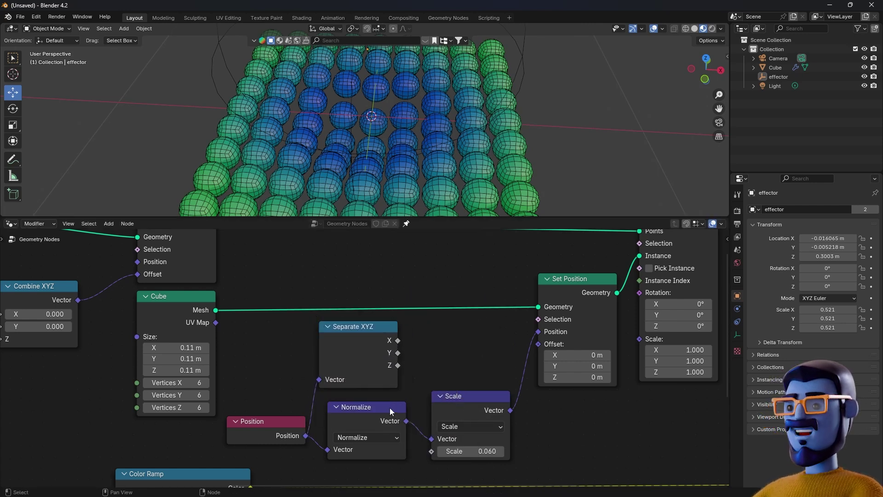
# Step: Attach a Math node set to Add to the Z output of Separate XYZ, keeping Normalize and Scale clear beneath it
pyautogui.moveTo(402, 369); pyautogui.dragTo(448, 331)
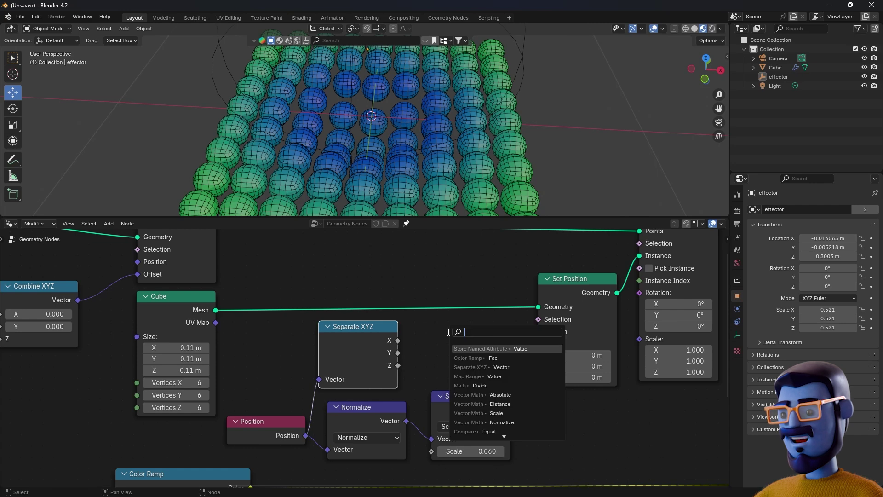
pyautogui.write('math')
pyautogui.press('Return')
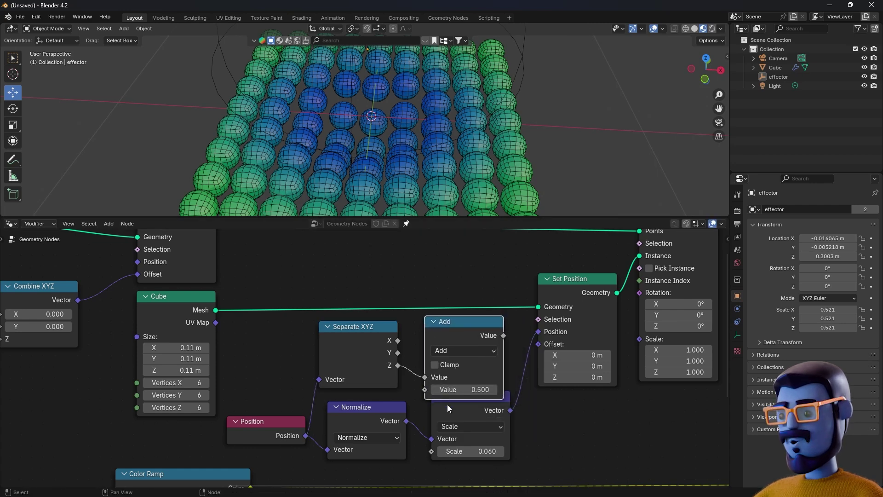
pyautogui.click(445, 428)
pyautogui.moveTo(362, 413); pyautogui.dragTo(360, 424)
# Step: Connect the Add node's output to the Selection input of Set Position and set its second value to -0.030
pyautogui.moveTo(504, 336); pyautogui.dragTo(539, 319)
pyautogui.moveTo(460, 389); pyautogui.dragTo(488, 389)
pyautogui.moveTo(481, 138); pyautogui.dragTo(455, 186, button='middle')
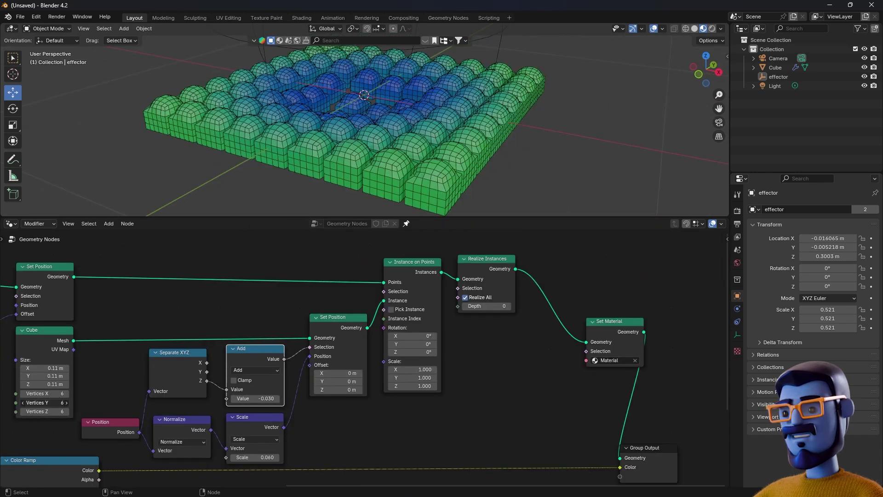
# Step: Set the Cube node's X, Y and Z vertex counts to 5
pyautogui.click(61, 400)
pyautogui.click(89, 387)
pyautogui.moveTo(54, 394); pyautogui.dragTo(54, 412)
pyautogui.write('5')
pyautogui.press('Tab')
pyautogui.press('Return')
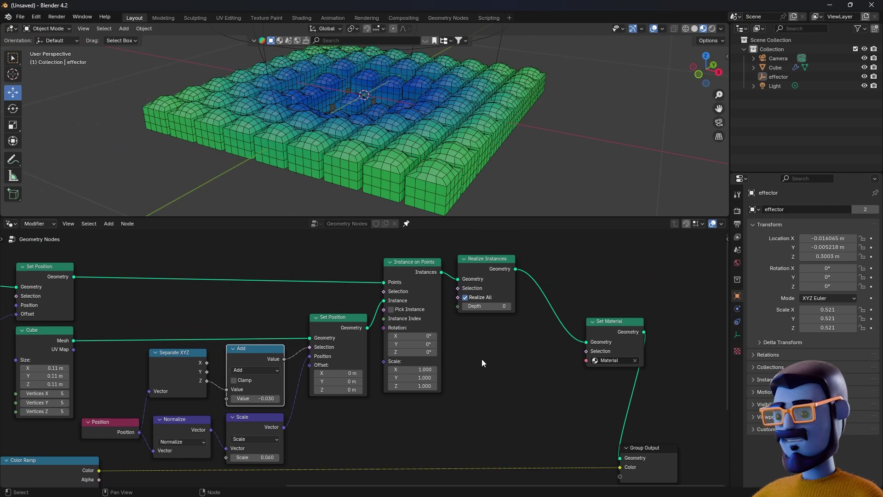
# Step: Insert a Subdivision Surface node between Realize Instances and Set Material
pyautogui.moveTo(349, 114); pyautogui.dragTo(393, 131, button='middle')
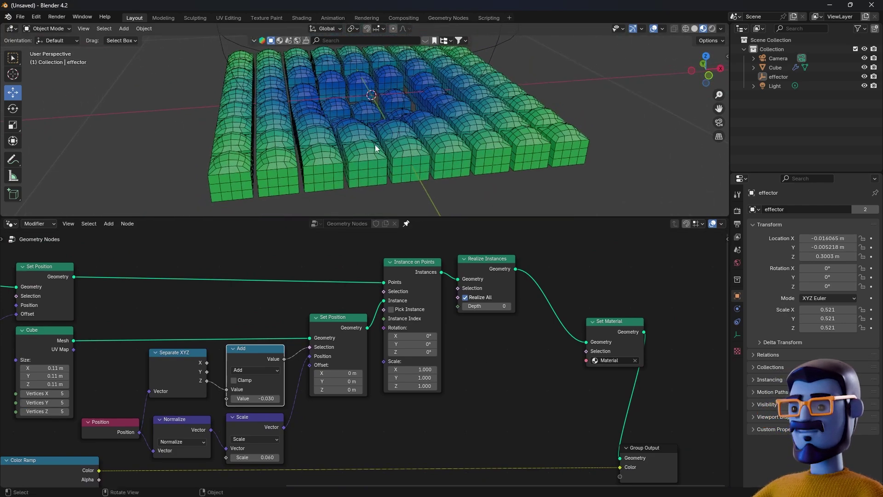
pyautogui.scroll(1, 375, 147)
pyautogui.moveTo(665, 366); pyautogui.dragTo(621, 369, button='middle')
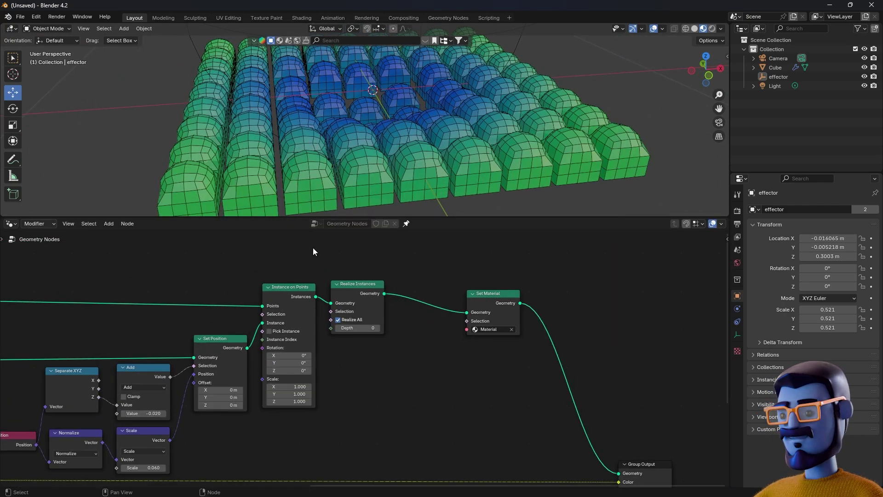
pyautogui.moveTo(396, 175); pyautogui.dragTo(423, 144, button='middle')
pyautogui.hotkey('shift', 'a')
pyautogui.write('sub')
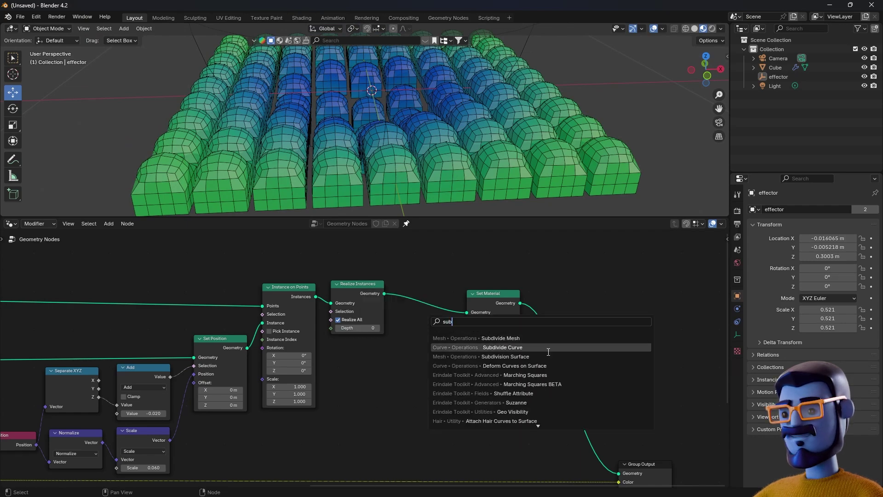
pyautogui.click(505, 356)
pyautogui.click(417, 290)
pyautogui.moveTo(517, 85); pyautogui.dragTo(591, 81, button='middle')
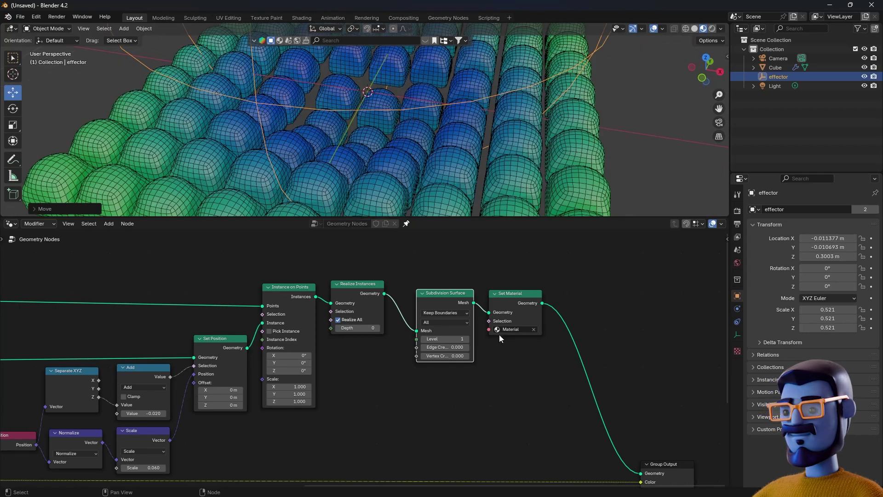
# Step: Move the Subdivision Surface, Set Material and output nodes well away from Realize Instances to free up space in the tree
pyautogui.scroll(-5, 569, 353)
pyautogui.moveTo(568, 353); pyautogui.dragTo(496, 295, button='middle')
pyautogui.moveTo(554, 297); pyautogui.dragTo(260, 428)
pyautogui.moveTo(499, 247); pyautogui.dragTo(342, 451)
pyautogui.moveTo(332, 293); pyautogui.dragTo(552, 292)
# Step: Move the lower Map Range and Color Ramp nodes further down, clear of the cube-rounding nodes
pyautogui.moveTo(263, 368); pyautogui.dragTo(454, 345, button='middle')
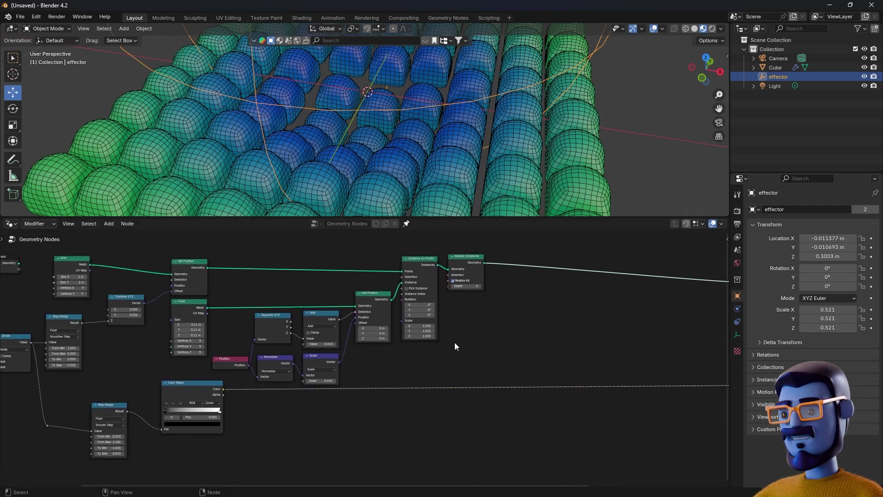
pyautogui.scroll(2, 368, 349)
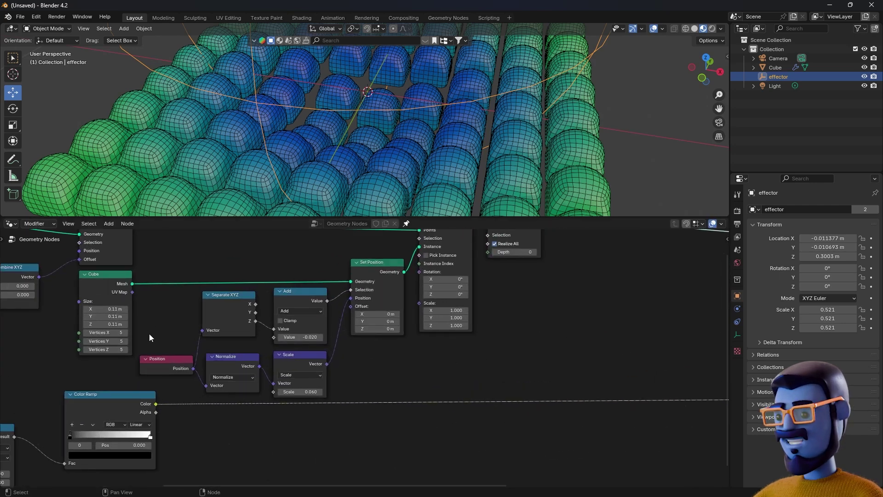
pyautogui.scroll(-3, 147, 332)
pyautogui.moveTo(311, 388); pyautogui.dragTo(114, 439)
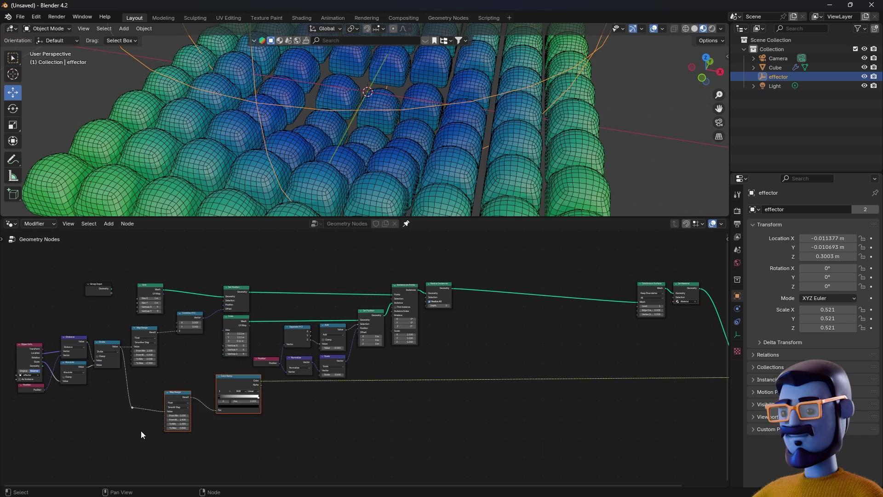
pyautogui.moveTo(217, 381); pyautogui.dragTo(260, 453)
# Step: Duplicate Instance on Points below the original, link the Cube mesh directly to the original's Instance input, and move the rounding nodes beside the duplicate
pyautogui.scroll(2, 391, 294)
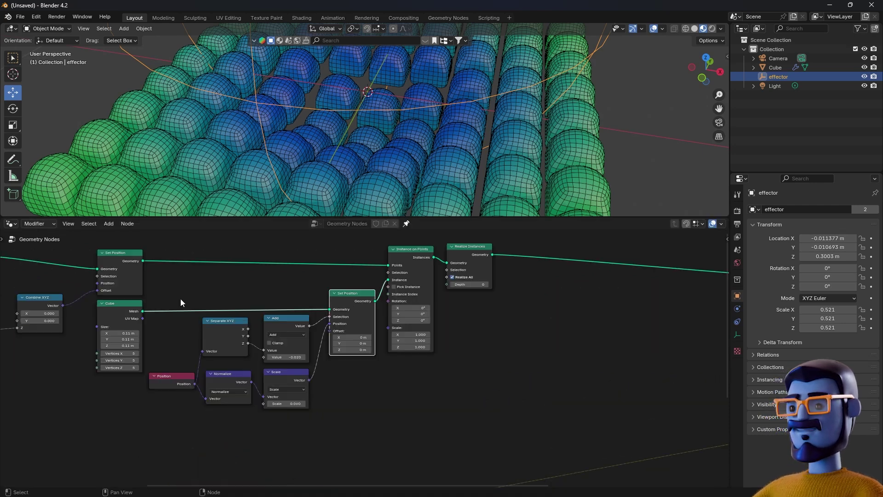
pyautogui.click(405, 254)
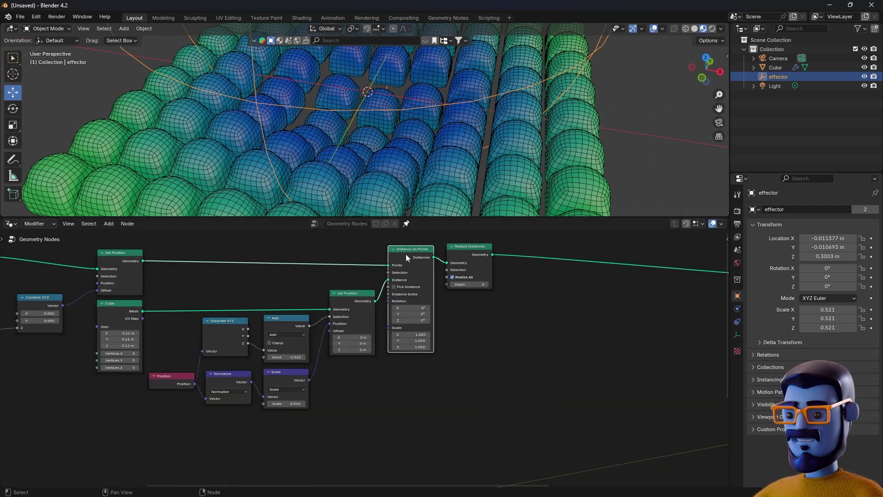
pyautogui.hotkey('shift', 'd')
pyautogui.click(409, 373)
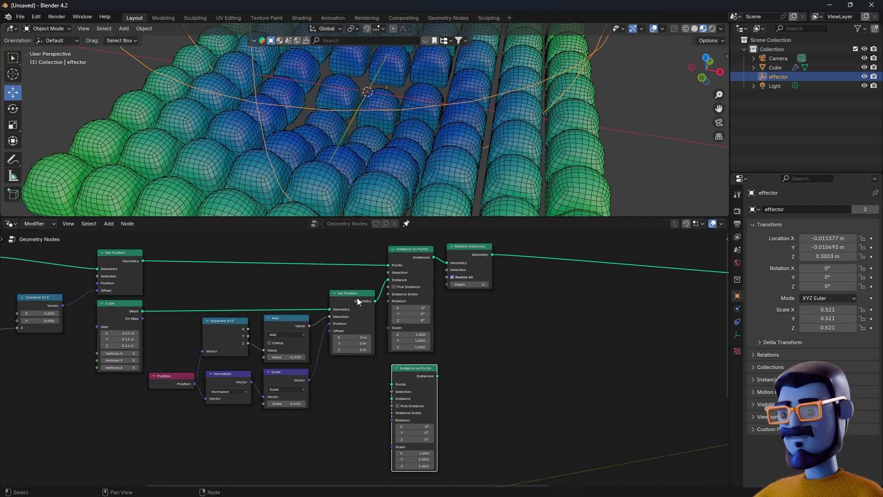
pyautogui.moveTo(144, 312); pyautogui.dragTo(389, 279)
pyautogui.moveTo(358, 401); pyautogui.dragTo(166, 317)
pyautogui.moveTo(336, 302); pyautogui.dragTo(419, 371)
# Step: Duplicate Realize Instances, feed it from the duplicated Instance on Points, and connect its geometry to Subdivision Surface
pyautogui.click(468, 252)
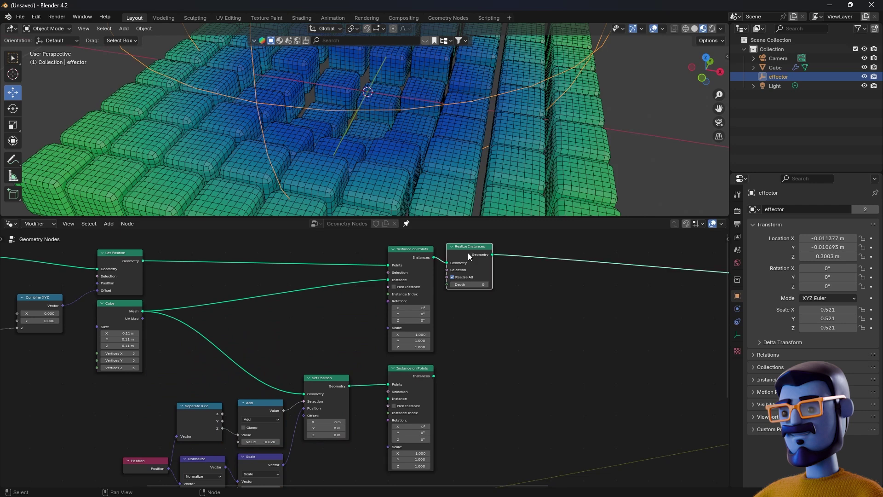
pyautogui.hotkey('shift', 'd')
pyautogui.click(478, 365)
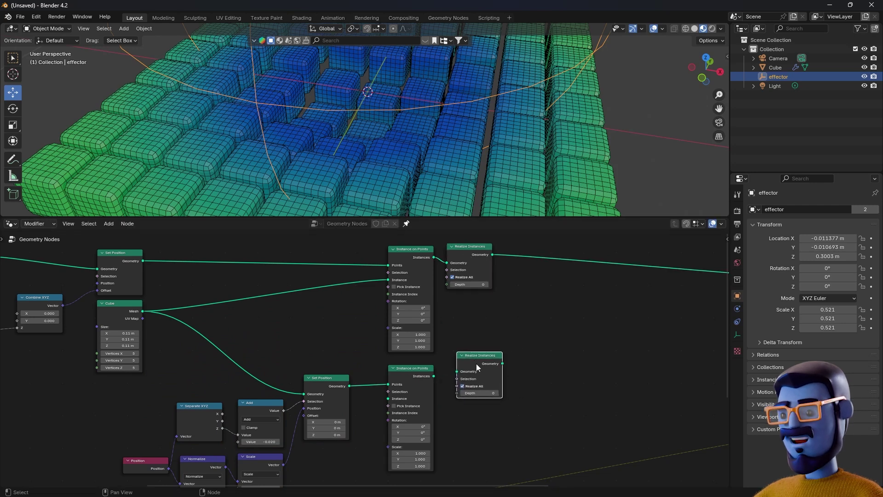
pyautogui.moveTo(433, 376); pyautogui.dragTo(458, 373)
pyautogui.moveTo(537, 388); pyautogui.dragTo(338, 371, button='middle')
pyautogui.scroll(-3, 383, 396)
pyautogui.moveTo(313, 354); pyautogui.dragTo(561, 286)
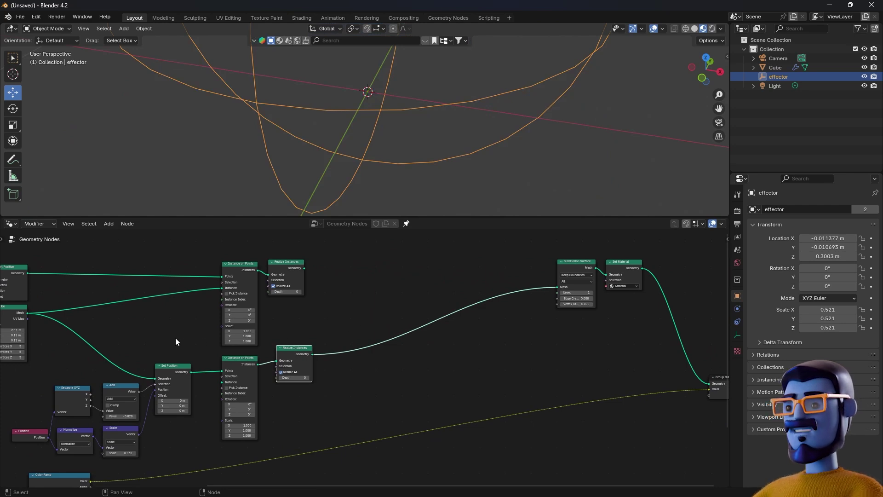
# Step: Connect the rounding Set Position to the duplicated Instance on Points' Instance input and the grid's Set Position to its Points input
pyautogui.moveTo(175, 338); pyautogui.dragTo(296, 332, button='middle')
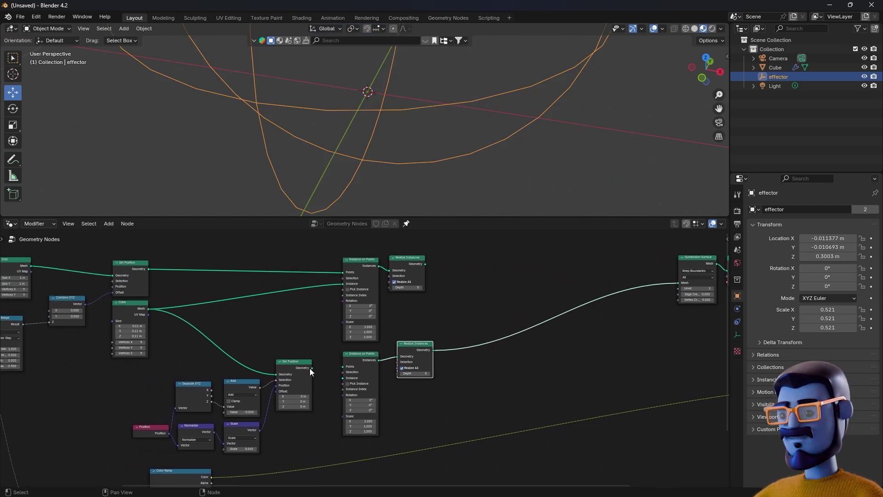
pyautogui.moveTo(312, 368); pyautogui.dragTo(342, 378)
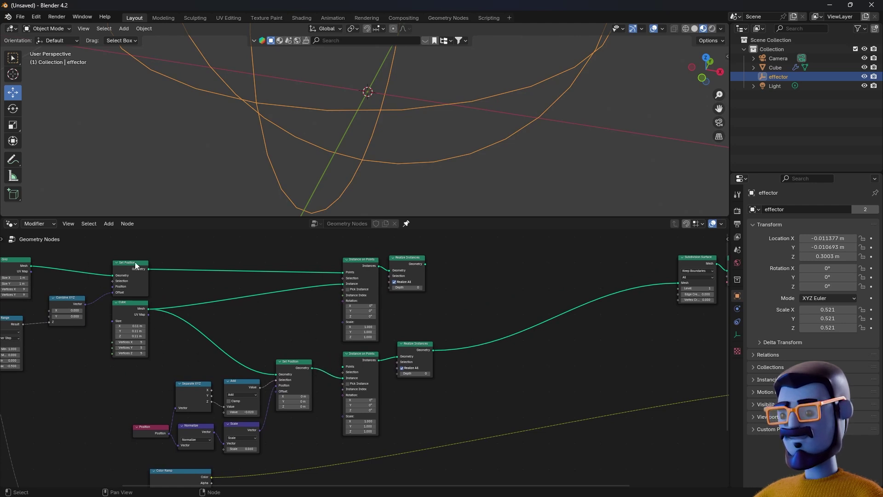
pyautogui.click(148, 269)
pyautogui.moveTo(148, 268); pyautogui.dragTo(343, 366)
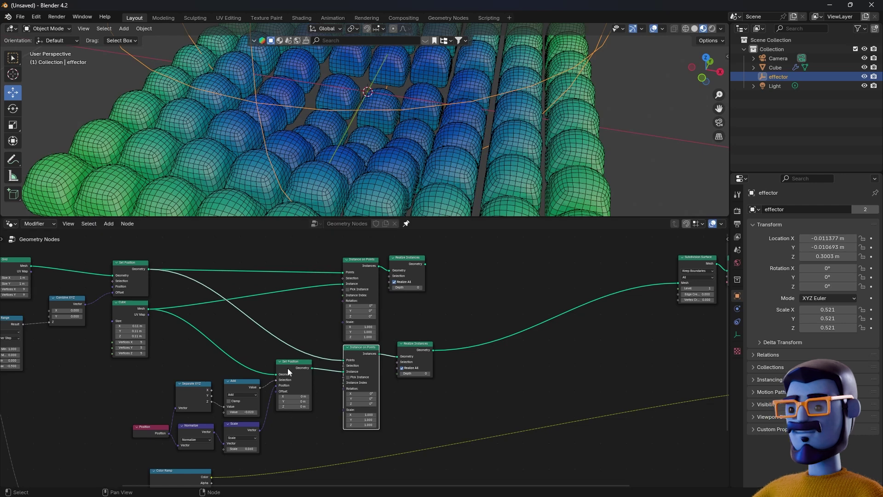
# Step: Switch the Subdivision Surface input between the two Realize Instances branches to compare them, leaving the plain-cube branch connected
pyautogui.moveTo(296, 368); pyautogui.dragTo(255, 389, button='middle')
pyautogui.moveTo(384, 285); pyautogui.dragTo(637, 304)
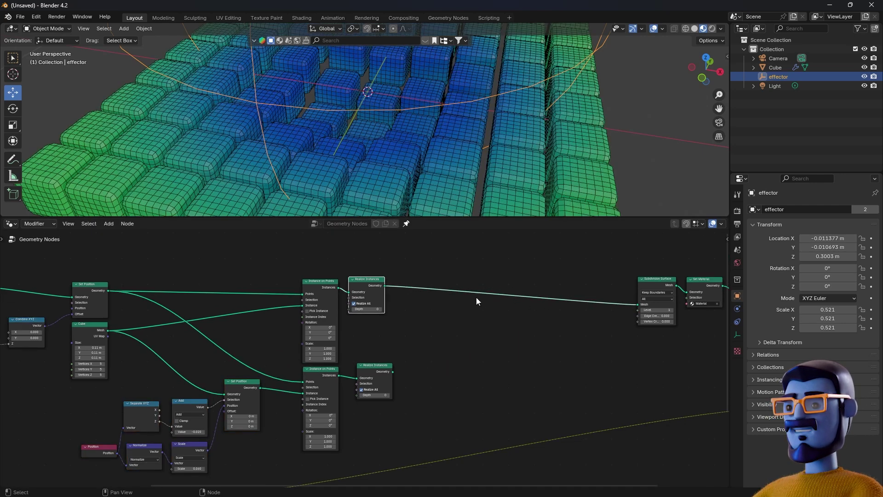
pyautogui.moveTo(393, 371); pyautogui.dragTo(637, 304)
pyautogui.moveTo(384, 286); pyautogui.dragTo(637, 304)
# Step: Insert a Set Position node between the plain-cube Realize Instances and Subdivision Surface
pyautogui.moveTo(539, 323); pyautogui.dragTo(474, 331, button='middle')
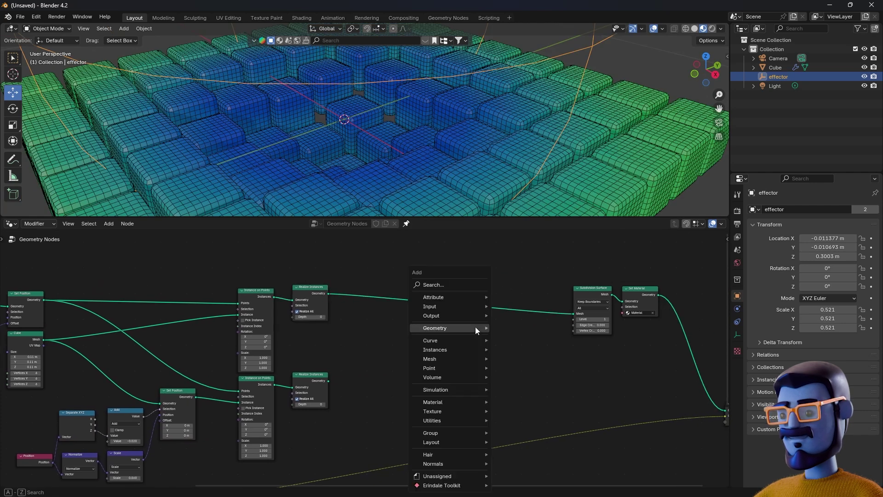
pyautogui.hotkey('shift', 'a')
pyautogui.write('set')
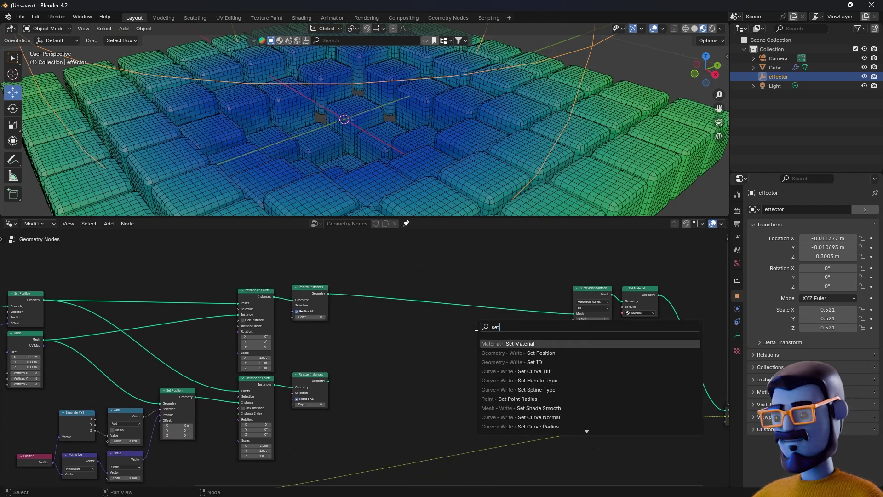
pyautogui.write(' po')
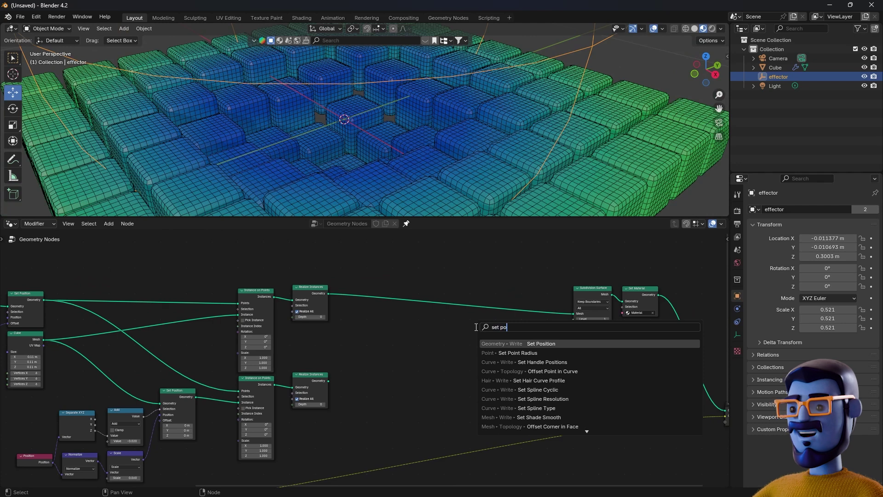
pyautogui.press('Return')
pyautogui.click(487, 301)
pyautogui.moveTo(506, 304); pyautogui.dragTo(458, 292)
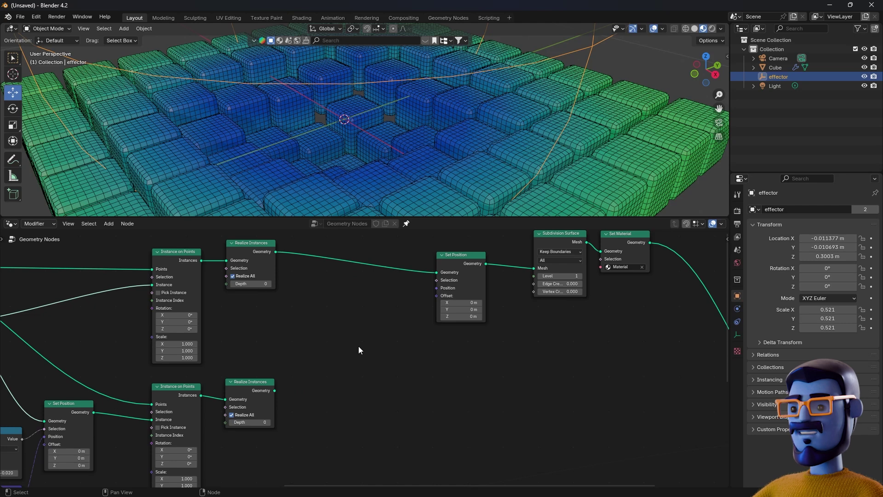
# Step: Add a Sample Index node fed by the rounded branch's Realize Instances geometry and set its data type to Vector
pyautogui.hotkey('shift', 'a')
pyautogui.write('sample')
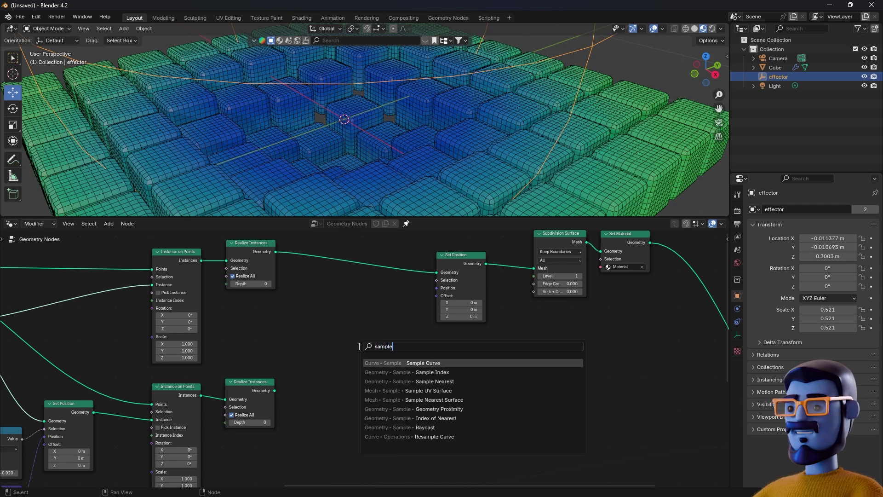
pyautogui.press('Down')
pyautogui.press('Return')
pyautogui.click(340, 346)
pyautogui.moveTo(275, 391); pyautogui.dragTo(327, 393)
pyautogui.scroll(2, 362, 391)
pyautogui.click(354, 361)
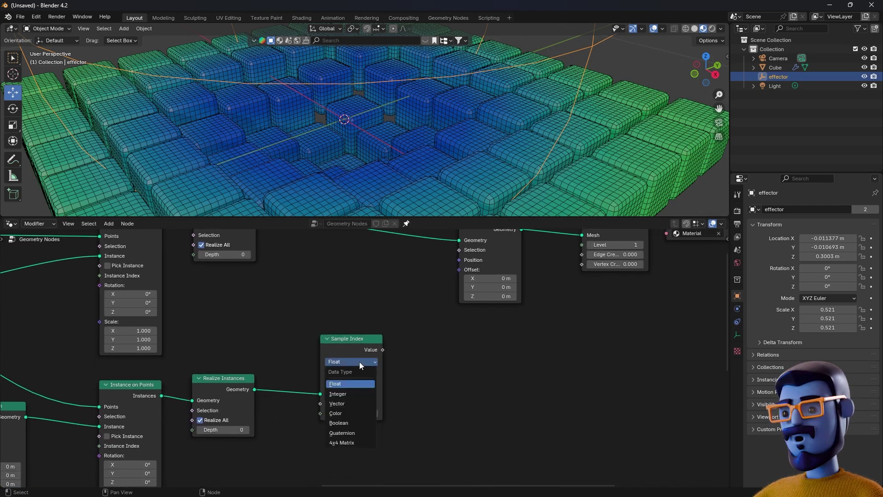
pyautogui.click(344, 406)
# Step: Add a Position node linked to Sample Index's Value input, and move it up together with the adjacent Realize Instances node
pyautogui.hotkey('shift', 'a')
pyautogui.write('po')
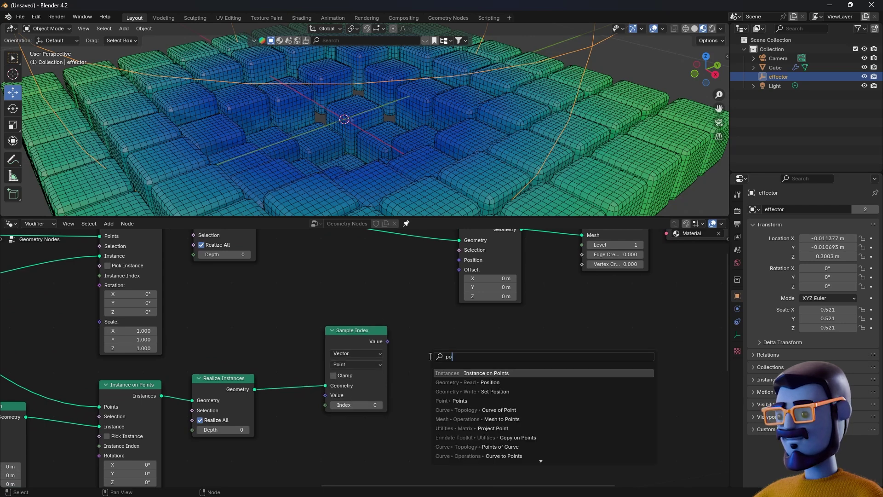
pyautogui.press('Down')
pyautogui.press('Return')
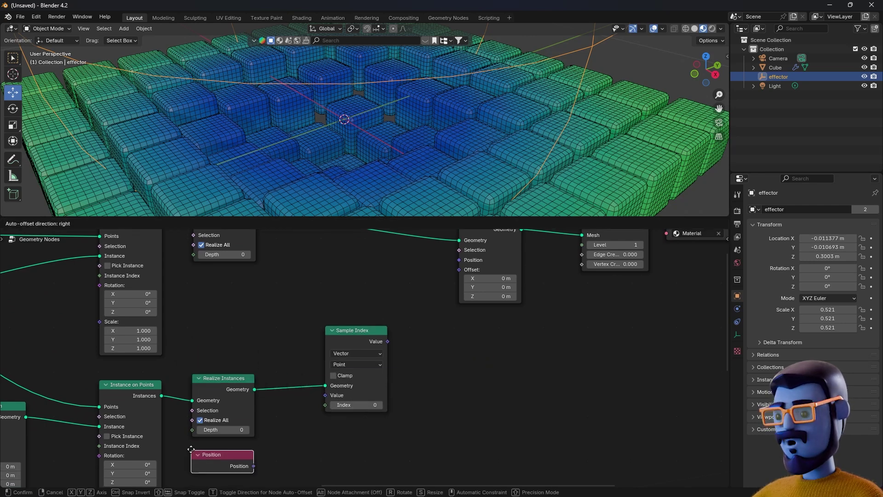
pyautogui.click(191, 441)
pyautogui.moveTo(254, 457); pyautogui.dragTo(325, 396)
pyautogui.moveTo(256, 353); pyautogui.dragTo(222, 452)
pyautogui.press('g')
pyautogui.click(239, 312)
# Step: Add an Index node below Position and connect it to the Index input of Sample Index
pyautogui.click(273, 425)
pyautogui.hotkey('shift', 'a')
pyautogui.write('ind')
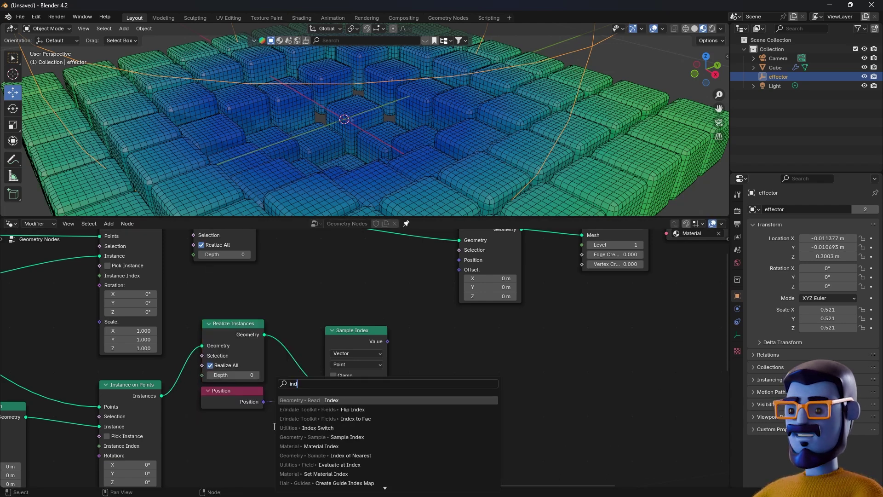
pyautogui.press('Return')
pyautogui.click(252, 427)
pyautogui.moveTo(262, 428); pyautogui.dragTo(326, 405)
# Step: Connect the Sample Index value to the Position input of the Set Position node before Subdivision Surface
pyautogui.scroll(-2, 384, 295)
pyautogui.moveTo(382, 293); pyautogui.dragTo(411, 348, button='middle')
pyautogui.moveTo(393, 390); pyautogui.dragTo(385, 358)
pyautogui.scroll(2, 430, 355)
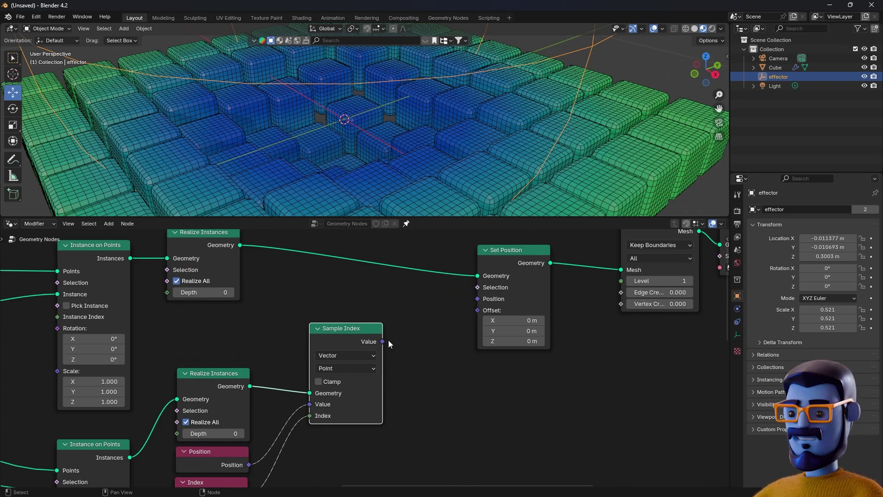
pyautogui.moveTo(382, 341); pyautogui.dragTo(469, 299)
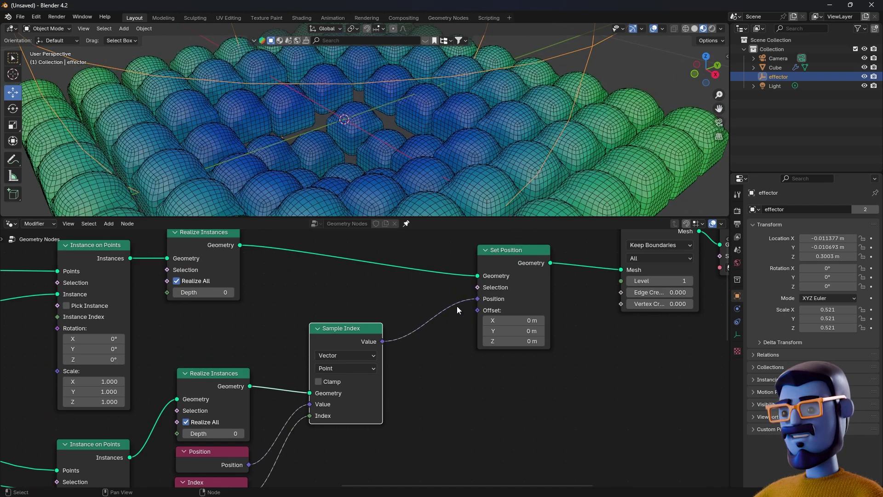
pyautogui.scroll(-6, 413, 156)
pyautogui.moveTo(424, 183); pyautogui.dragTo(474, 165, button='middle')
pyautogui.scroll(5, 466, 163)
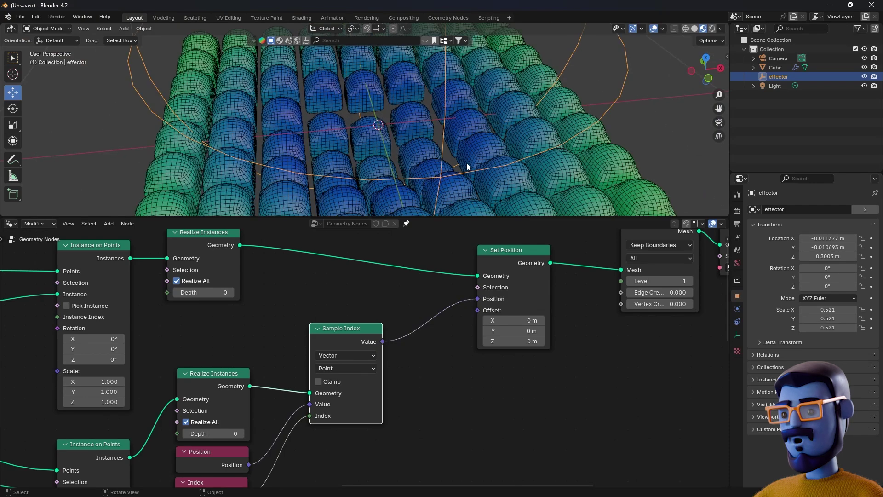
pyautogui.scroll(-3, 391, 150)
pyautogui.moveTo(391, 150); pyautogui.dragTo(373, 144, button='middle')
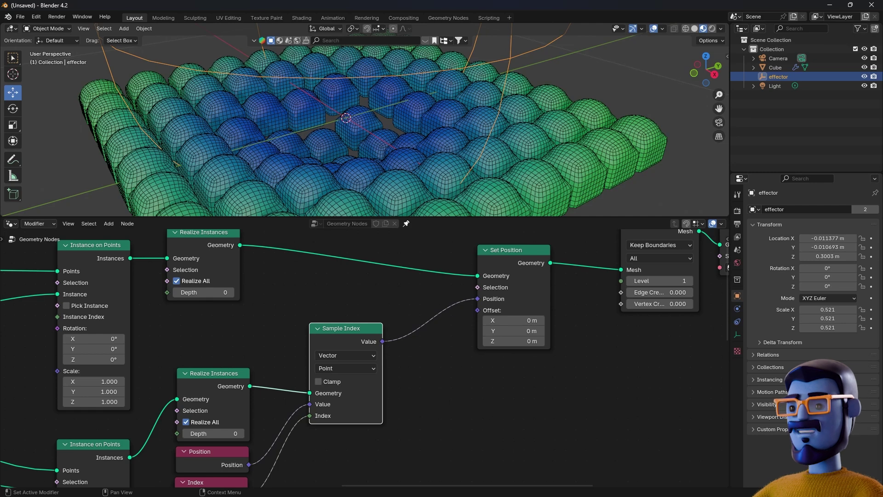
# Step: Insert a Mix node set to Vector between Sample Index and Set Position, and turn off its Clamp Factor option
pyautogui.scroll(-2, 465, 347)
pyautogui.hotkey('shift', 'a')
pyautogui.write('mix')
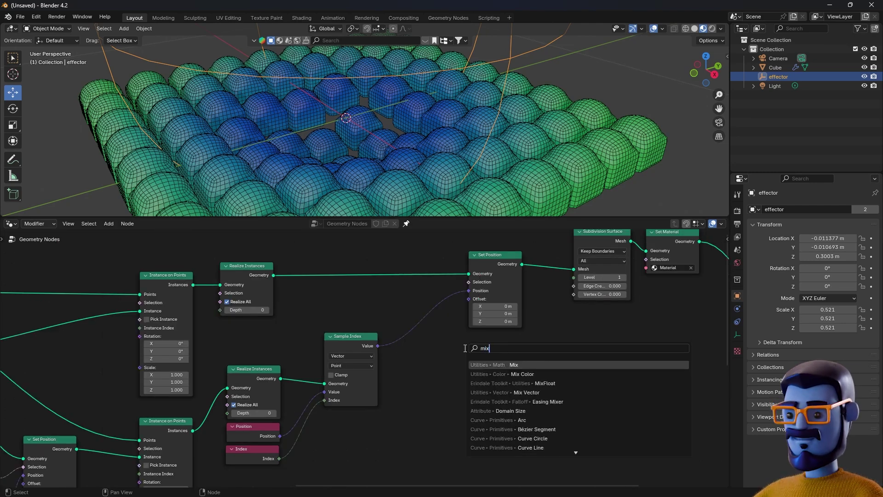
pyautogui.press('Return')
pyautogui.click(414, 304)
pyautogui.scroll(2, 466, 357)
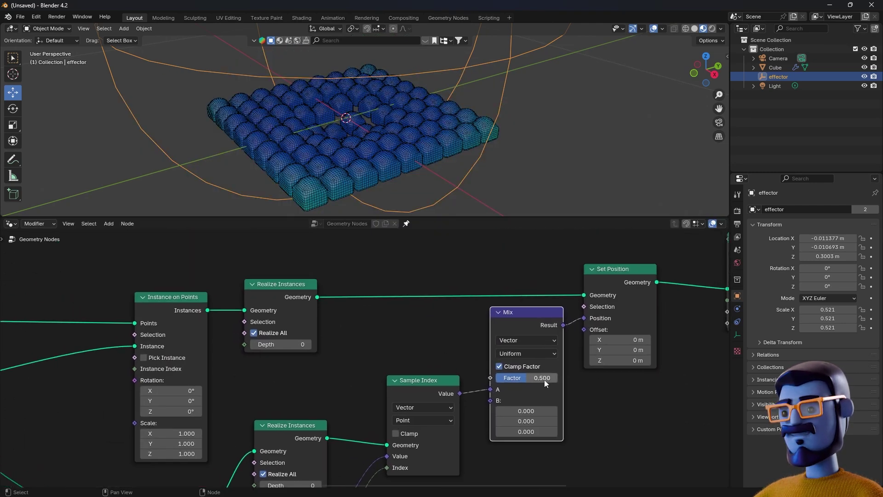
pyautogui.click(499, 366)
# Step: Move the Sample Index value link from input A to input B of the Mix node
pyautogui.moveTo(350, 361); pyautogui.dragTo(325, 327, button='middle')
pyautogui.moveTo(275, 376); pyautogui.dragTo(243, 391, button='middle')
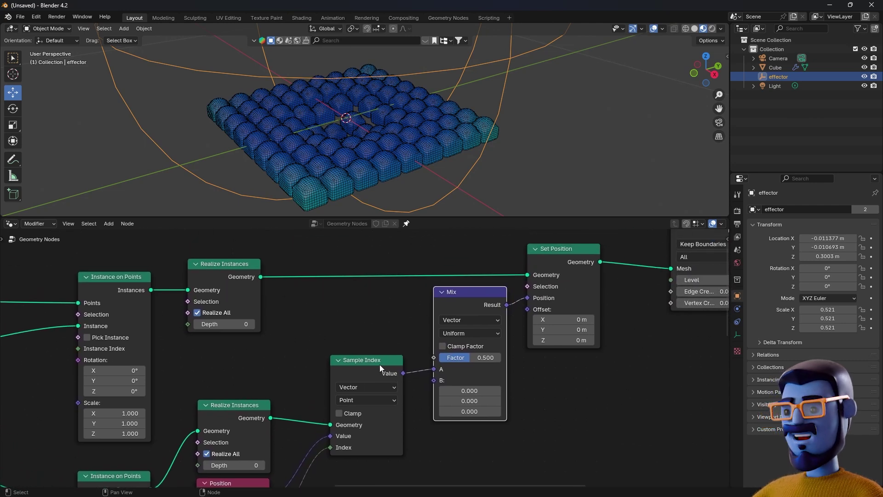
pyautogui.moveTo(380, 365); pyautogui.dragTo(378, 373)
pyautogui.moveTo(434, 369); pyautogui.dragTo(434, 410)
# Step: Add a Position node above Sample Index and connect it to input A of the Mix node
pyautogui.hotkey('shift', 'a')
pyautogui.write('po')
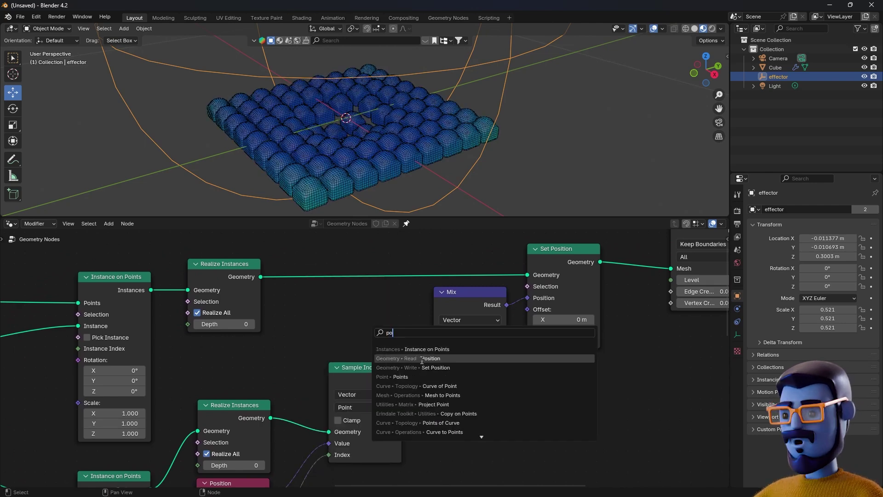
pyautogui.click(421, 358)
pyautogui.click(361, 338)
pyautogui.moveTo(399, 346); pyautogui.dragTo(499, 360)
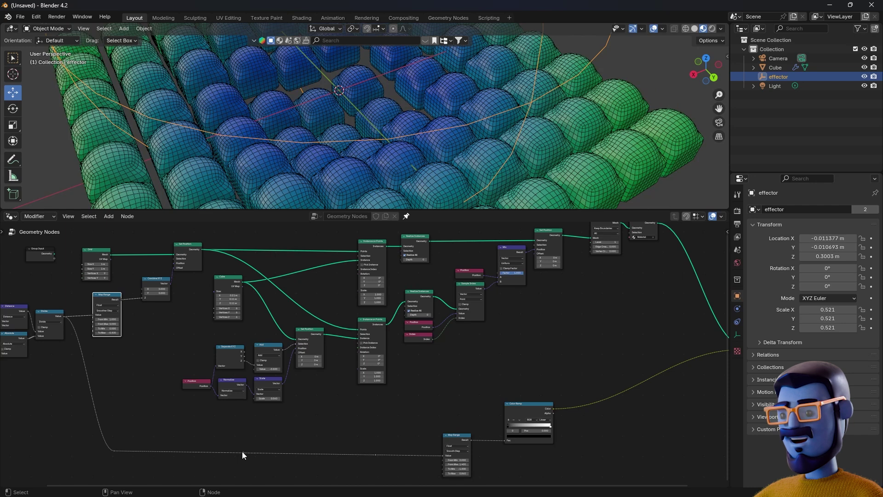
# Step: Add a second Map Range node above the color one and feed its Value from a new reroute on the distance link
pyautogui.moveTo(470, 440); pyautogui.dragTo(496, 272)
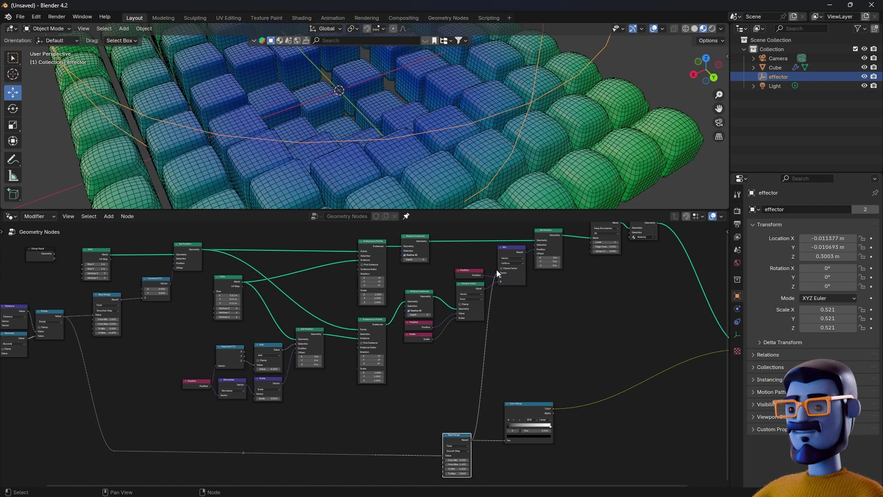
pyautogui.keyDown('ctrl'); pyautogui.moveTo(528, 358); pyautogui.dragTo(441, 394, button='right'); pyautogui.keyUp('ctrl')
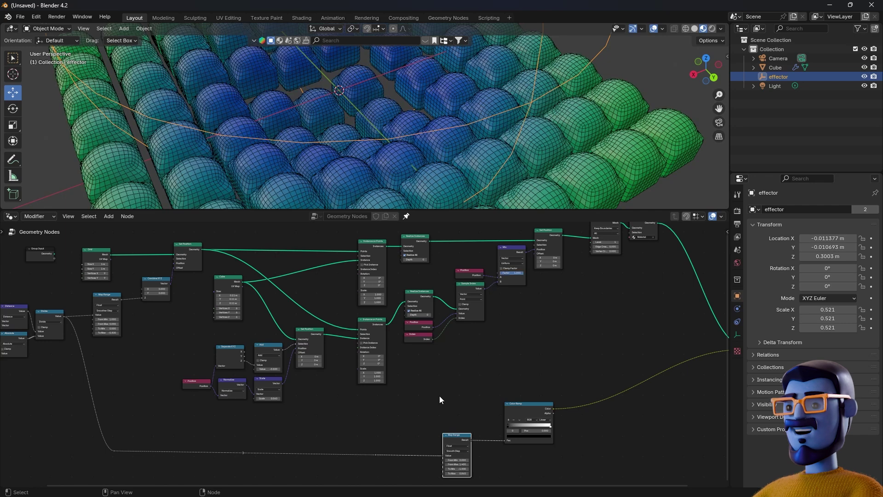
pyautogui.hotkey('shift', 'a')
pyautogui.write('ma')
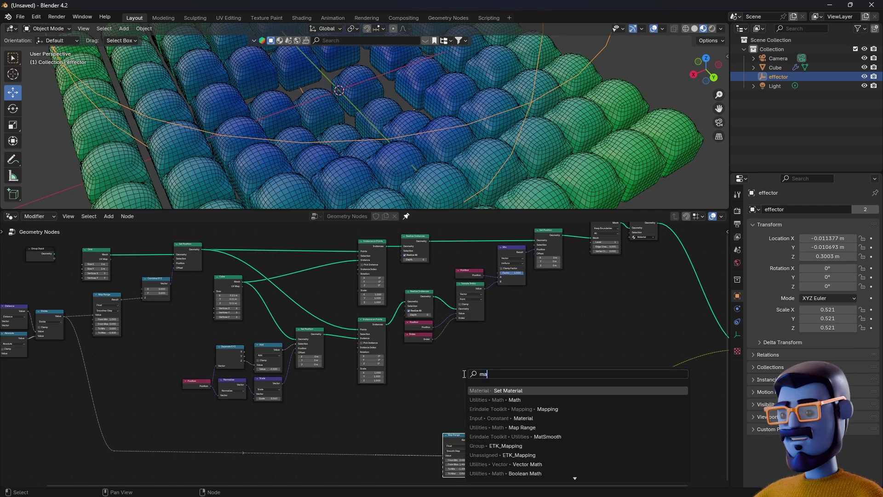
pyautogui.write('p ran')
pyautogui.press('Return')
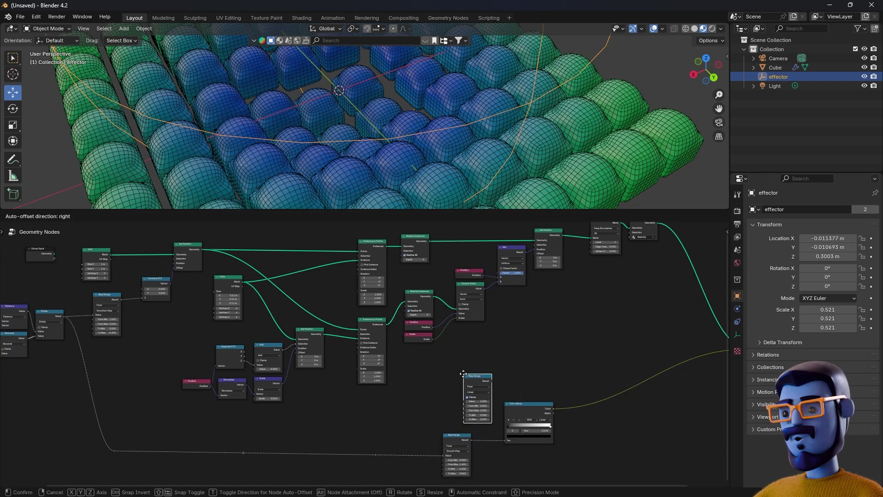
pyautogui.click(431, 366)
pyautogui.keyDown('shift'); pyautogui.moveTo(375, 453); pyautogui.dragTo(376, 457, button='right'); pyautogui.keyUp('shift')
pyautogui.moveTo(376, 454); pyautogui.dragTo(430, 392)
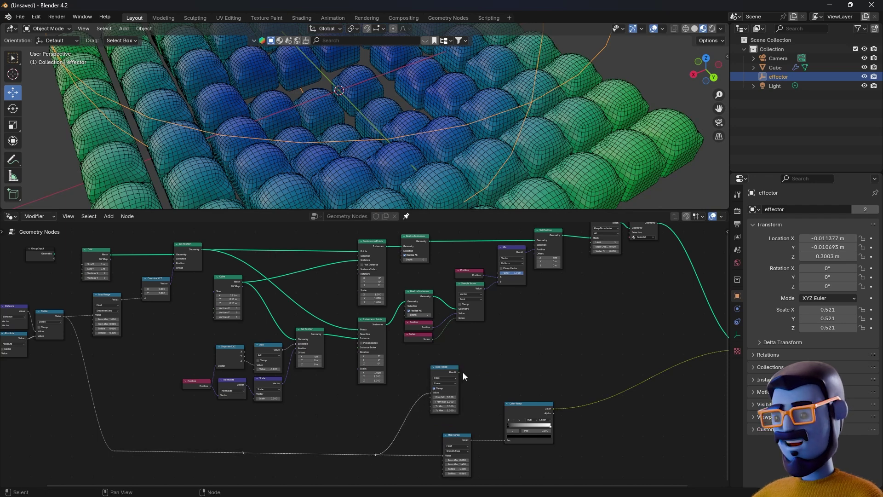
# Step: Connect the new Map Range result to the Factor input of the Mix node
pyautogui.scroll(2, 474, 375)
pyautogui.moveTo(491, 373); pyautogui.dragTo(446, 402, button='middle')
pyautogui.moveTo(422, 413); pyautogui.dragTo(476, 287)
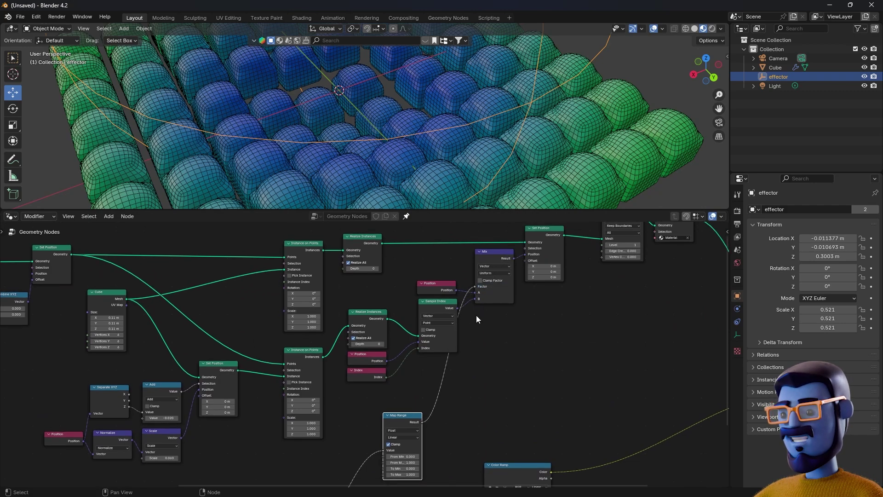
pyautogui.press('g')
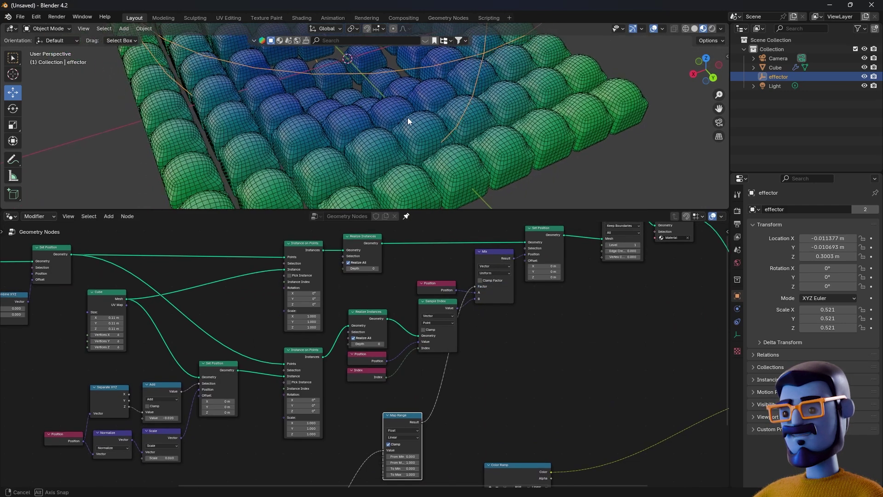
pyautogui.moveTo(405, 106); pyautogui.dragTo(406, 120, button='middle')
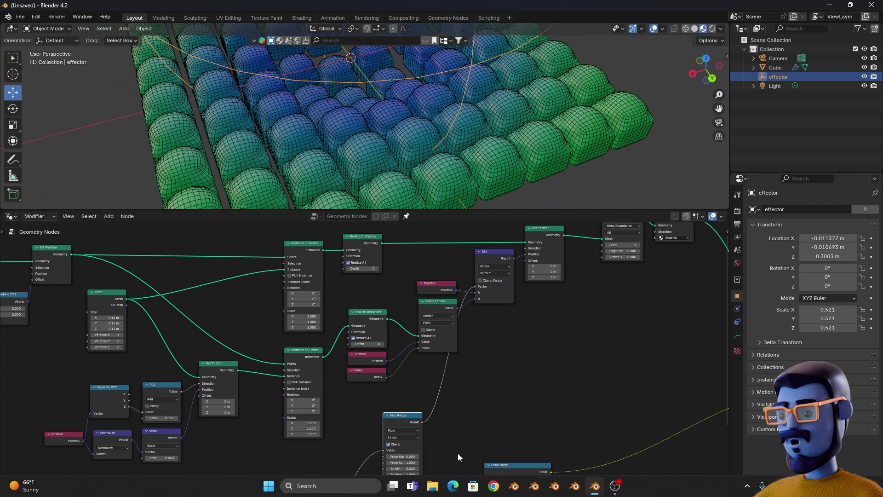
# Step: Move the new Map Range node closer to Sample Index and try out its Clamp option and From Min value
pyautogui.click(388, 444)
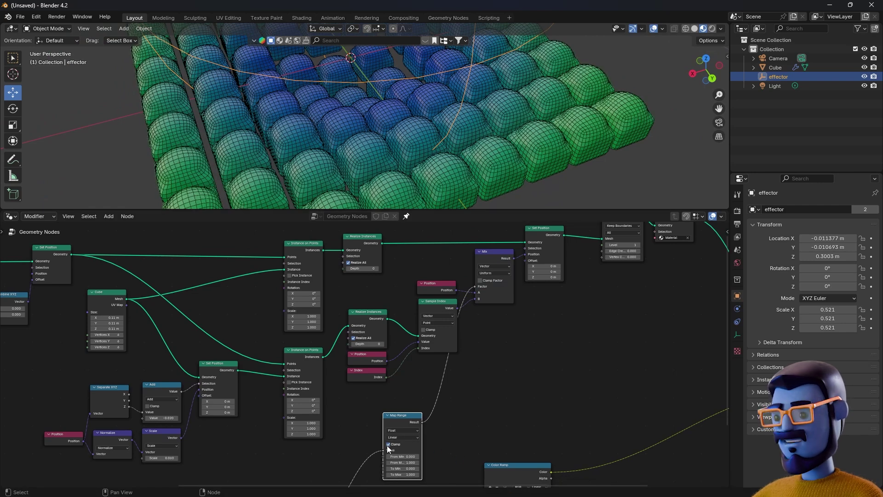
pyautogui.moveTo(400, 419); pyautogui.dragTo(409, 398)
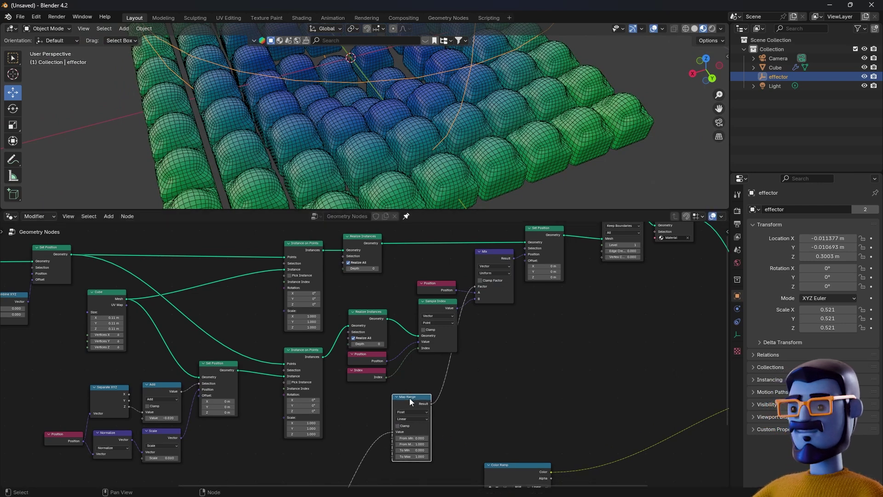
pyautogui.click(398, 425)
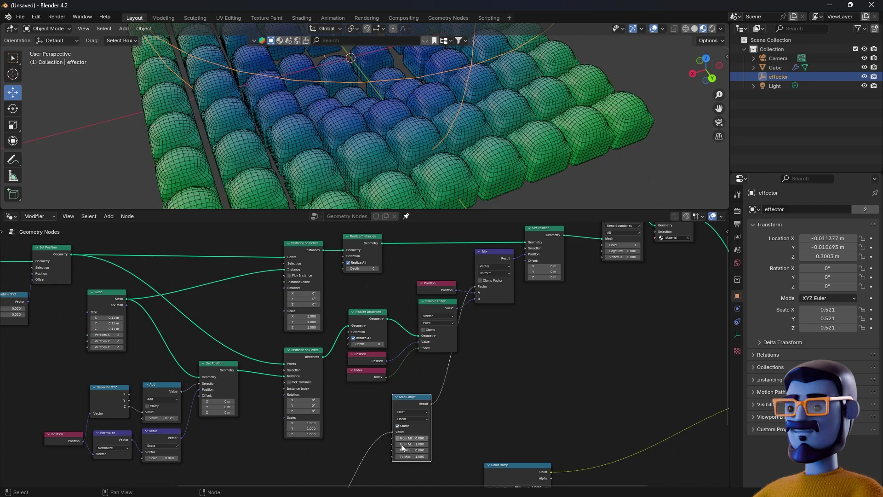
pyautogui.moveTo(414, 438); pyautogui.dragTo(444, 438)
# Step: Fine-tune the output range of the Map Range node that drives the grid's displacement
pyautogui.scroll(-3, 395, 133)
pyautogui.moveTo(395, 134); pyautogui.dragTo(338, 129, button='middle')
pyautogui.moveTo(136, 322); pyautogui.dragTo(379, 319, button='middle')
pyautogui.moveTo(185, 366)
pyautogui.keyDown('shift'); pyautogui.mouseDown()
pyautogui.moveTo(176, 366)
pyautogui.moveTo(185, 366)
pyautogui.mouseUp(); pyautogui.keyUp('shift')
# Step: Turn off the wireframe overlay in the viewport and scale the effector to 0.347
pyautogui.click(662, 28)
pyautogui.click(606, 194)
pyautogui.moveTo(460, 138); pyautogui.dragTo(414, 147, button='middle')
pyautogui.press('s')
pyautogui.click(38, 85)
pyautogui.moveTo(294, 209); pyautogui.dragTo(295, 411)
# Step: Try a Subdivision Surface level of 0 while moving the effector over the grid, and return the level to 1
pyautogui.moveTo(295, 299); pyautogui.dragTo(395, 326, button='middle')
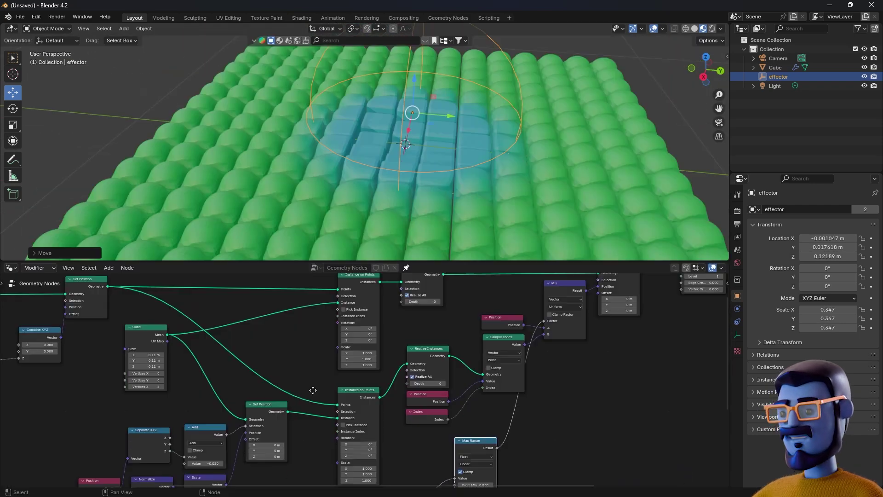
pyautogui.moveTo(213, 426); pyautogui.dragTo(278, 409, button='middle')
pyautogui.moveTo(537, 354); pyautogui.dragTo(419, 397, button='middle')
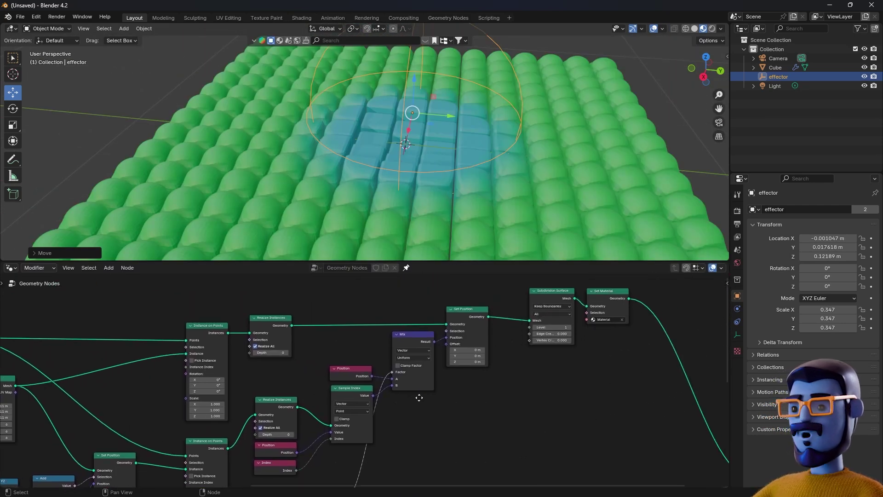
pyautogui.click(534, 327)
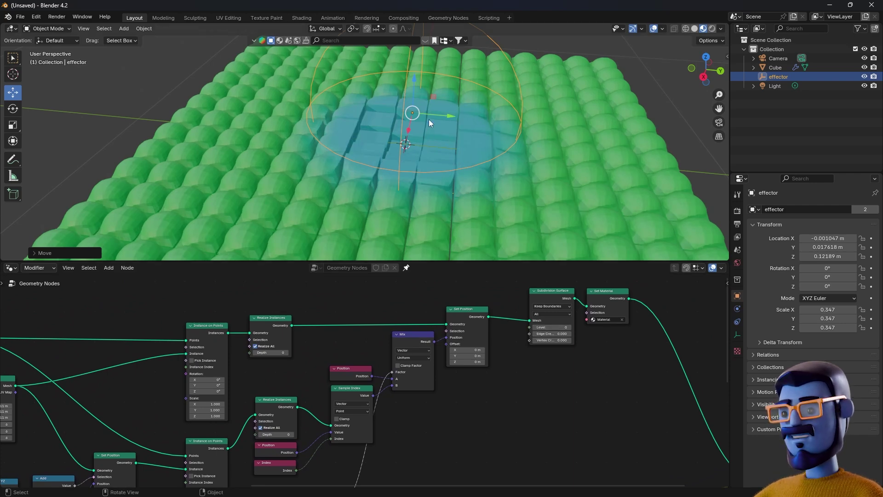
pyautogui.press('g')
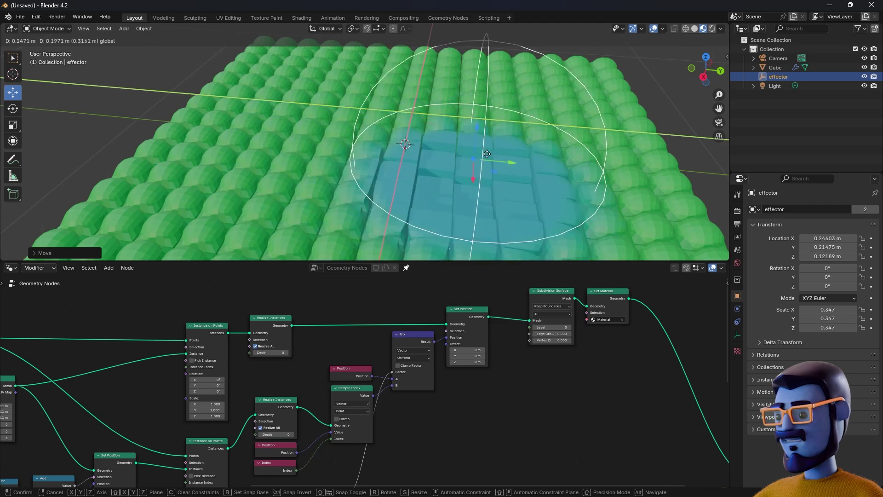
pyautogui.click(392, 112)
pyautogui.click(570, 326)
pyautogui.moveTo(427, 137); pyautogui.dragTo(393, 164, button='middle')
pyautogui.scroll(3, 402, 180)
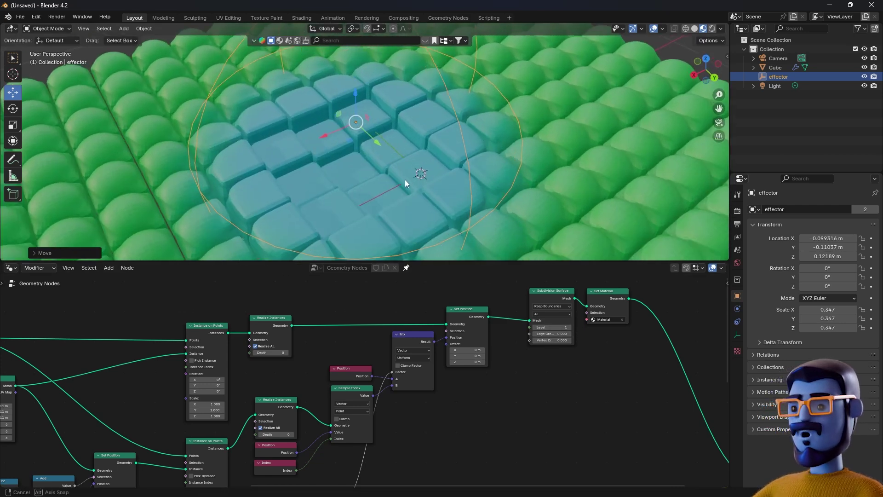
# Step: Insert a Set Shade Smooth node between Subdivision Surface and Set Material
pyautogui.scroll(-3, 403, 180)
pyautogui.moveTo(624, 306); pyautogui.dragTo(399, 346, button='middle')
pyautogui.moveTo(399, 346); pyautogui.dragTo(474, 344)
pyautogui.hotkey('shift', 'a')
pyautogui.write('smo')
pyautogui.click(453, 421)
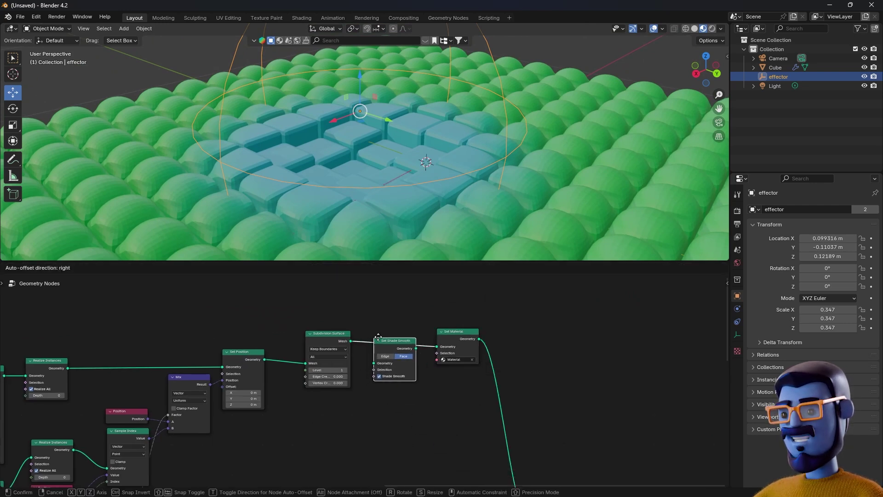
pyautogui.click(382, 334)
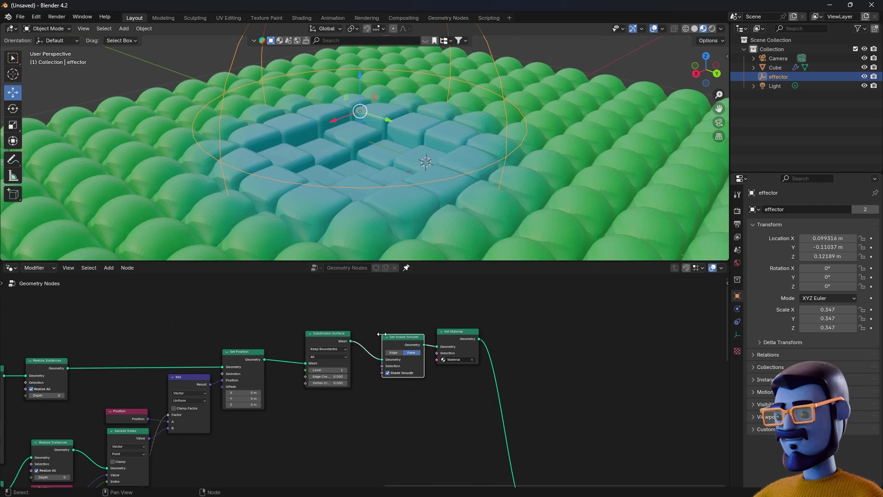
# Step: Move the effector to about X 0.049 m, Y 0.004 m, muting Subdivision Surface for comparison and re-enabling it
pyautogui.moveTo(409, 161); pyautogui.dragTo(448, 200, button='middle')
pyautogui.moveTo(365, 151); pyautogui.dragTo(384, 144)
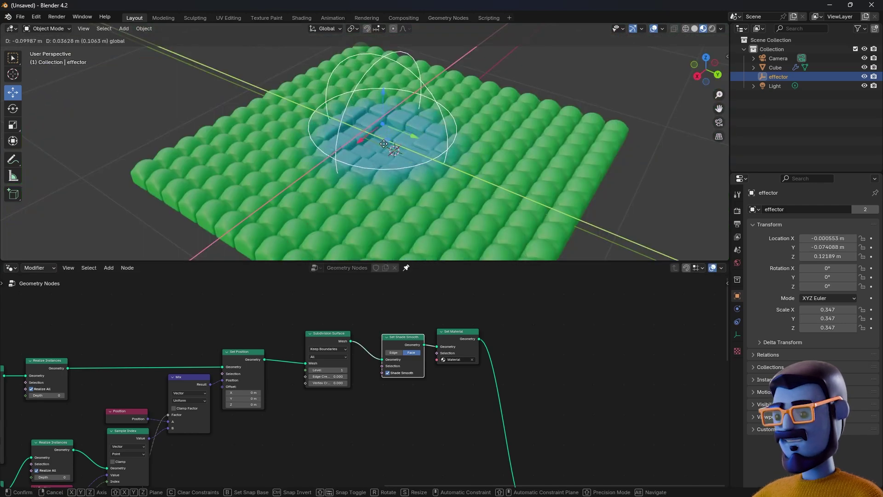
pyautogui.click(384, 144)
pyautogui.click(328, 333)
pyautogui.press('m')
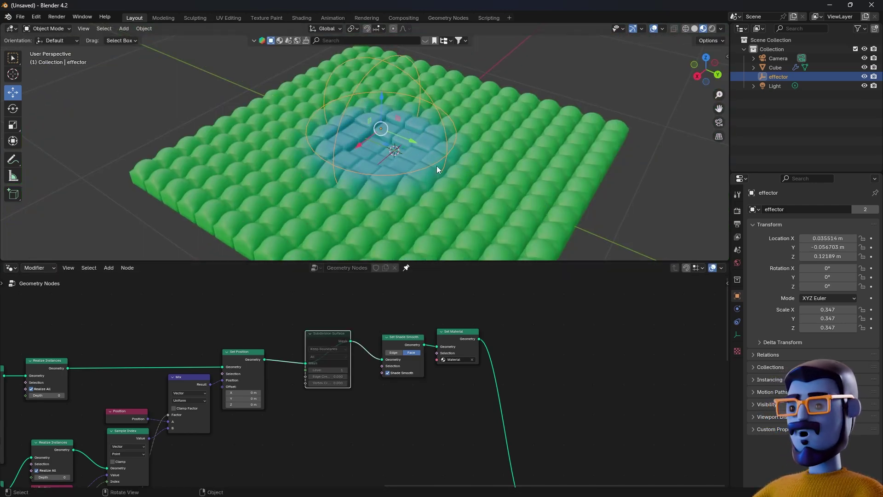
pyautogui.moveTo(437, 165); pyautogui.dragTo(439, 178, button='middle')
pyautogui.scroll(4, 432, 172)
pyautogui.press('g')
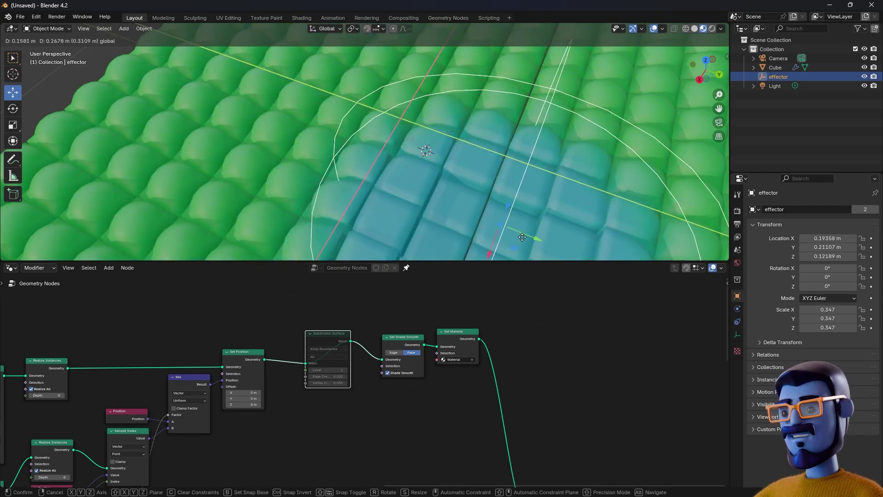
pyautogui.click(442, 153)
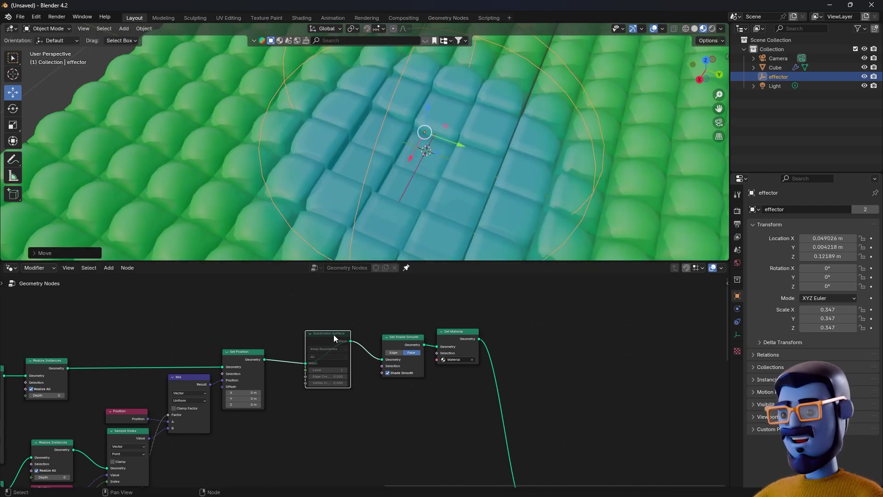
pyautogui.press('m')
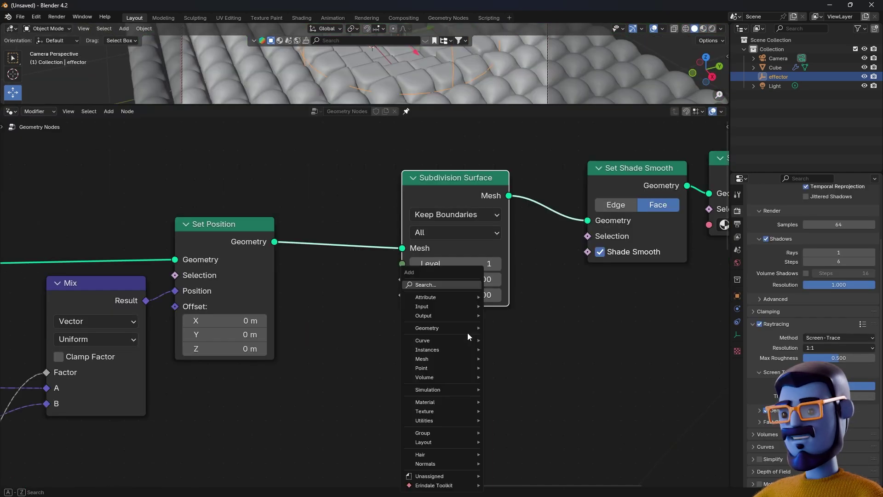
# Step: Add an Is Viewport node below the Set Position node
pyautogui.write('is vi')
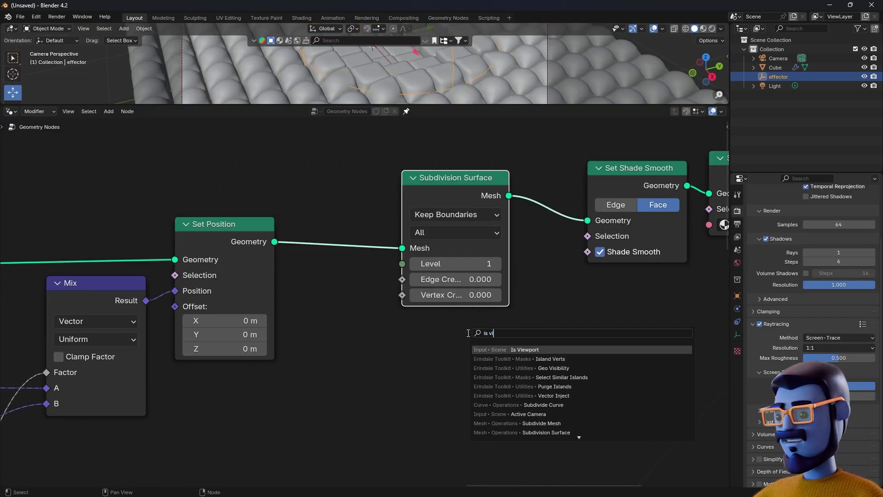
pyautogui.press('Return')
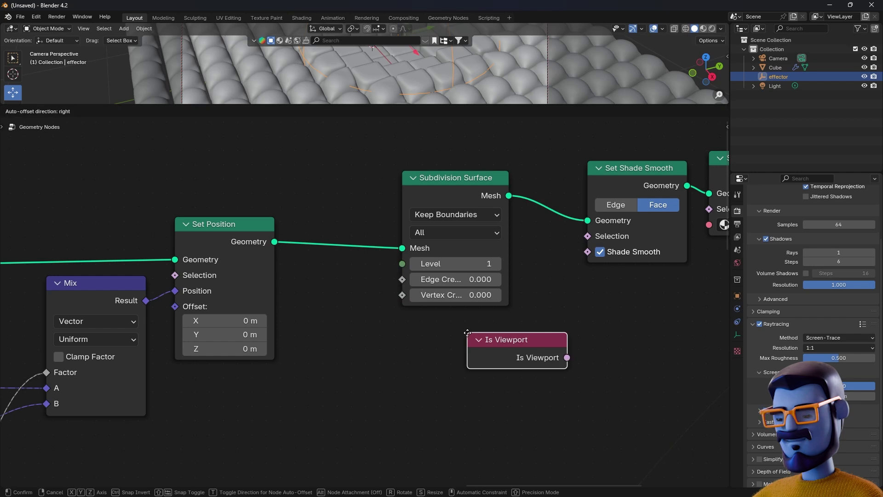
pyautogui.click(345, 360)
# Step: Add a Switch node set to Integer below Subdivision Surface and connect Is Viewport to its Switch input
pyautogui.hotkey('shift', 'a')
pyautogui.write('s')
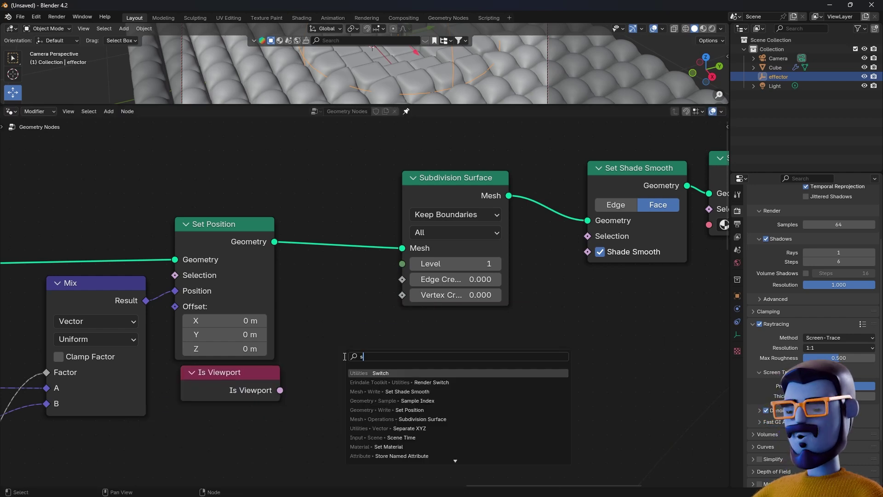
pyautogui.press('Return')
pyautogui.click(388, 363)
pyautogui.click(390, 385)
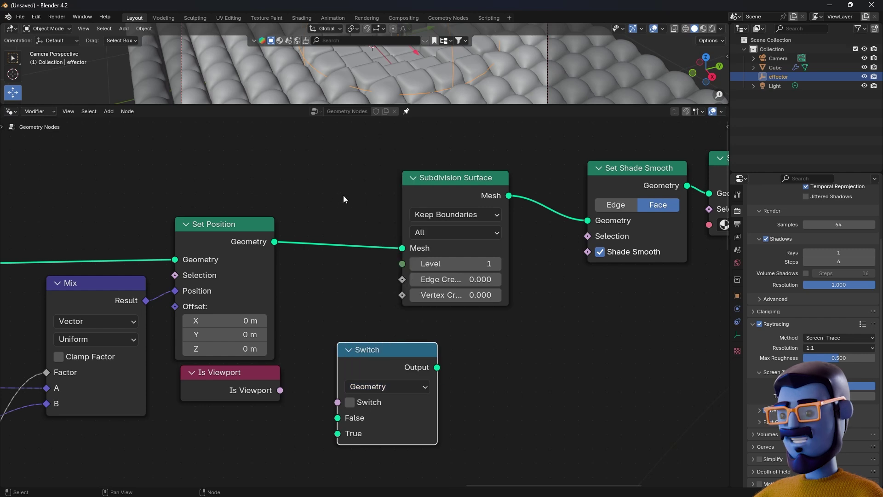
pyautogui.click(390, 385)
pyautogui.click(374, 183)
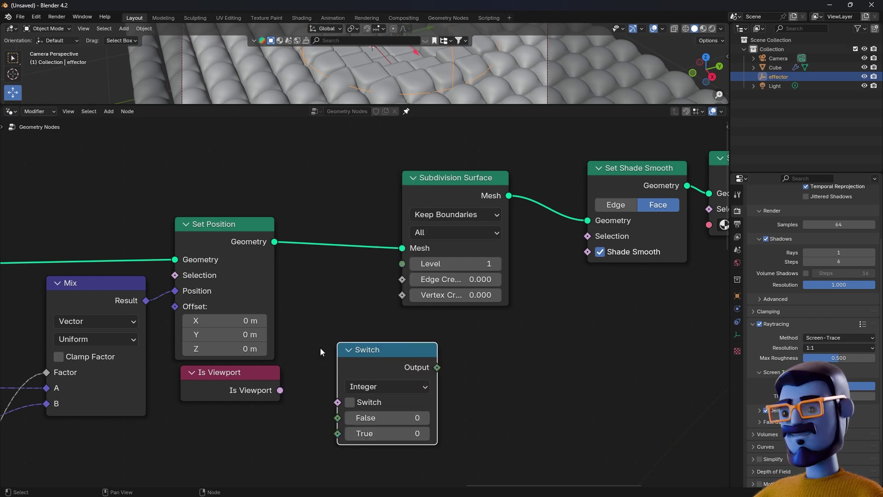
pyautogui.moveTo(280, 391); pyautogui.dragTo(349, 397)
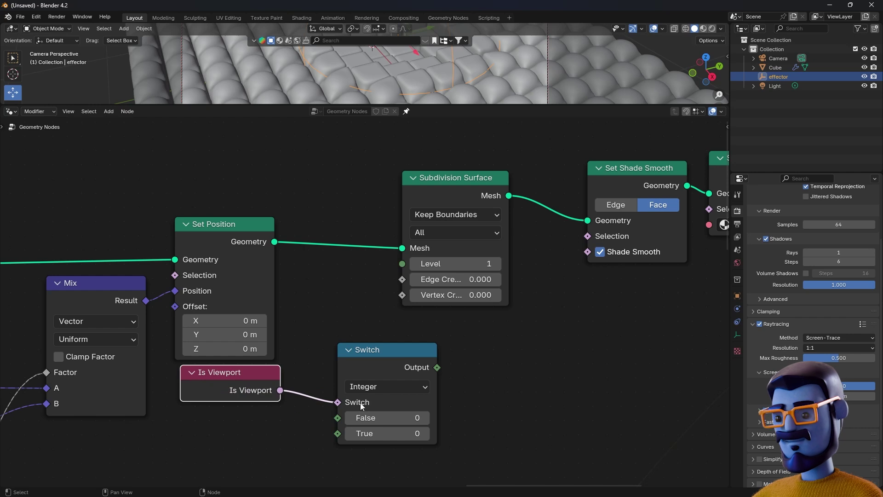
pyautogui.moveTo(248, 377); pyautogui.dragTo(250, 387)
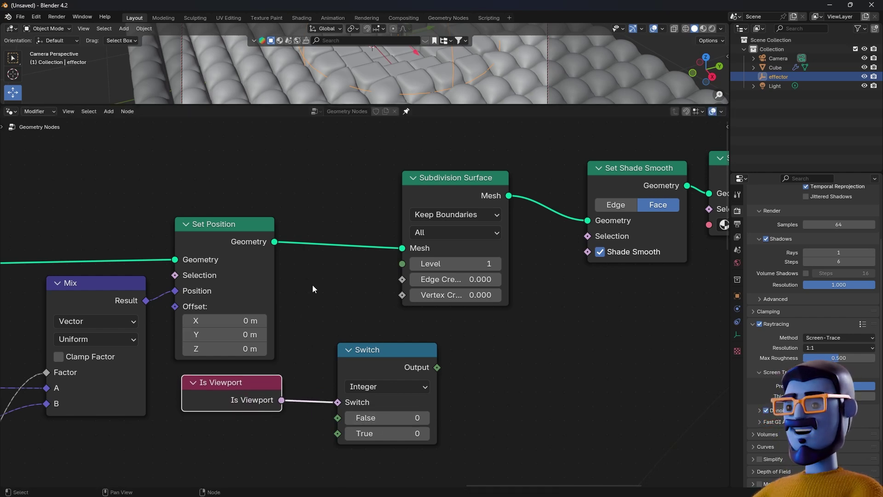
# Step: Set the Switch node's False value to 2 and connect its output to the Subdivision Surface Level input
pyautogui.click(425, 418)
pyautogui.click(426, 418)
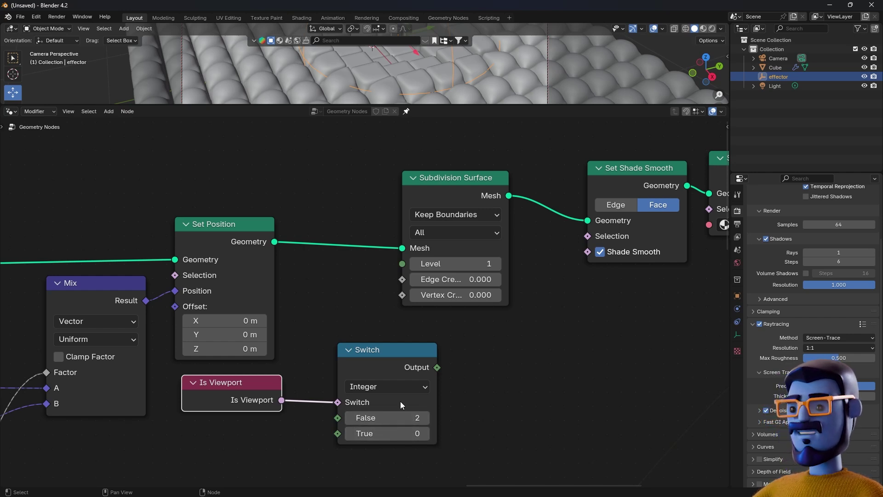
pyautogui.moveTo(437, 367); pyautogui.dragTo(401, 263)
pyautogui.moveTo(388, 352); pyautogui.dragTo(351, 335)
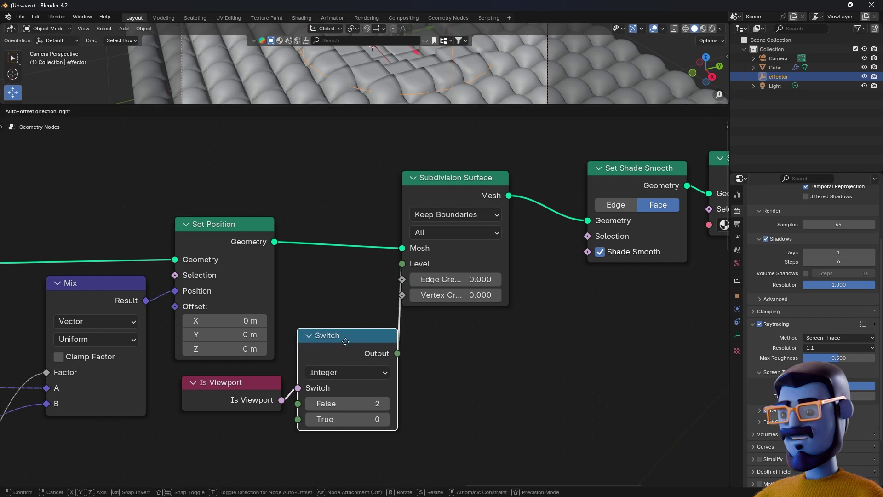
# Step: Move the effector about 0.17 m across the cube grid and enable the wireframe overlay to reveal the subdivided geometry in the viewport
pyautogui.moveTo(424, 152); pyautogui.dragTo(412, 180)
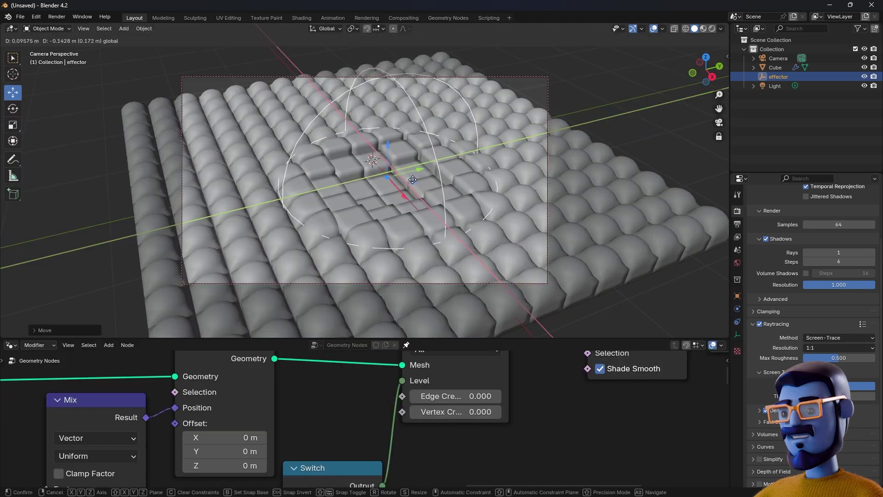
pyautogui.click(412, 180)
pyautogui.click(663, 29)
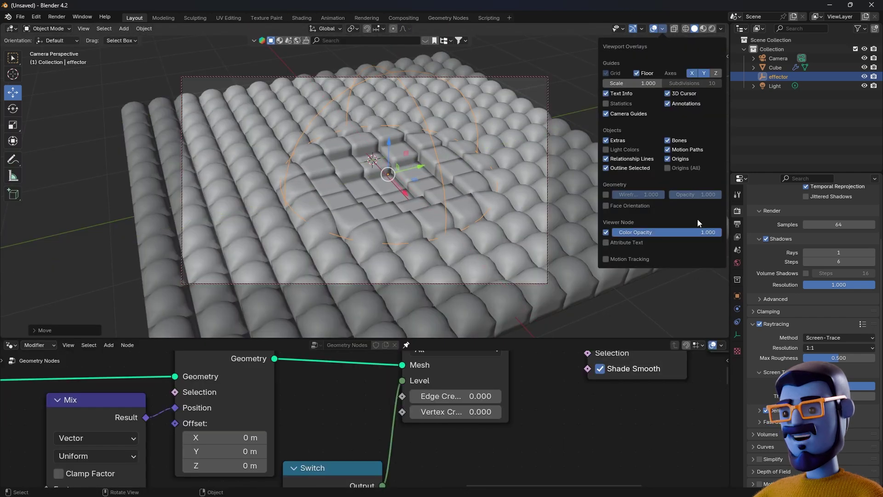
pyautogui.click(605, 194)
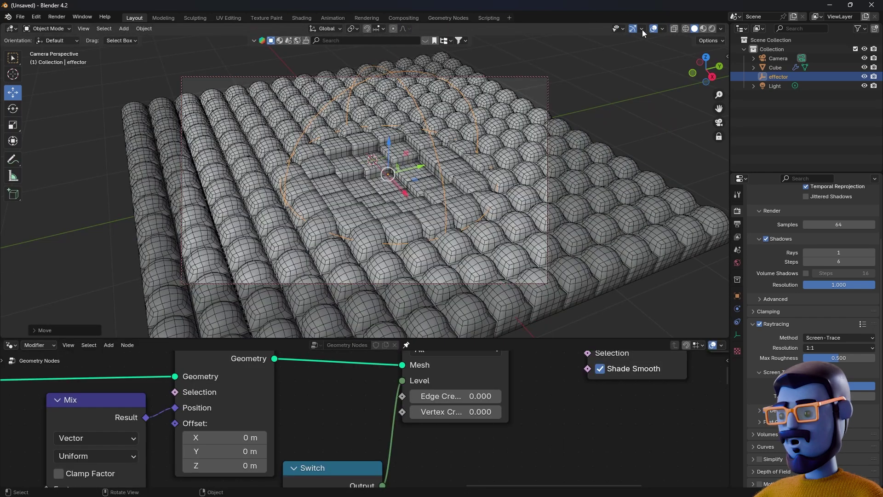
# Step: Render the current frame as an image to check the render-time subdivision, and close the render result
pyautogui.click(56, 17)
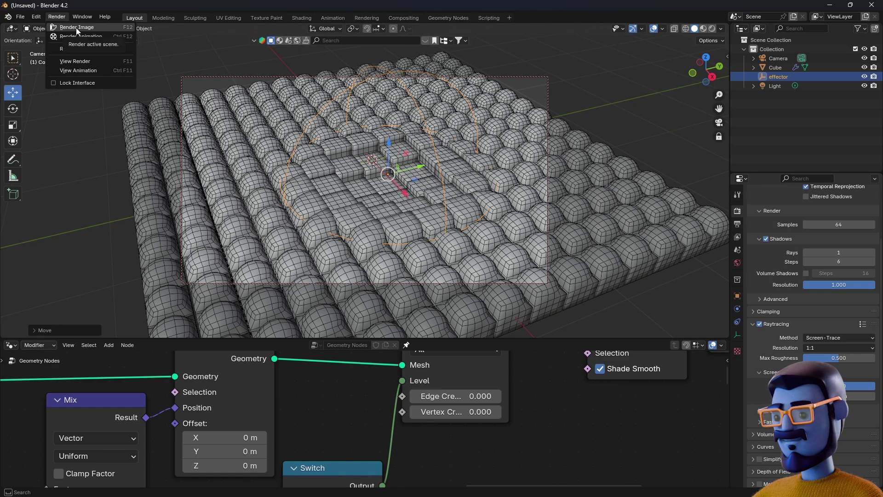
pyautogui.click(76, 28)
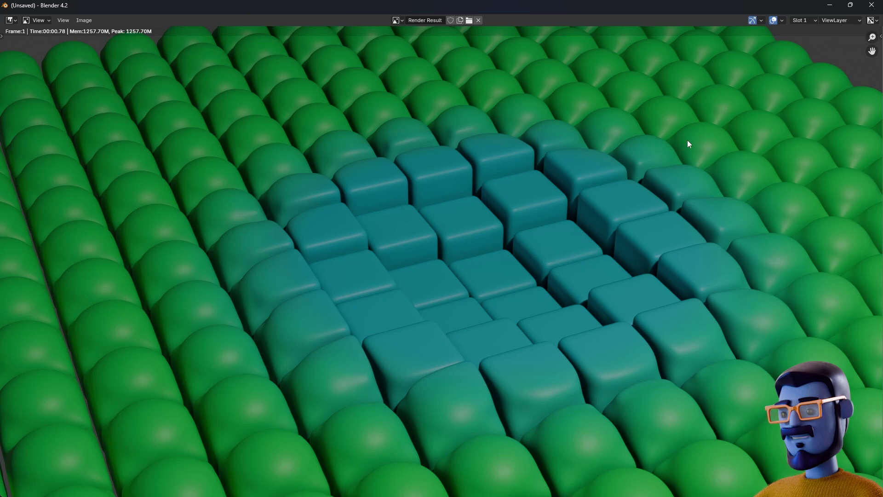
pyautogui.click(872, 6)
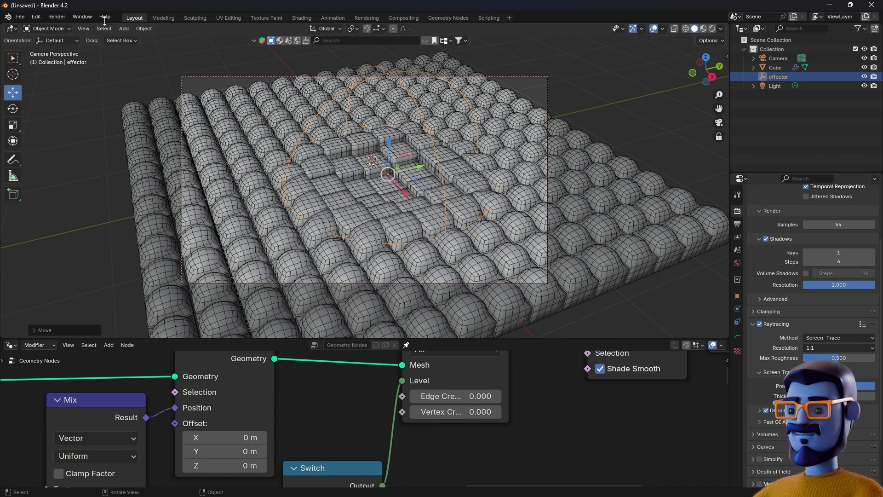
# Step: Maximize the node editor and frame the entire geometry nodes tree for an overview
pyautogui.hotkey('ctrl', 'space')
pyautogui.press('Home')
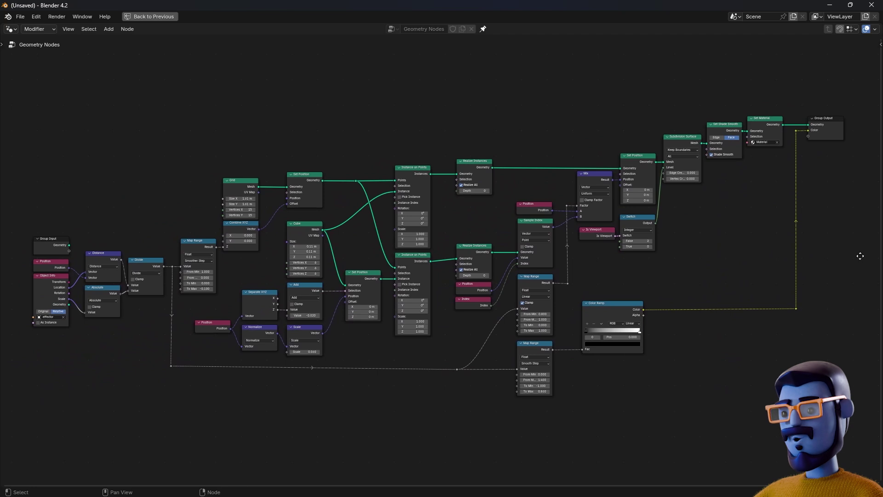